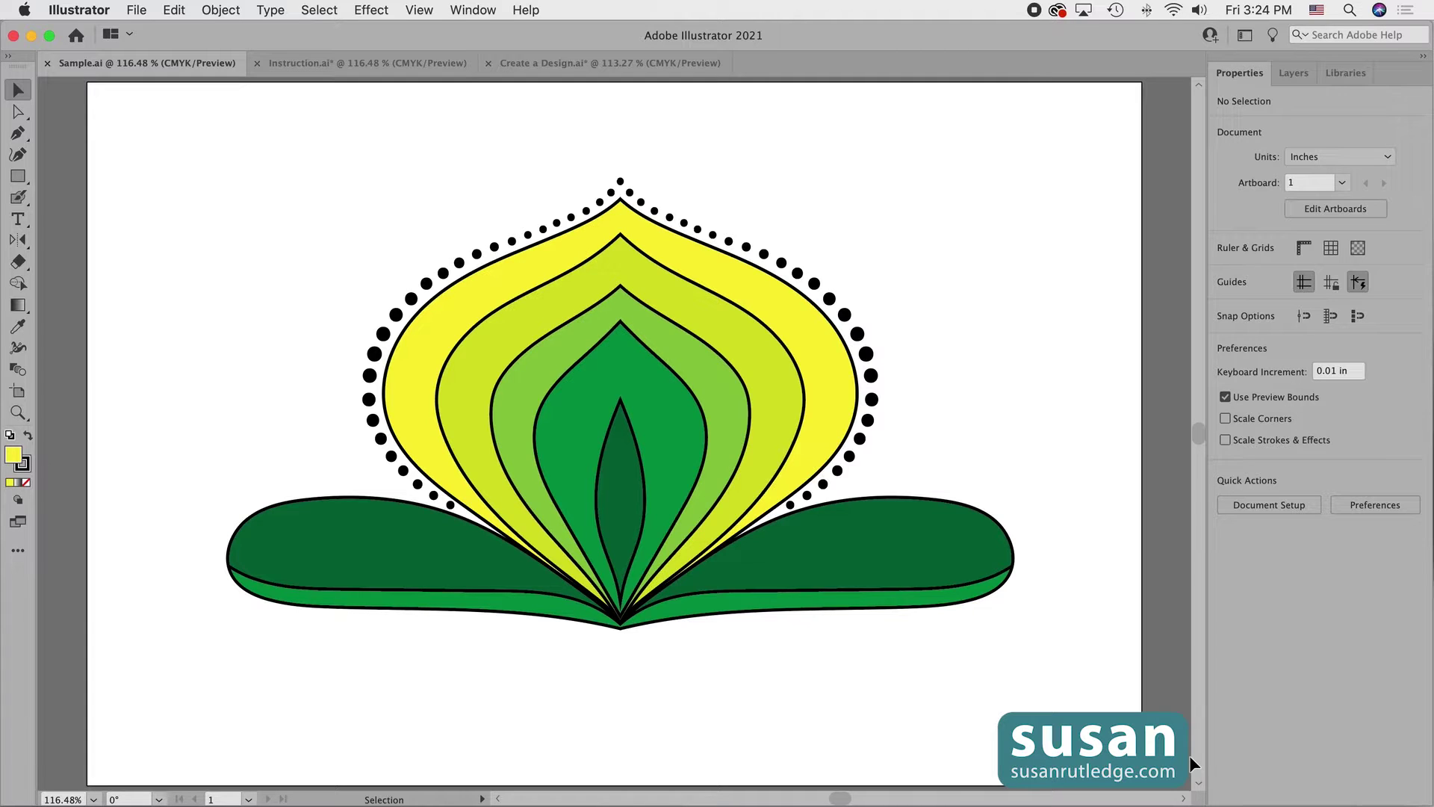
Switch from the finished Sample.ai flower to the blank Instruction.ai document
click(339, 69)
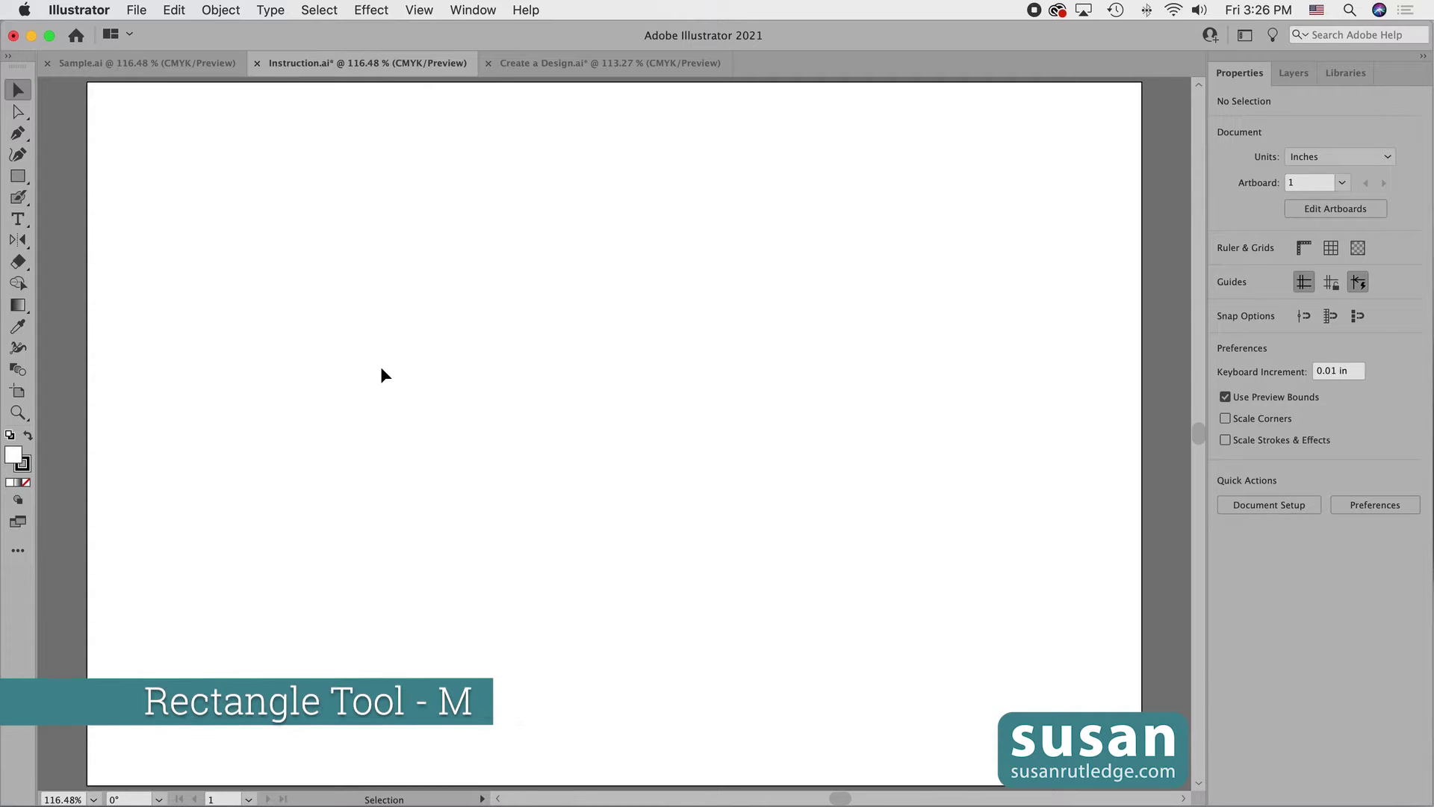
Draw a rectangle about 1.59 × 1.79 in on the artboard and fill it green
key(m)
drag(578, 231, 465, 358)
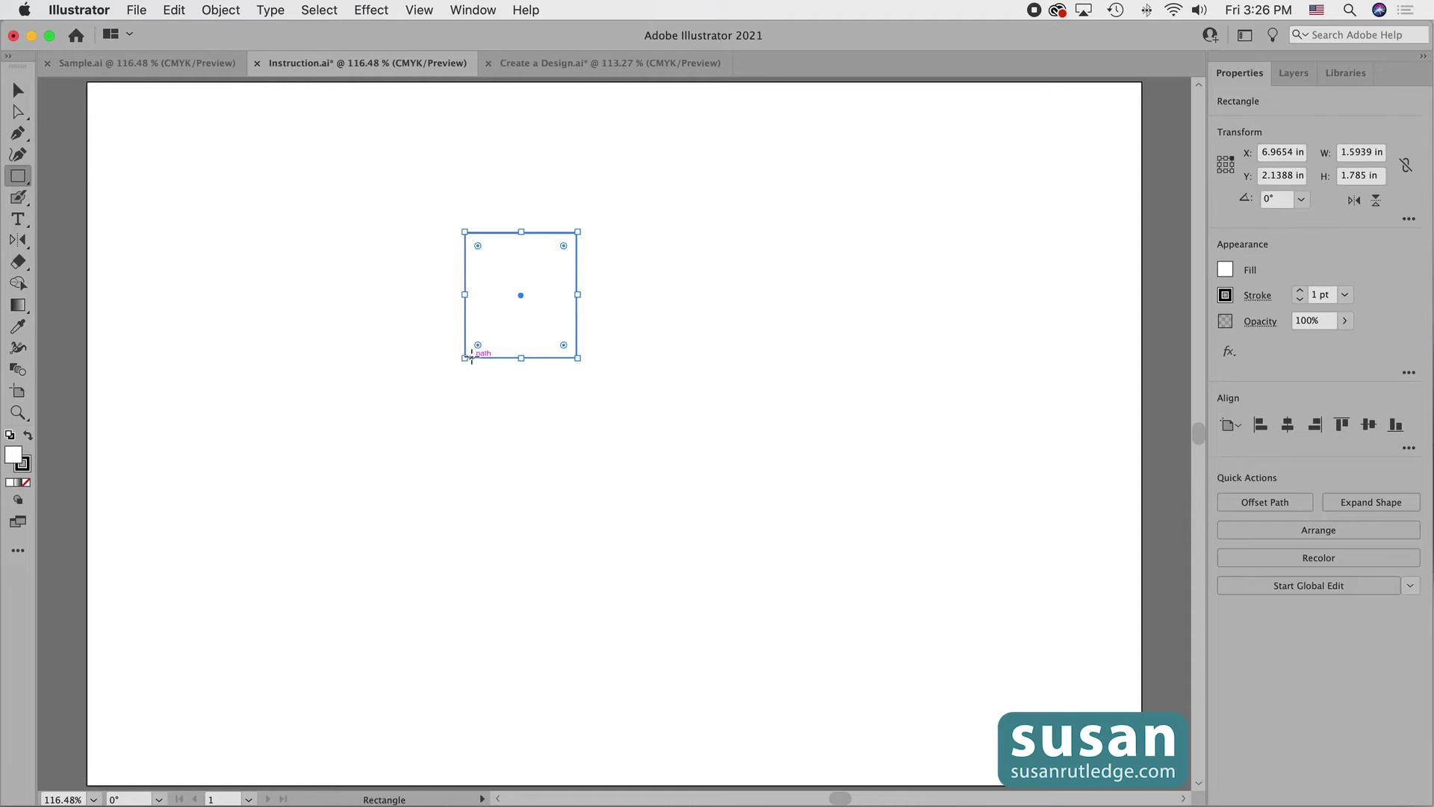
click(1226, 271)
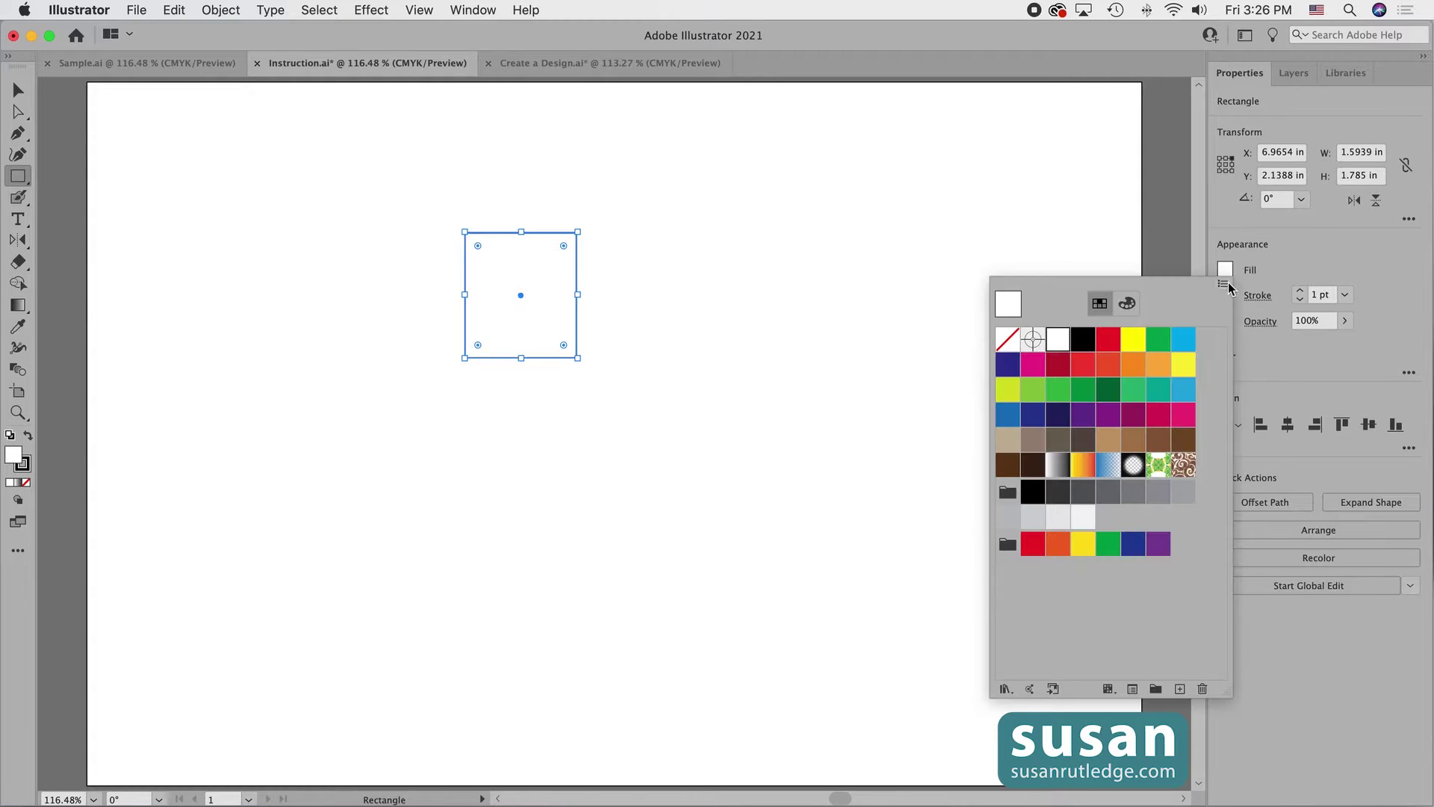
click(1158, 340)
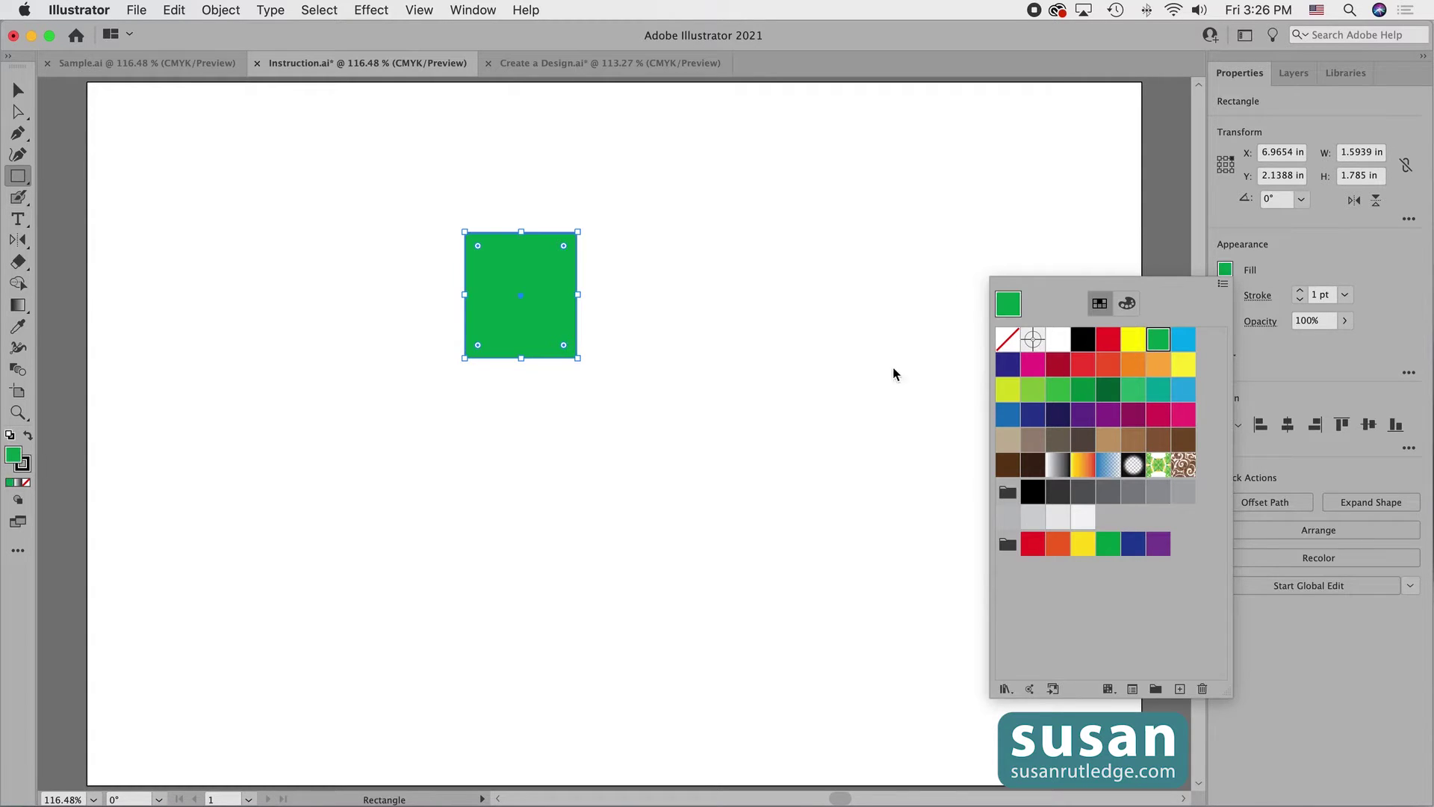
click(896, 314)
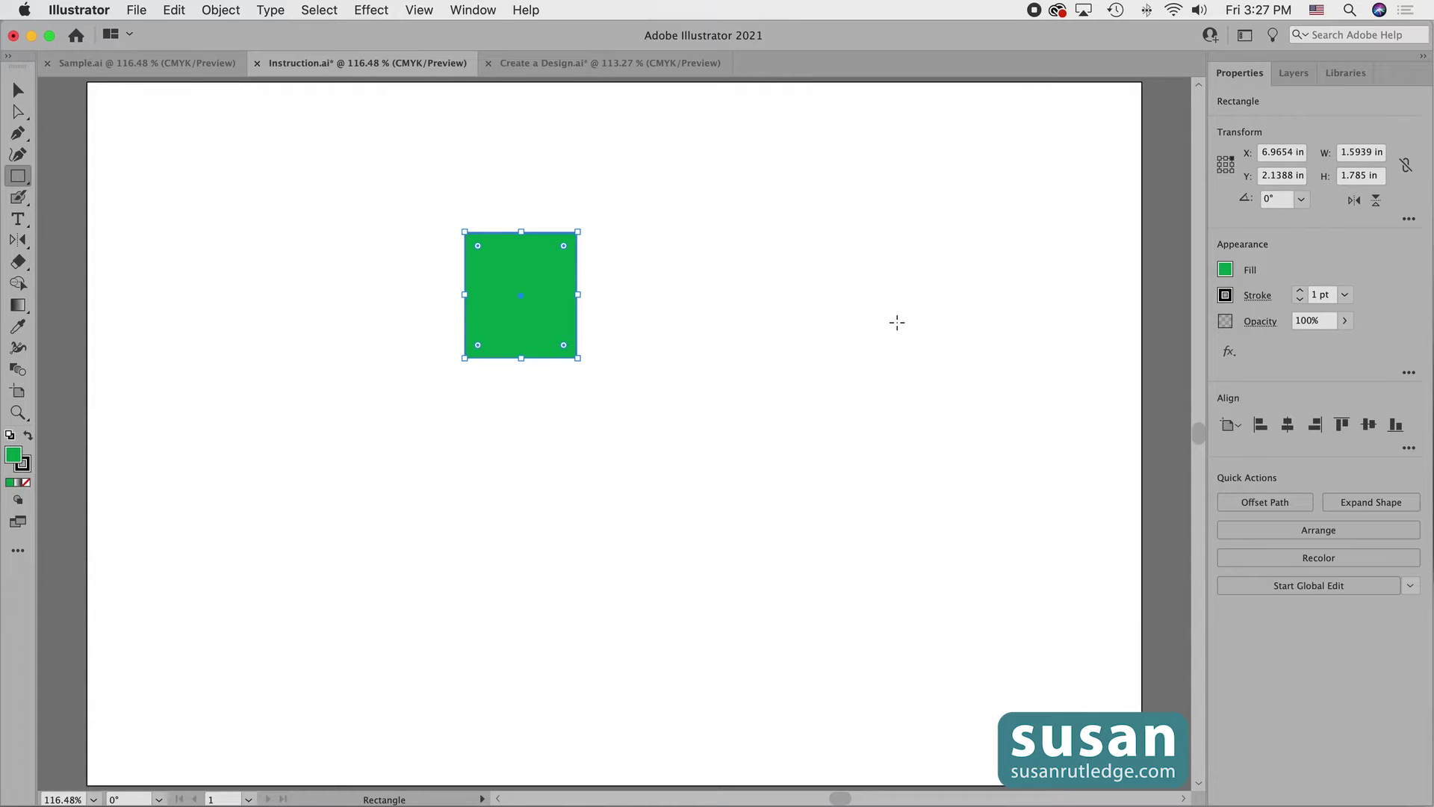
click(220, 10)
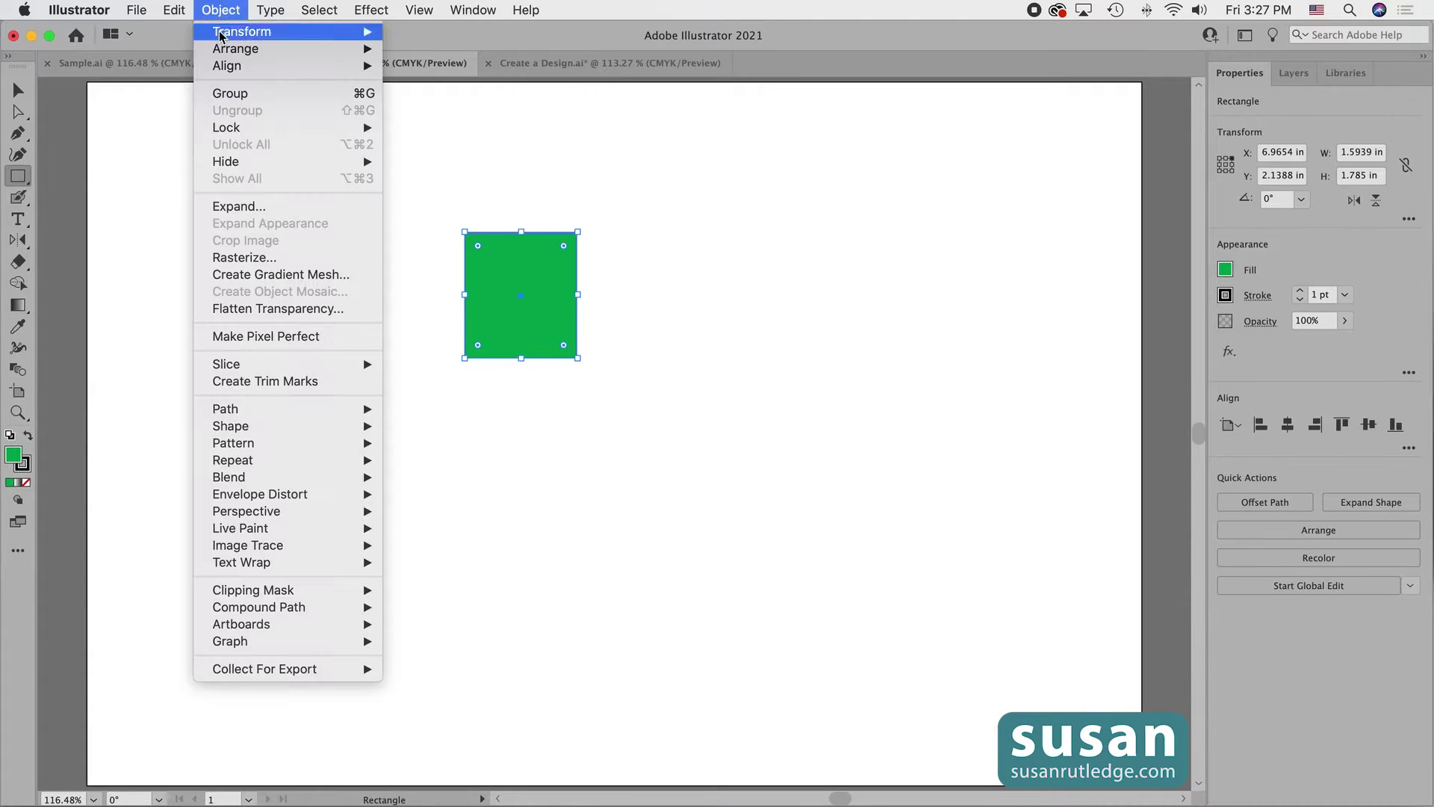
Apply Object > Repeat > Mirror to the green rectangle to create a reflected copy
mouse_move(262, 466)
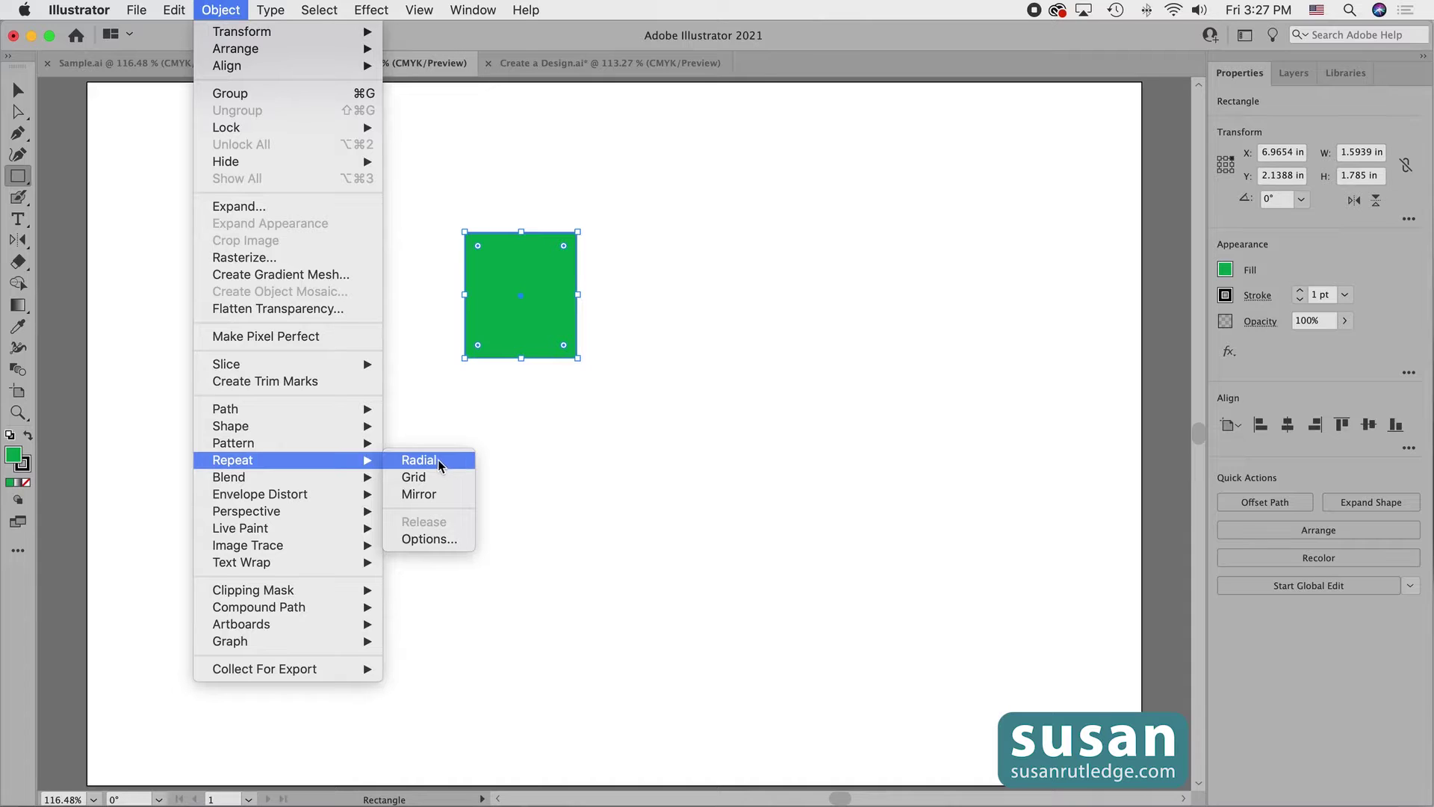
click(430, 495)
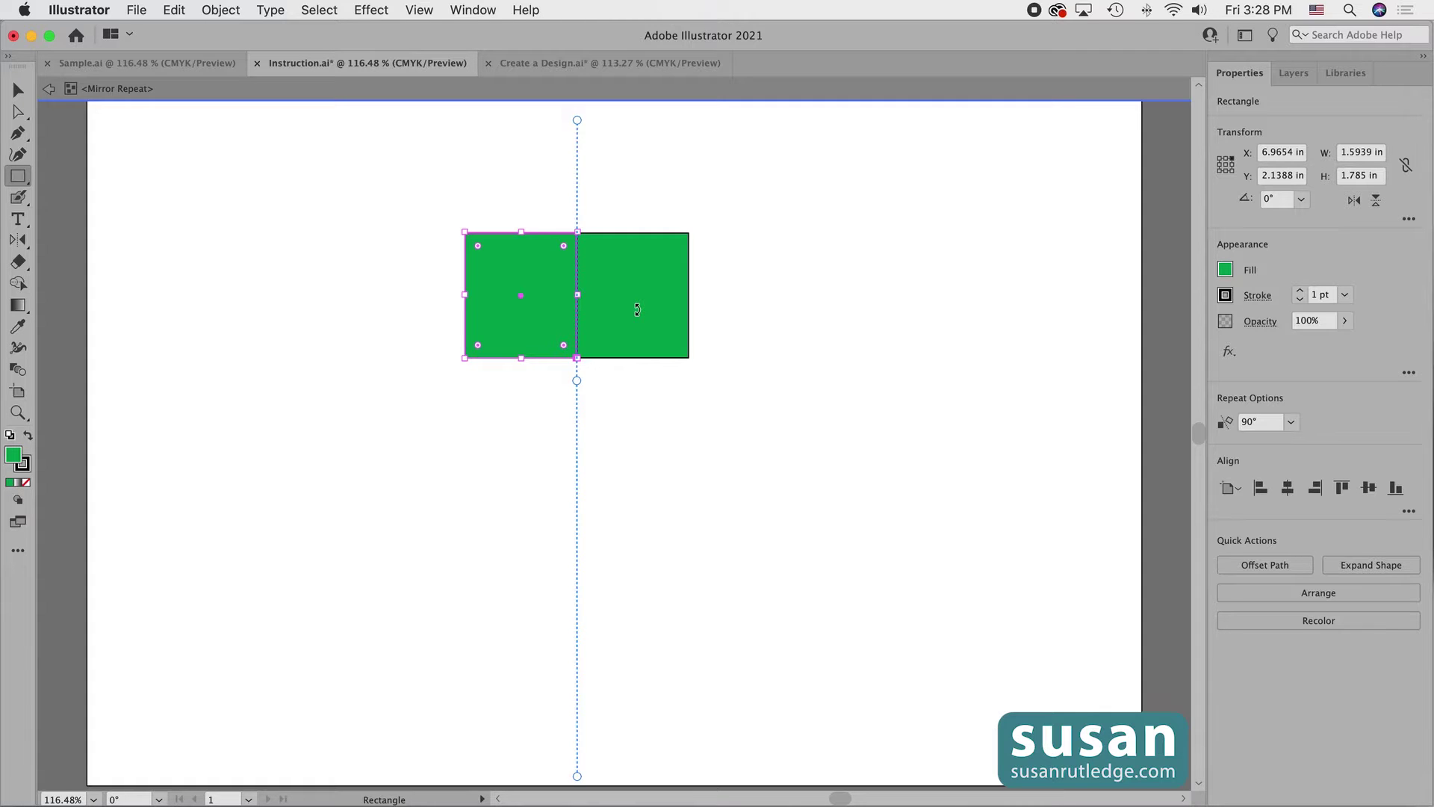
Reposition the mirror axis so the reflected copy sits just right of the original
click(577, 381)
drag(576, 381, 676, 388)
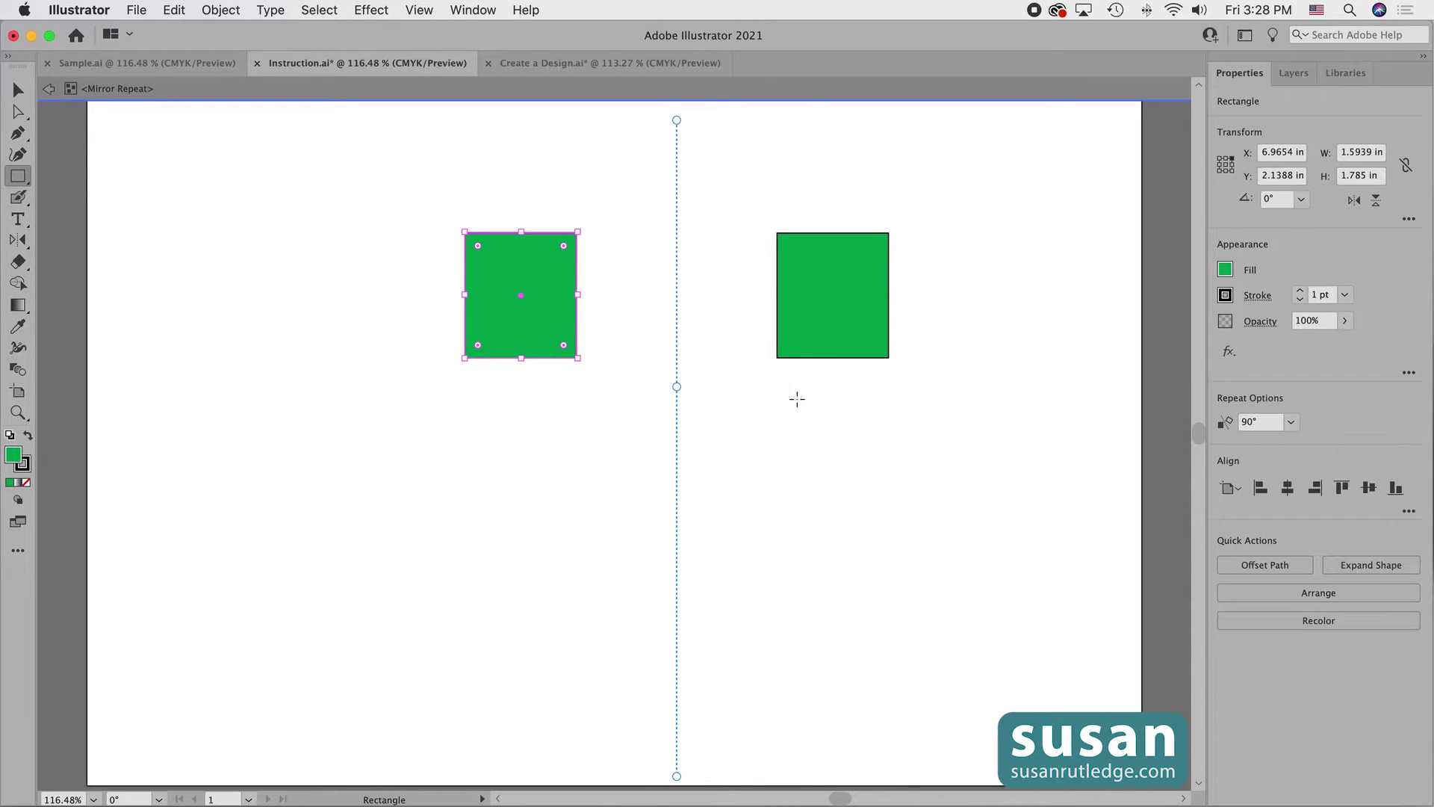
click(678, 388)
drag(678, 389, 604, 388)
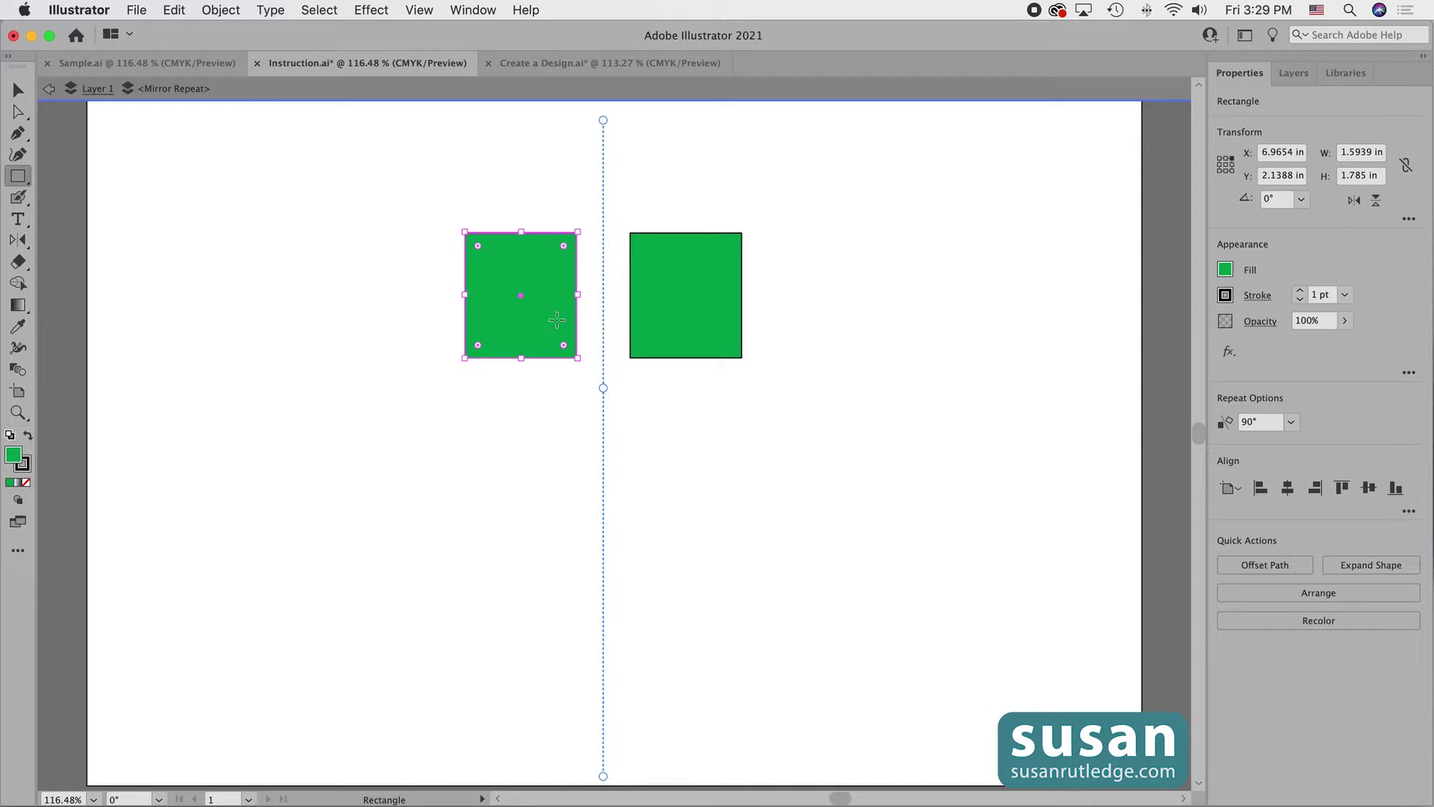
drag(577, 360, 575, 456)
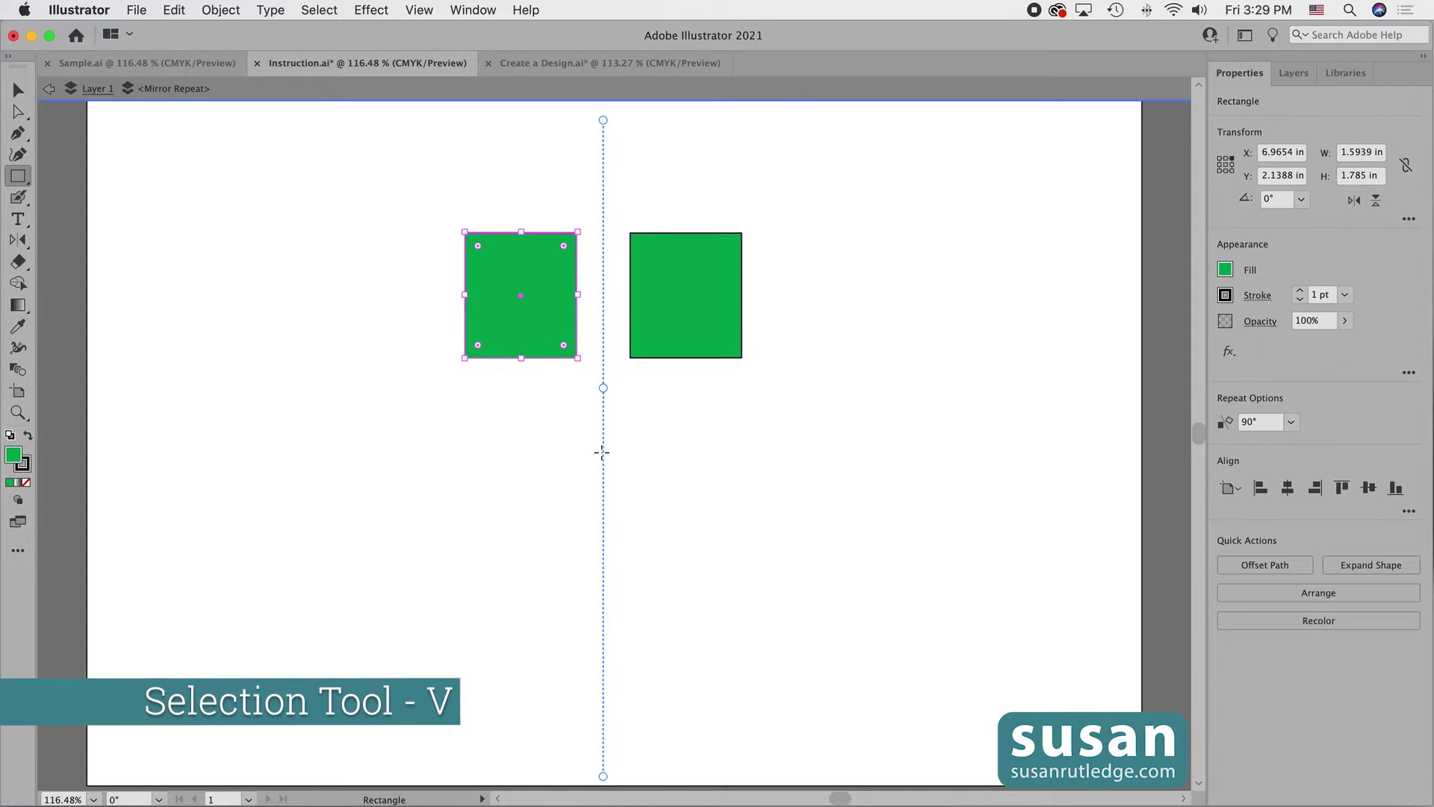
Drag the left rectangle left so both copies spread evenly on either side of the axis
key(v)
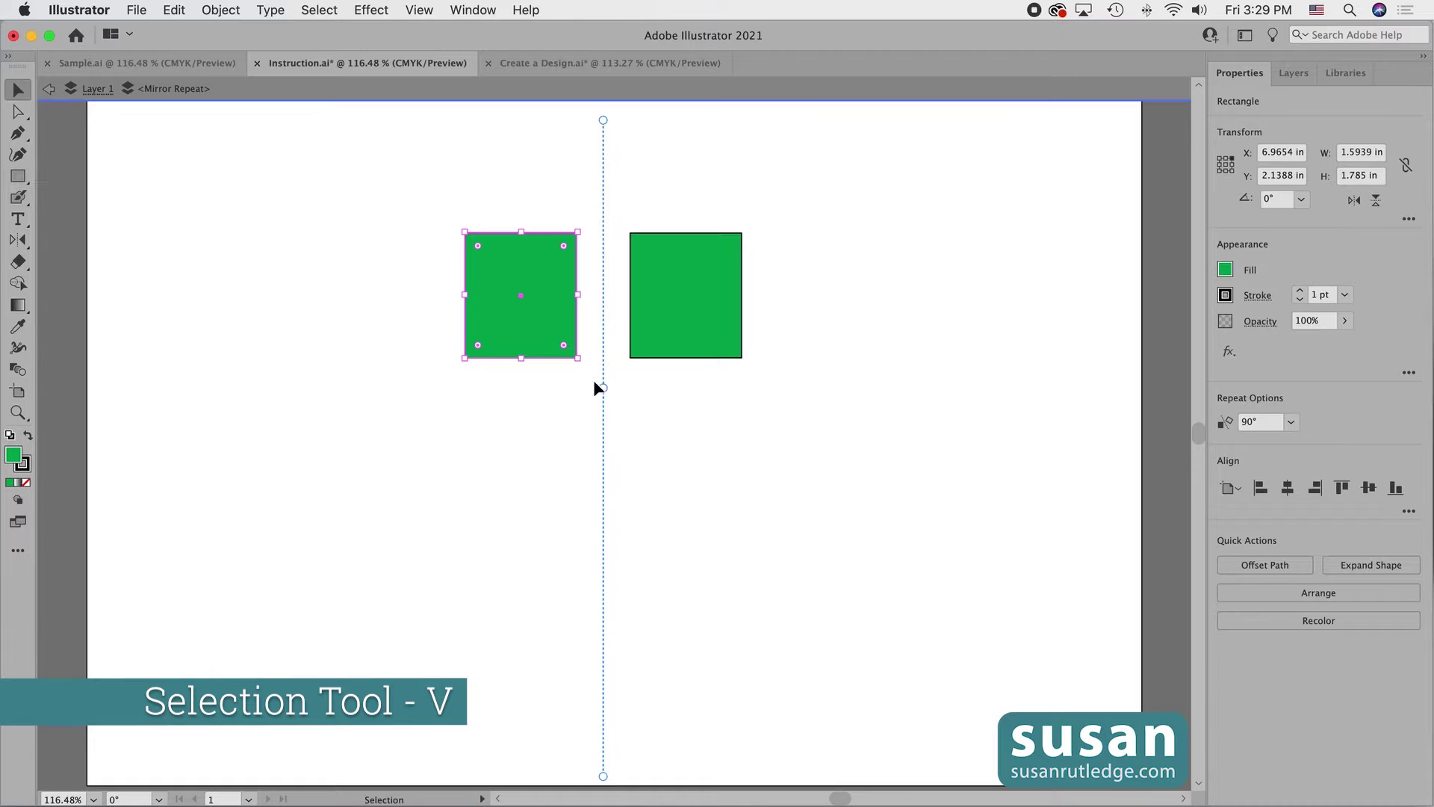
drag(548, 324, 595, 326)
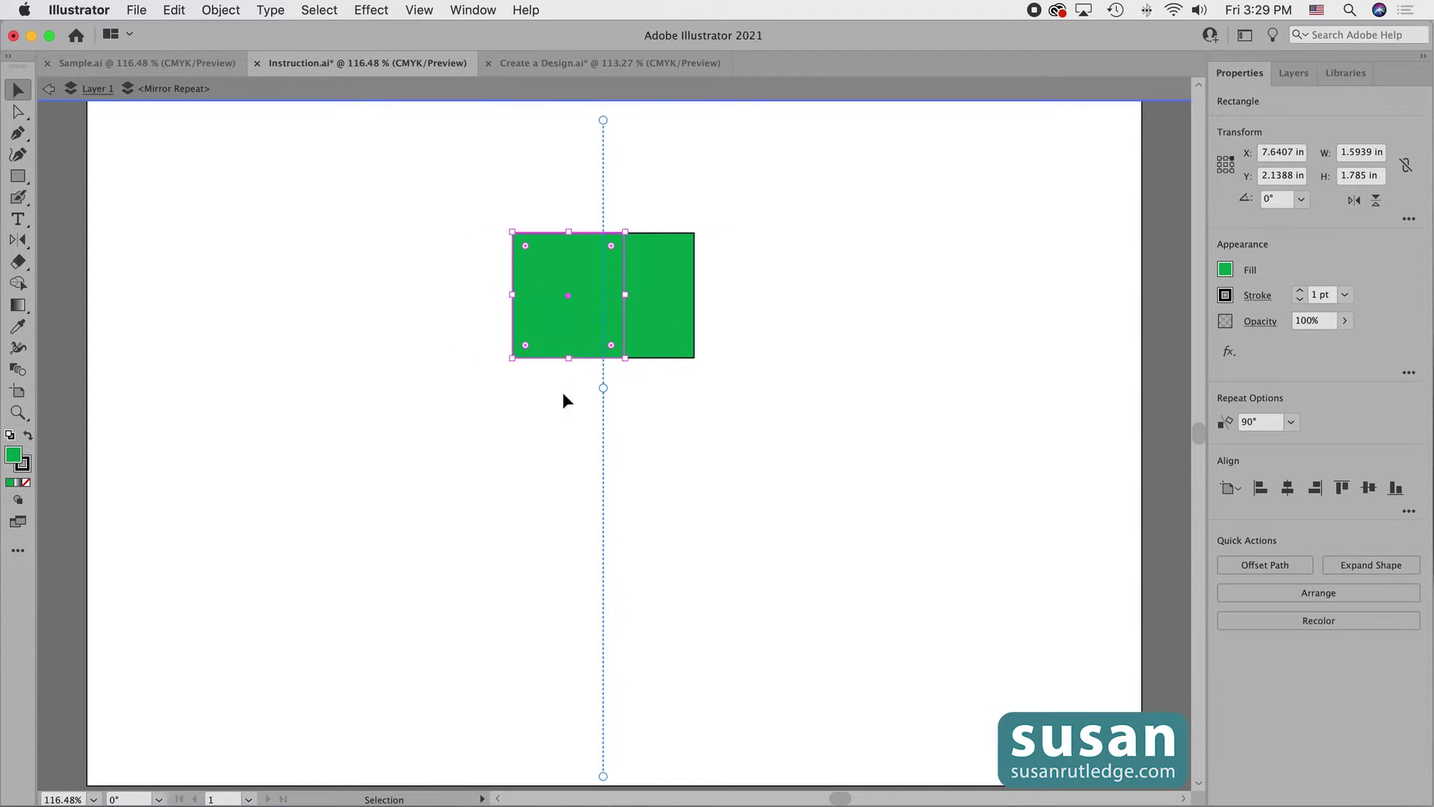
click(544, 420)
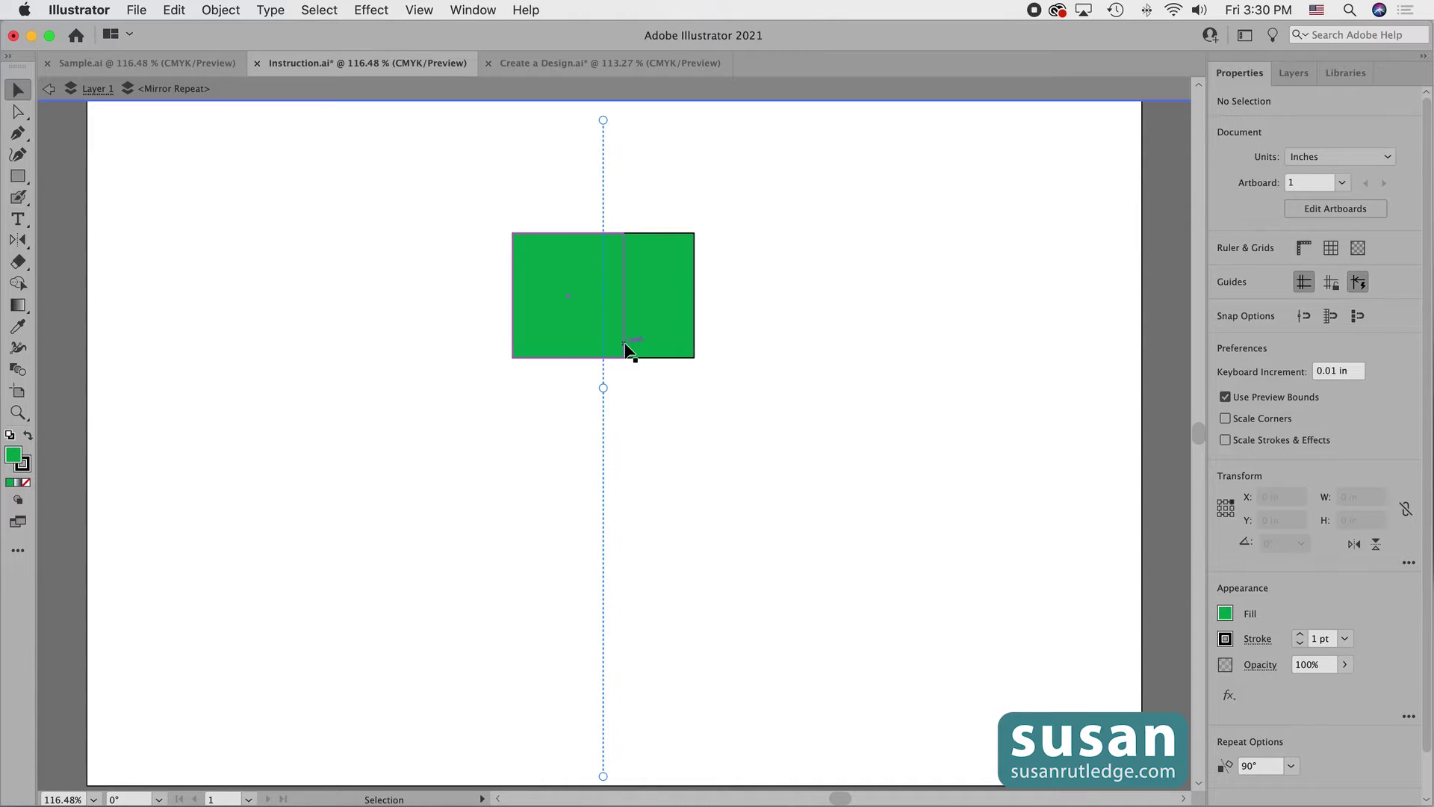
drag(555, 329, 599, 357)
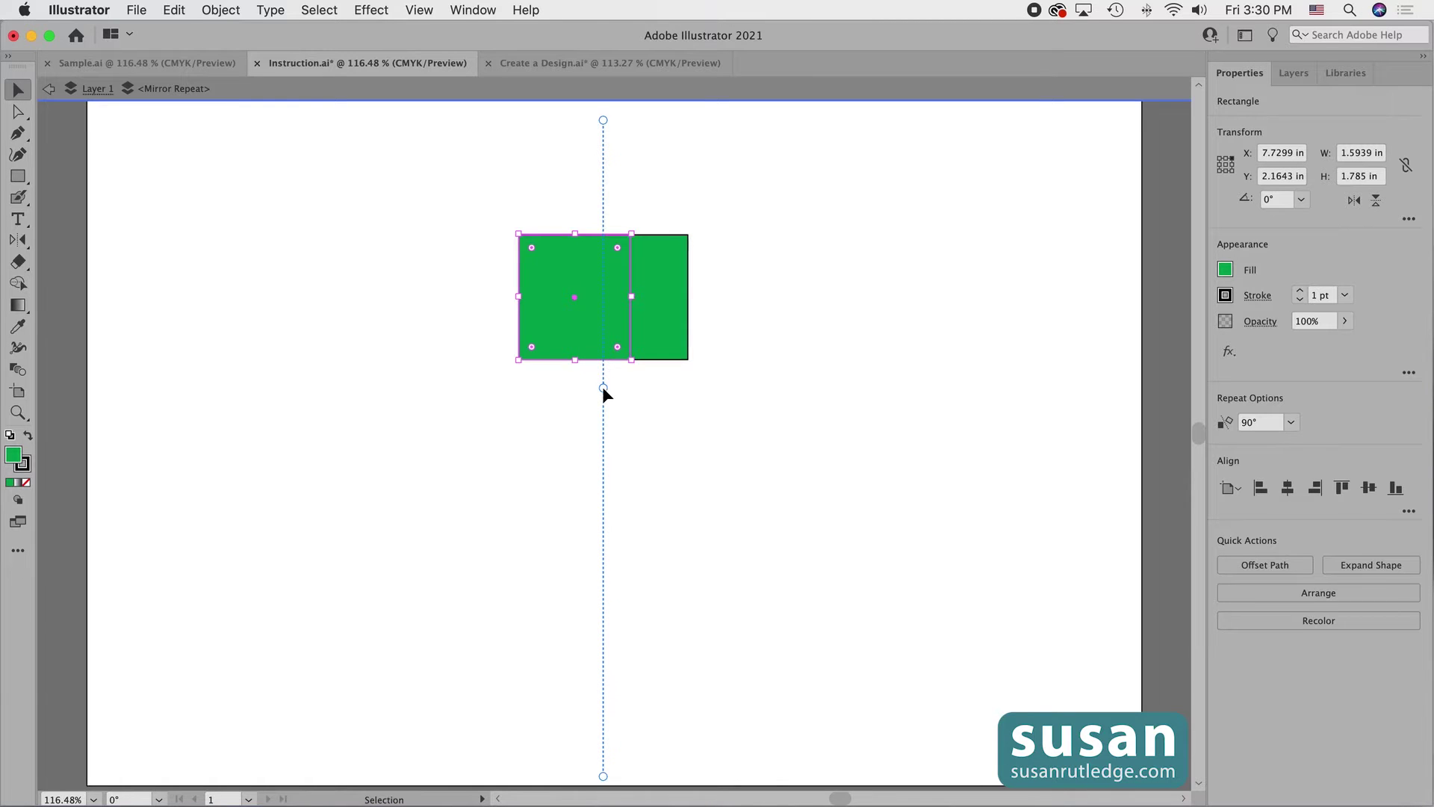
drag(603, 387, 659, 385)
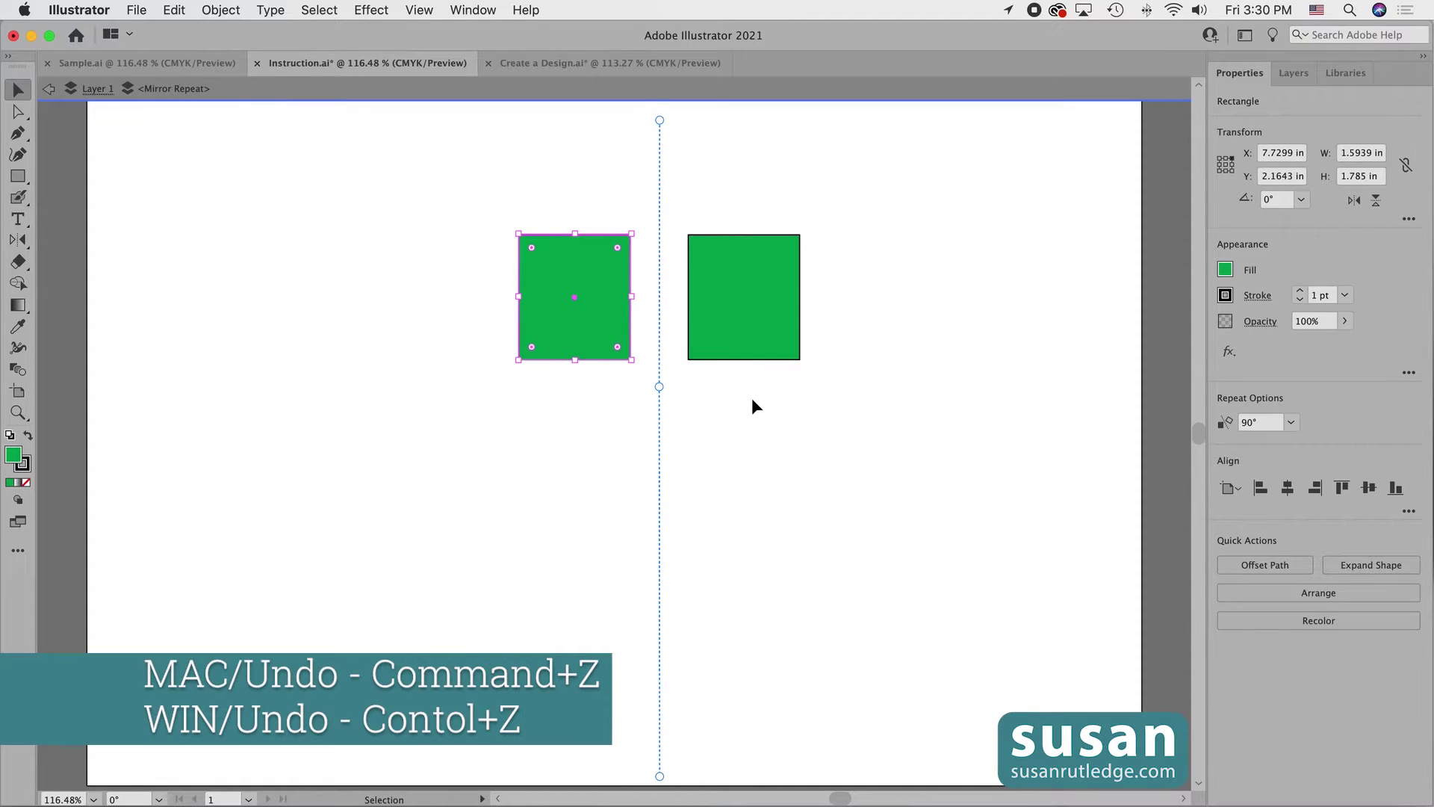
key(super+z)
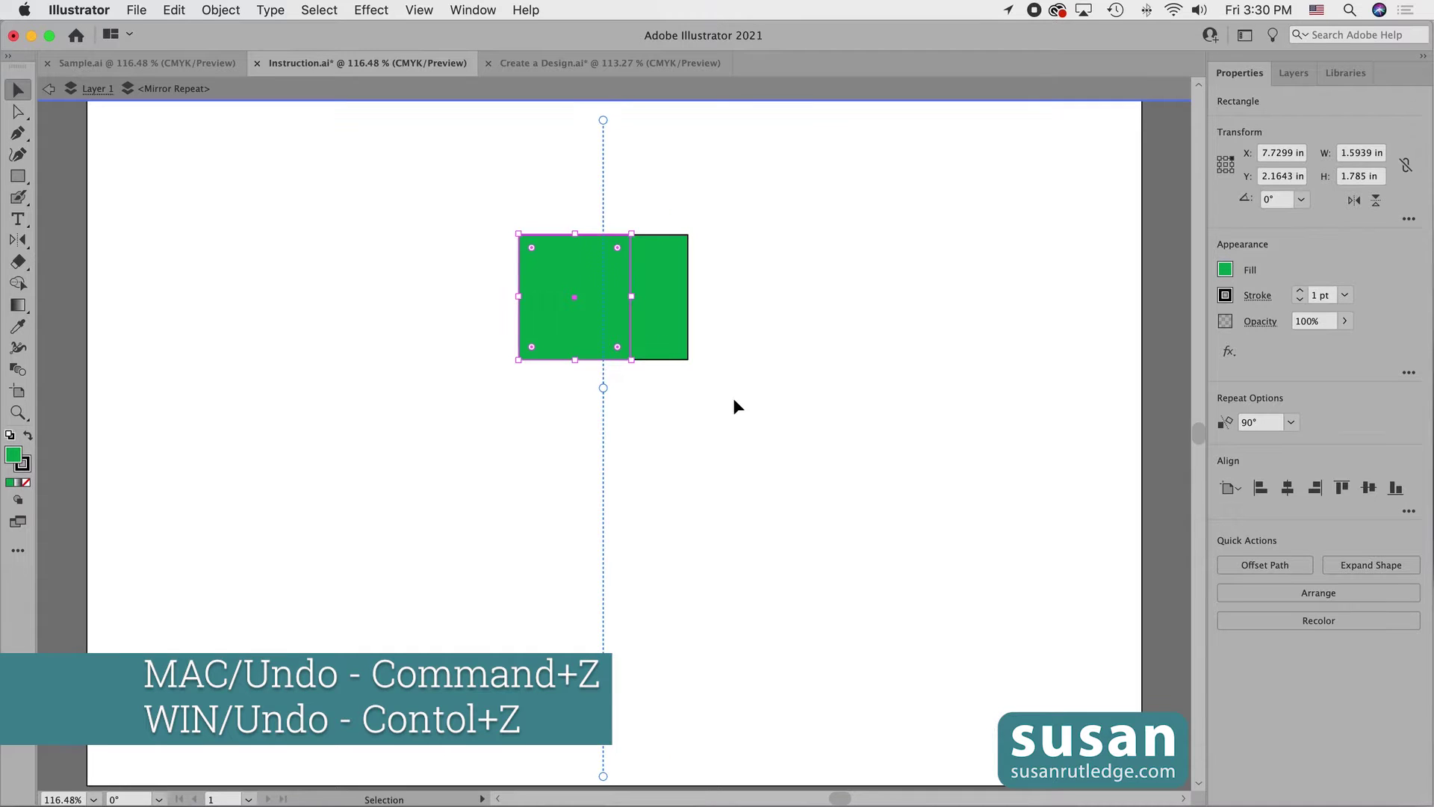
click(568, 327)
drag(568, 329, 457, 326)
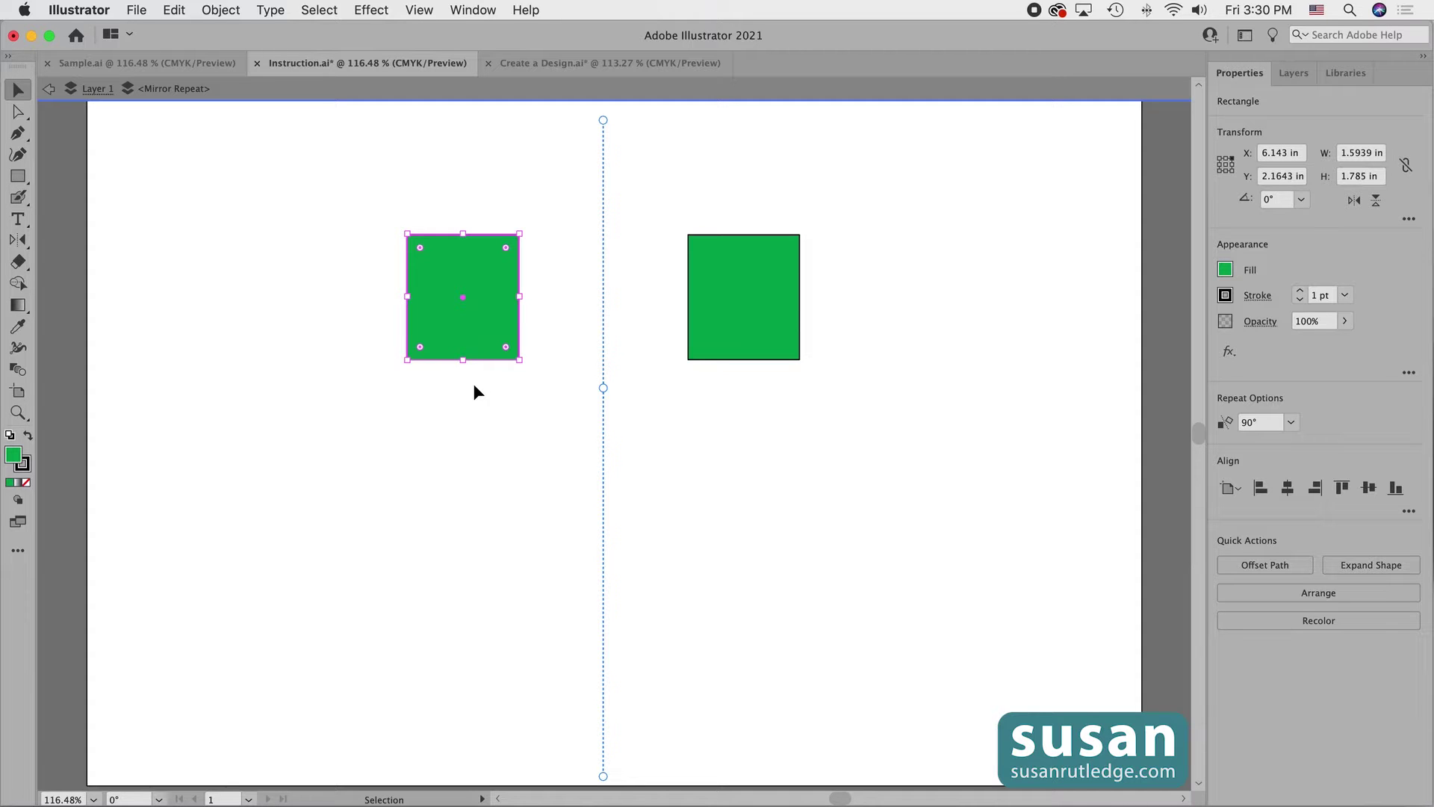
Fill both mirrored rectangles cyan and raise their black stroke weight to 5 pt
click(1225, 269)
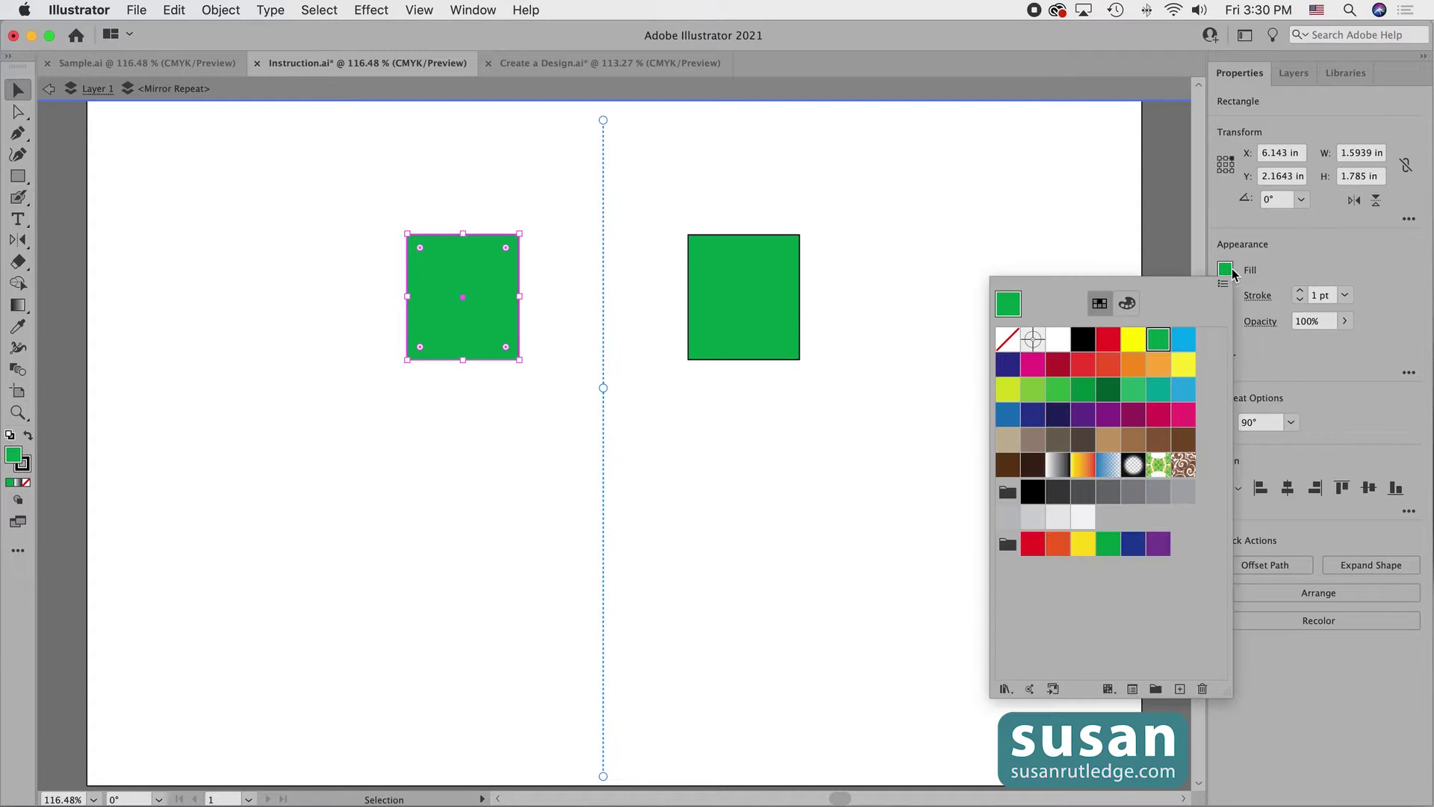
click(1182, 341)
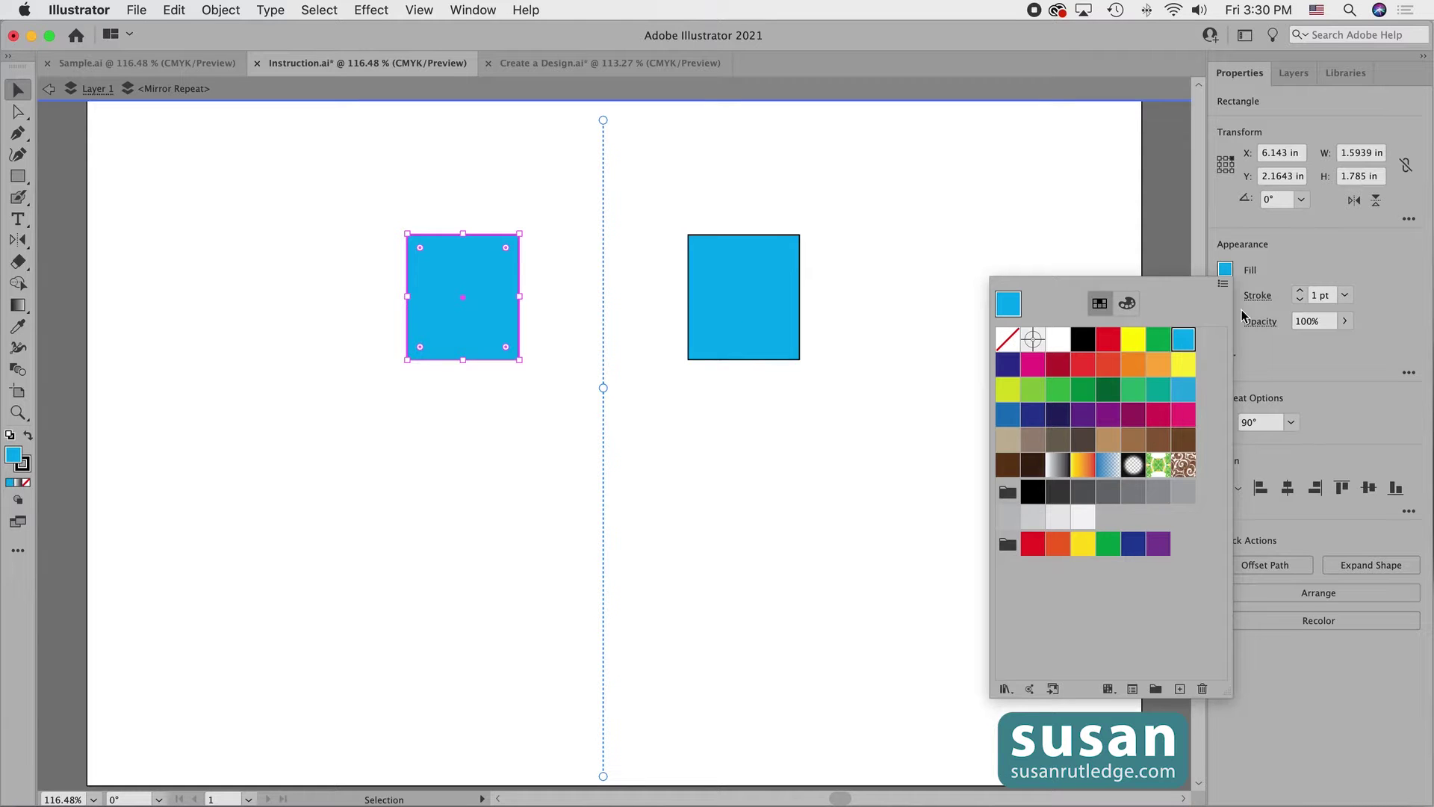
click(1300, 291)
click(1300, 292)
click(1300, 292)
click(1300, 291)
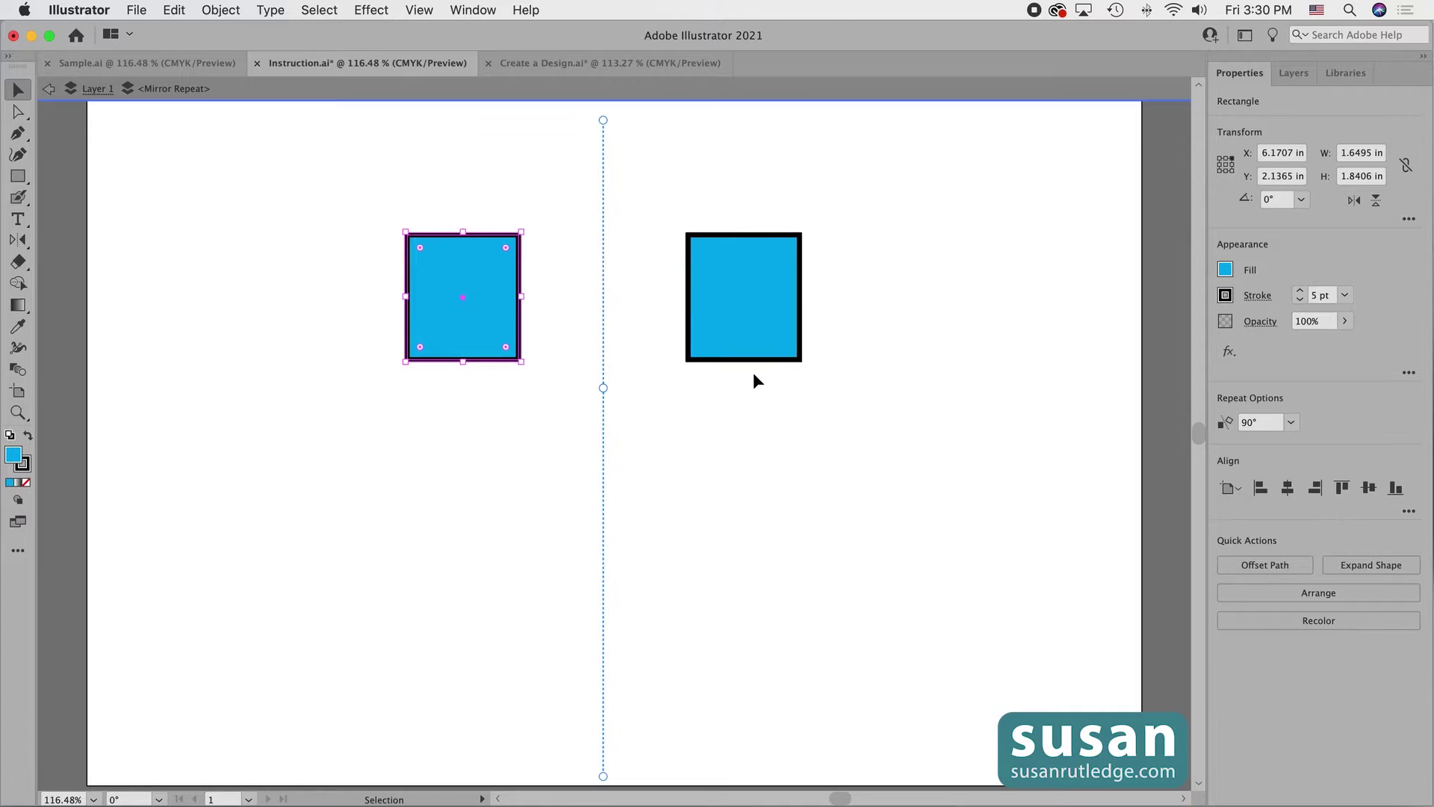
mouse_move(527, 368)
mouse_down()
mouse_move(496, 373)
mouse_move(526, 367)
mouse_up()
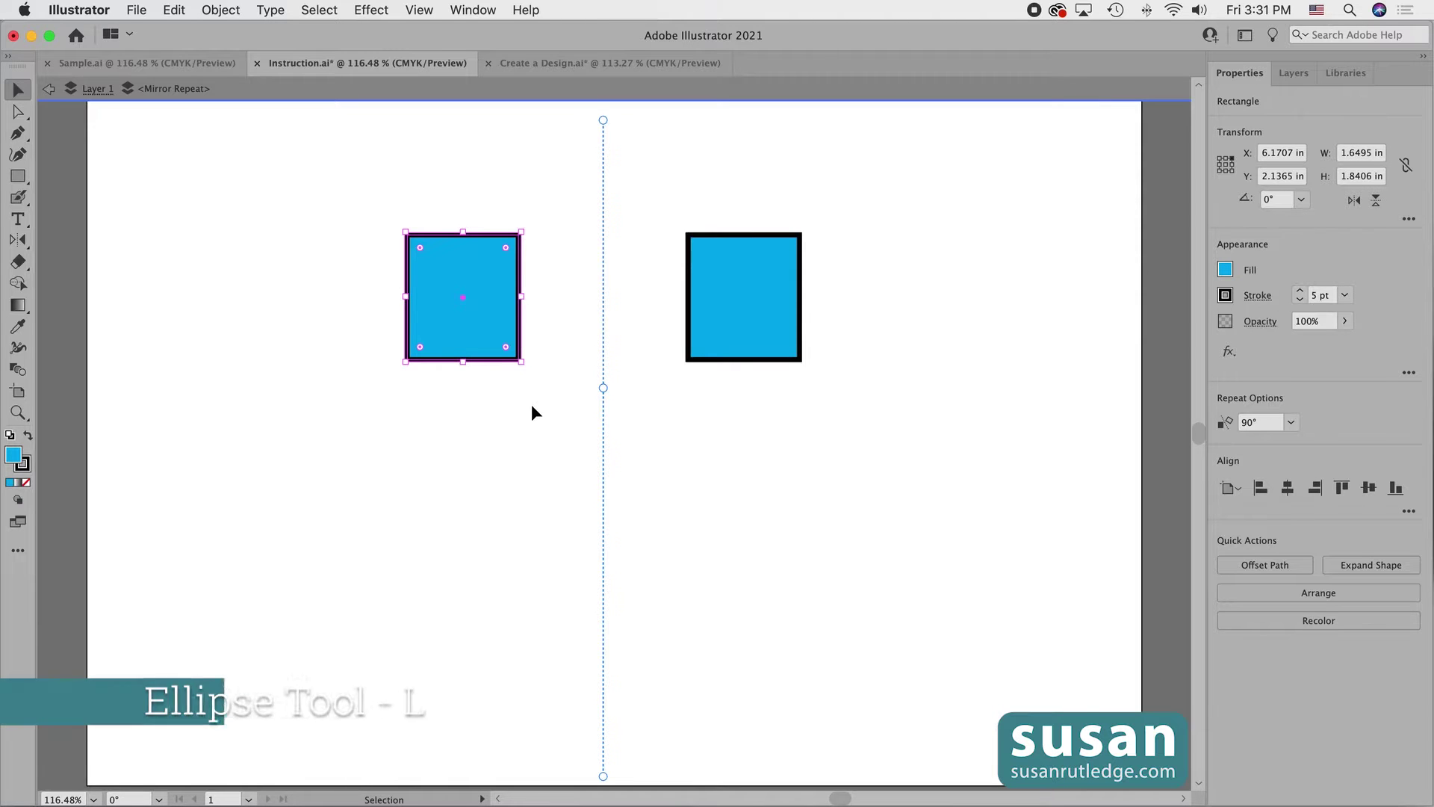
Draw an ellipse overlapping the left square and fill it orange
key(l)
drag(283, 289, 507, 497)
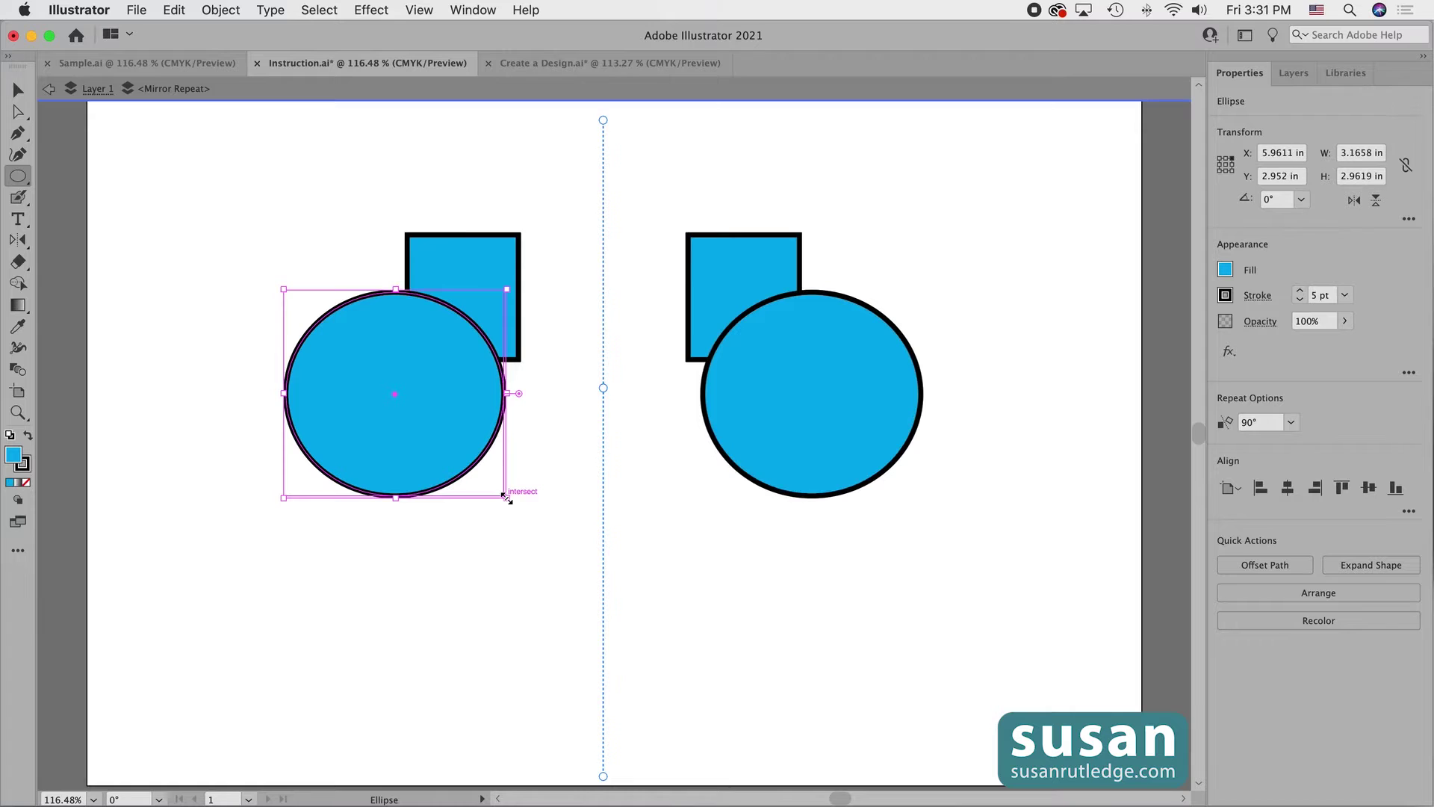
click(1225, 269)
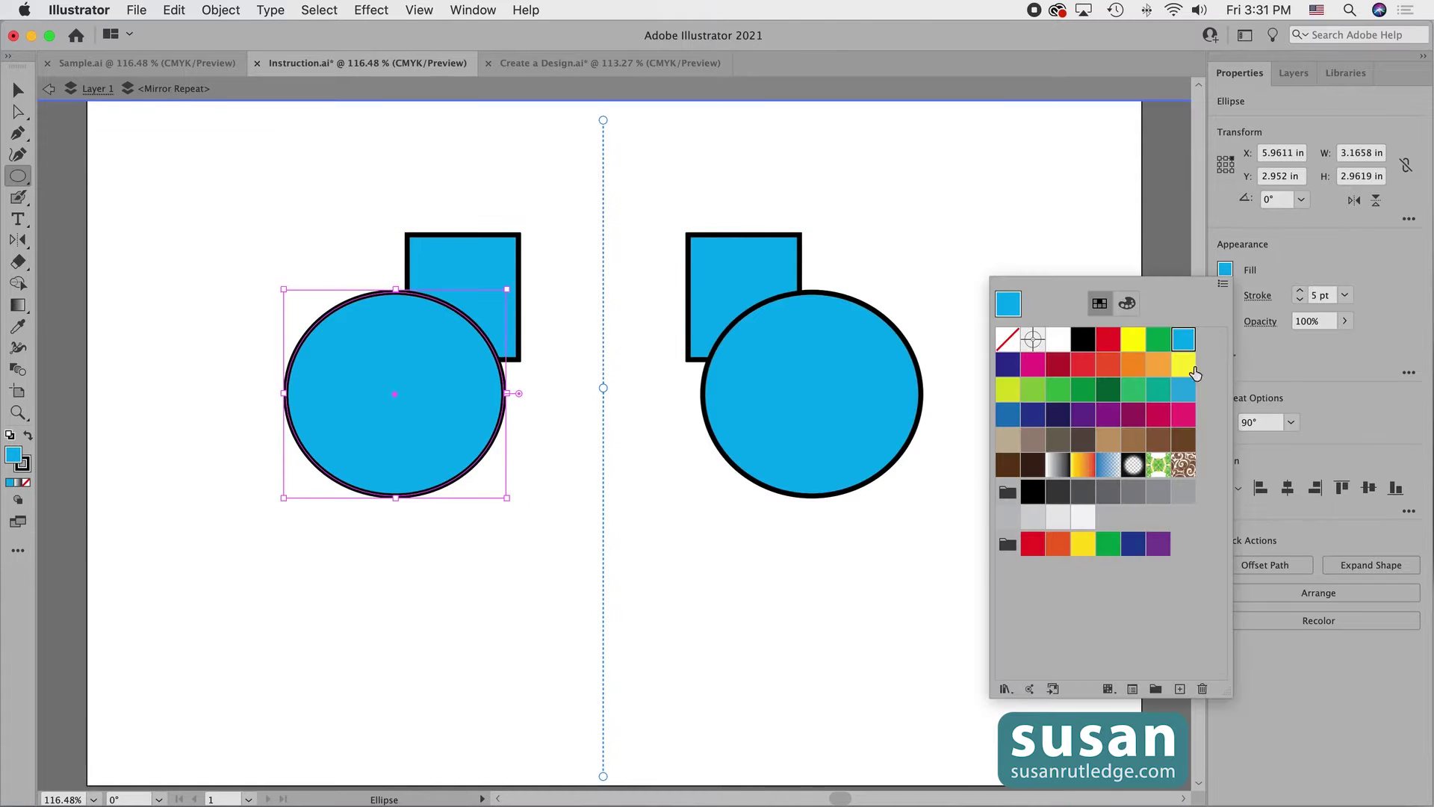
click(1158, 366)
Nudge the circle into place, then select it with the square and group them
key(v)
mouse_move(478, 461)
mouse_down()
mouse_move(505, 474)
mouse_move(467, 452)
mouse_up()
drag(302, 187, 528, 443)
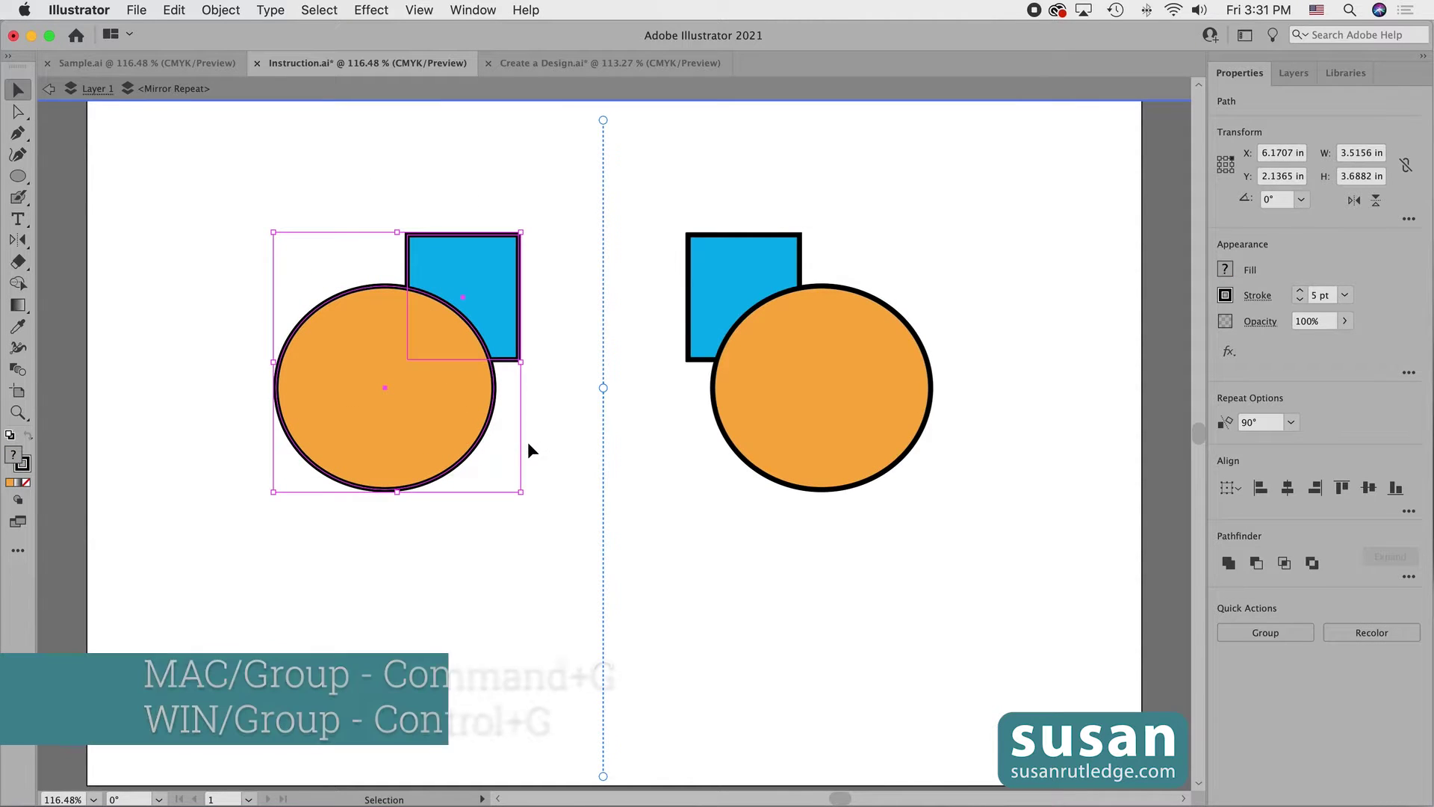
key(super+g)
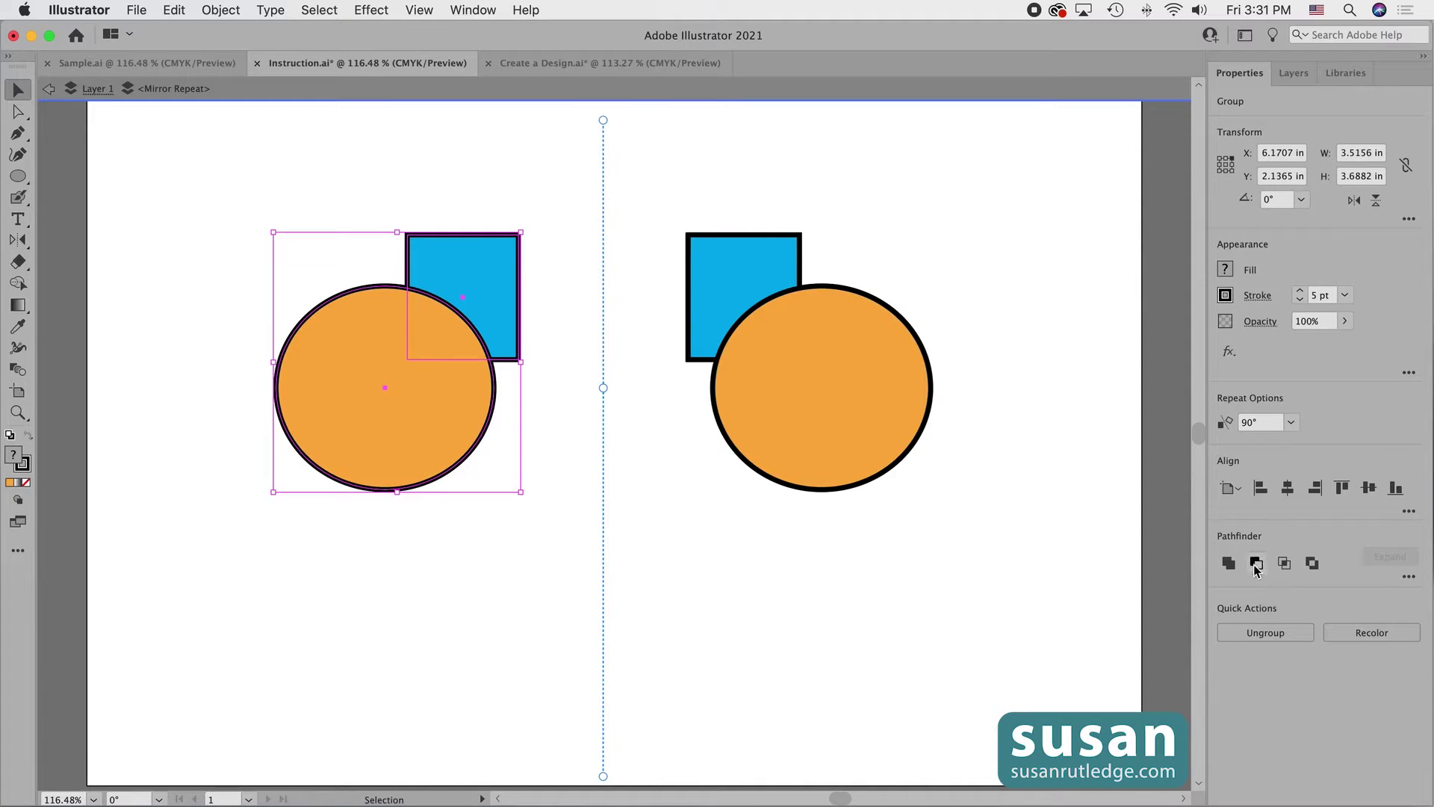
Cut out the circle-square overlap, try a blue fill on the group, then undo back to orange
click(1313, 564)
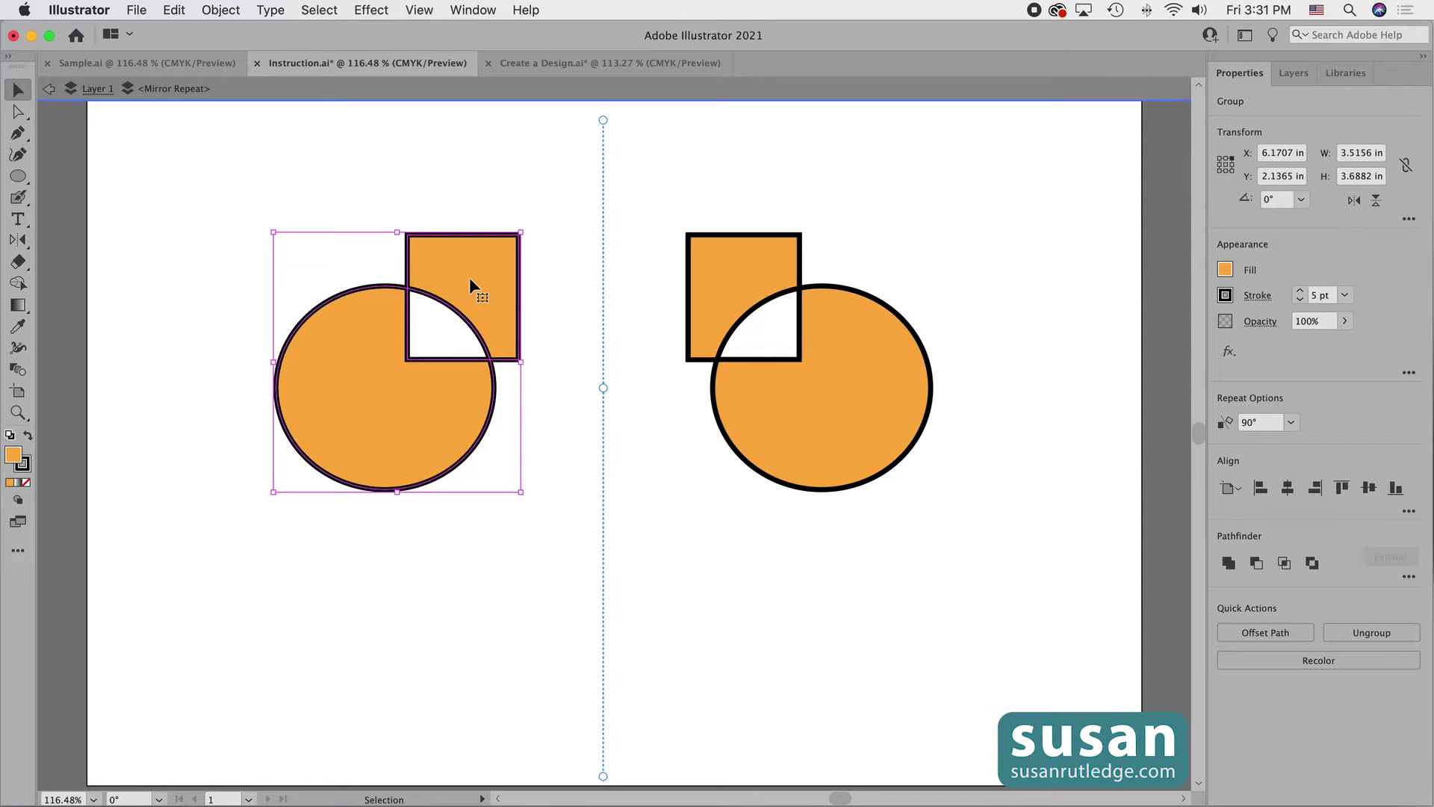
click(1226, 272)
click(1184, 339)
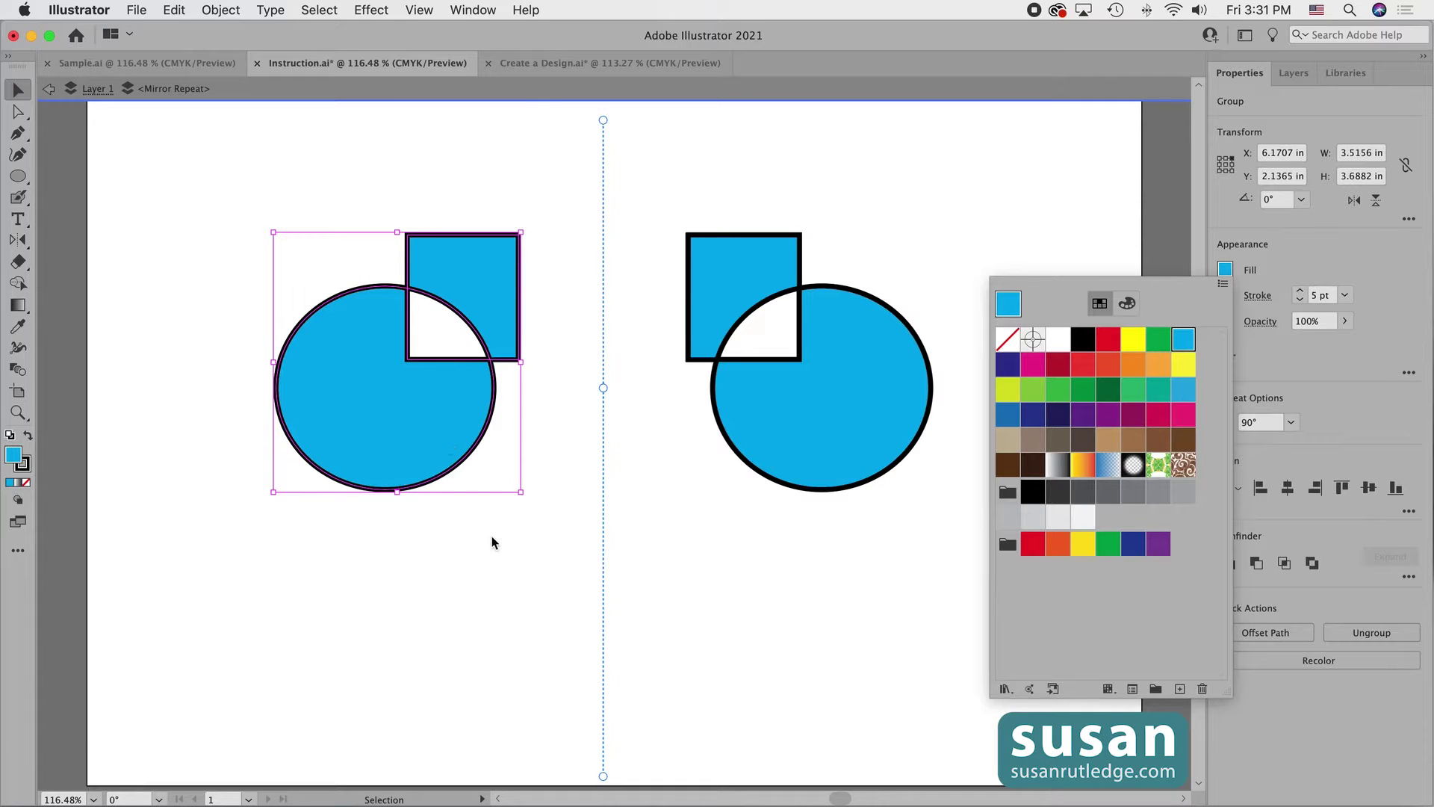
key(Escape)
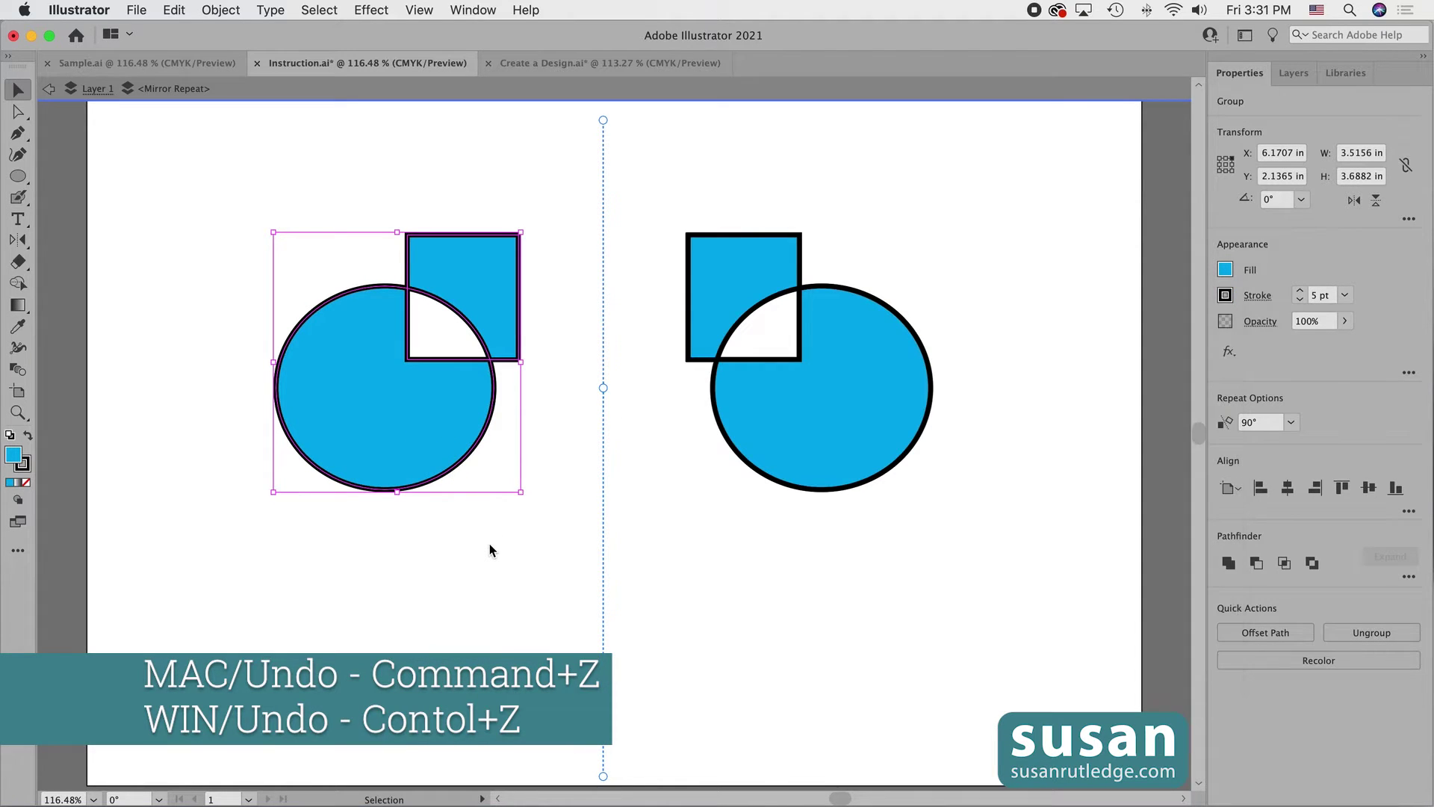
key(super+z)
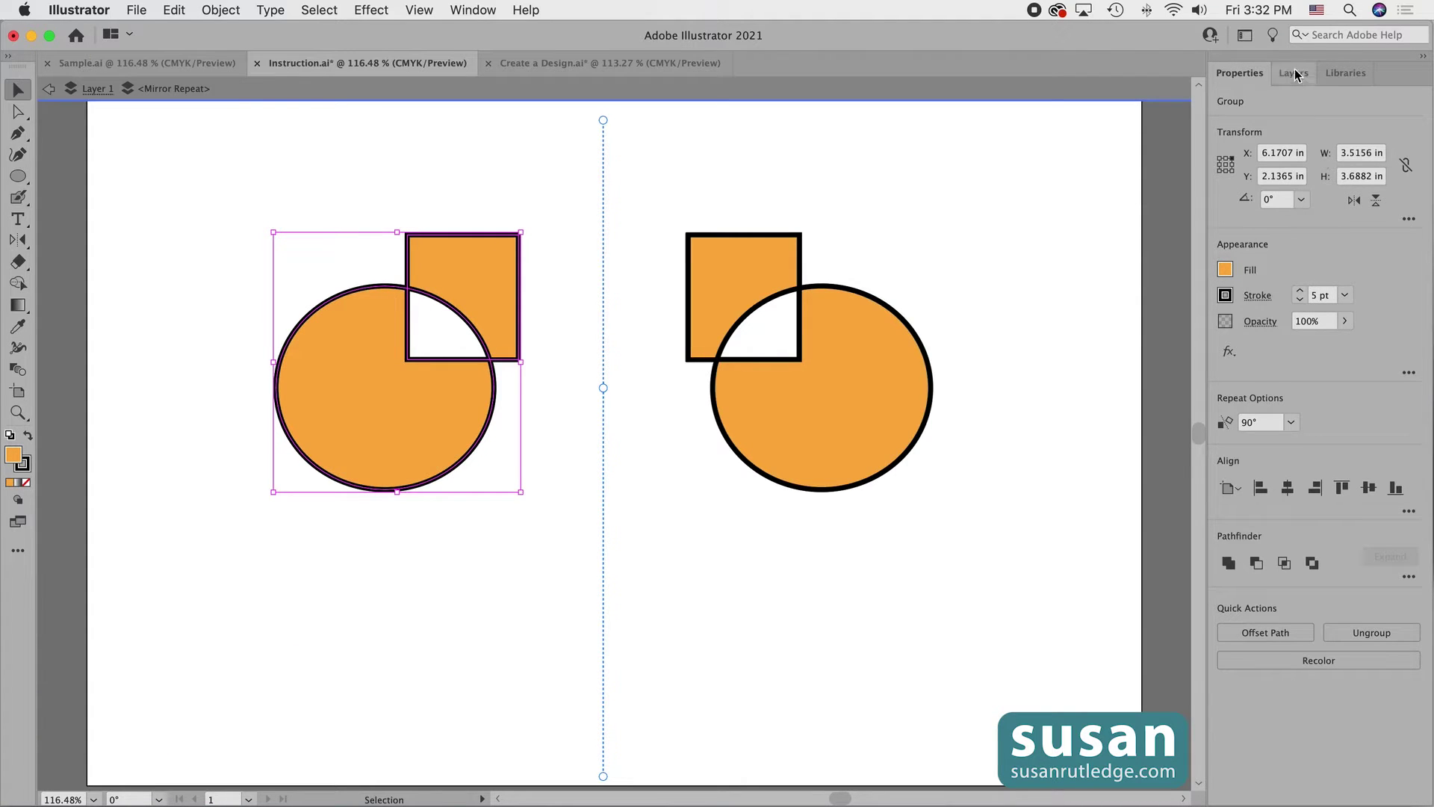
In the Layers panel, expand the mirrored group and target only the square
key(F7)
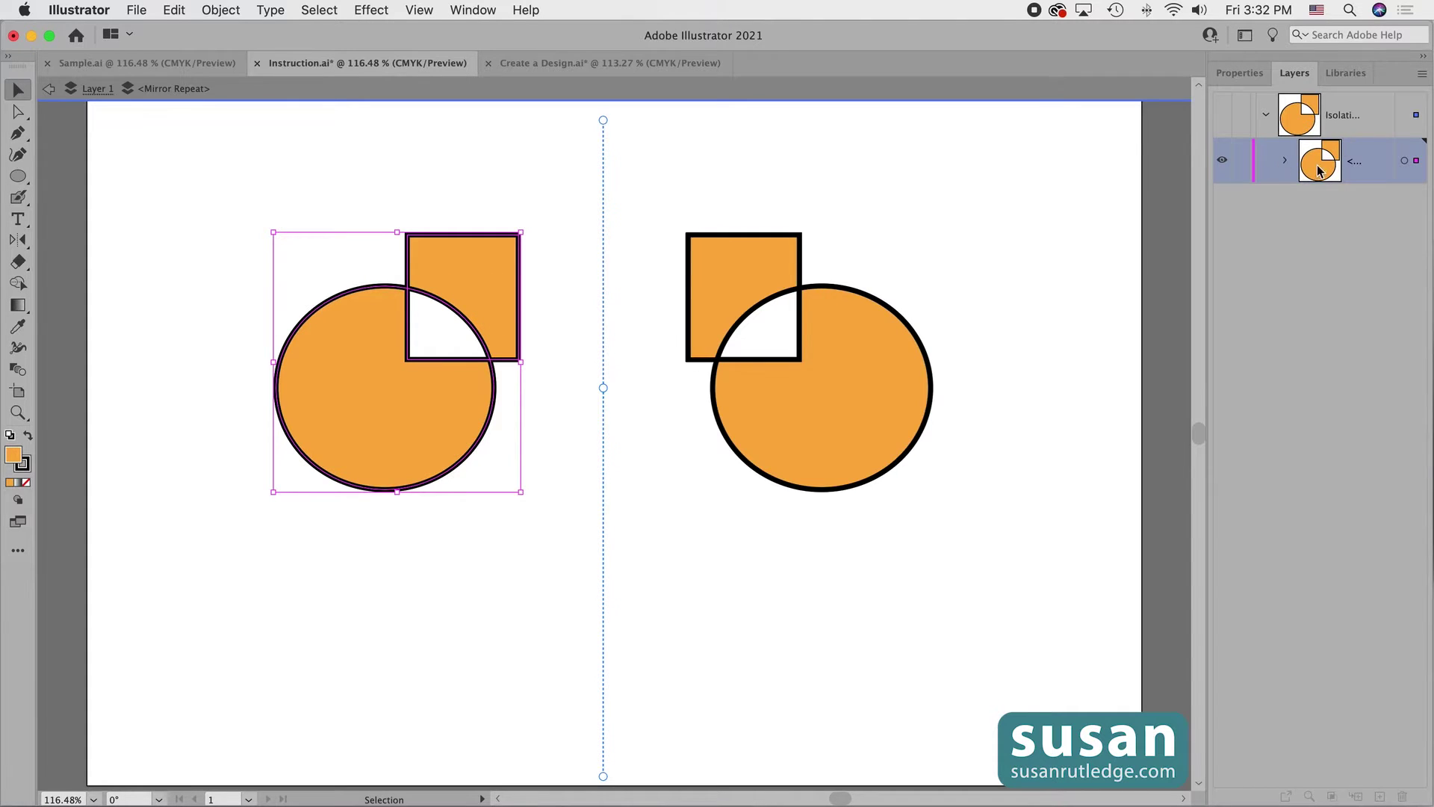
click(1285, 160)
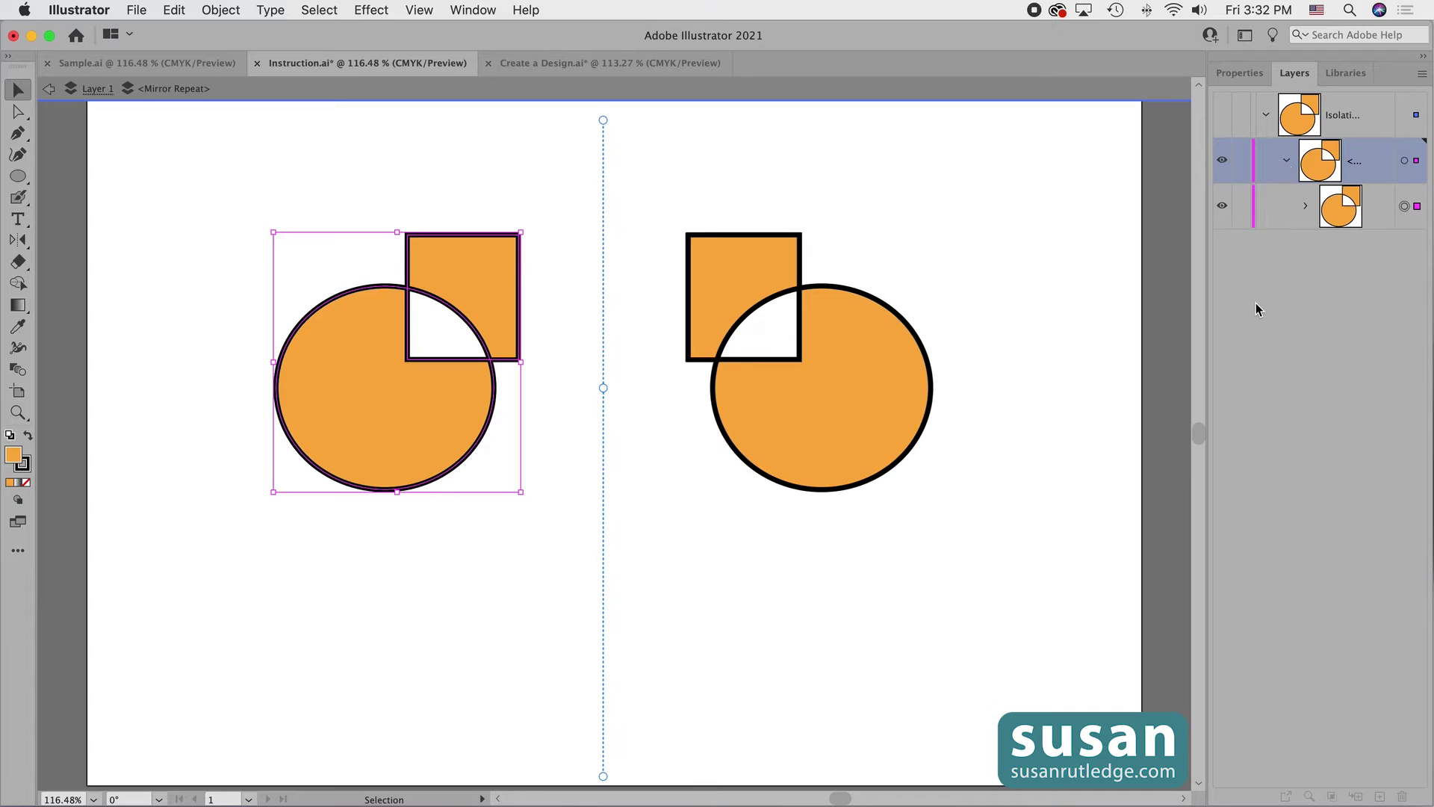
click(1309, 212)
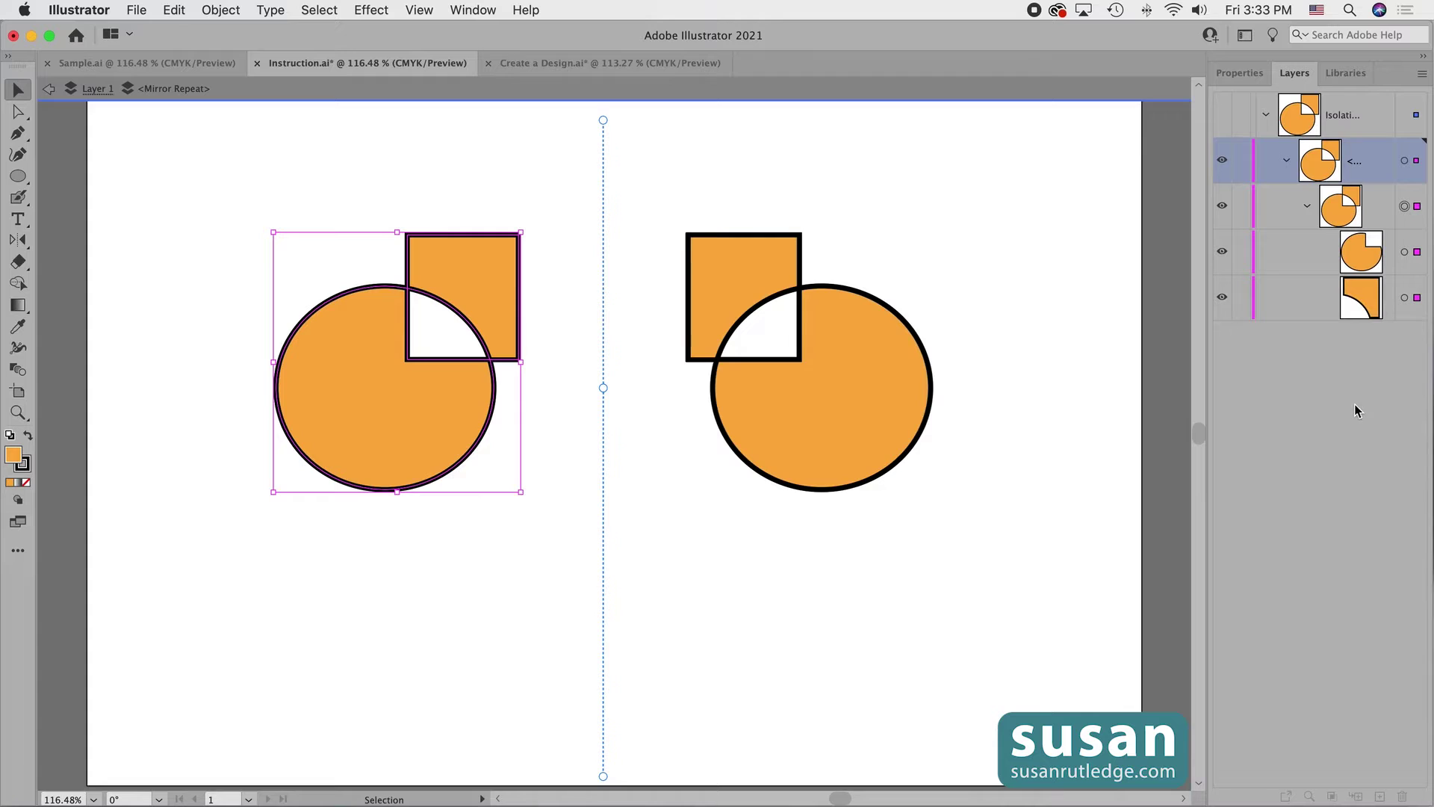
click(1405, 299)
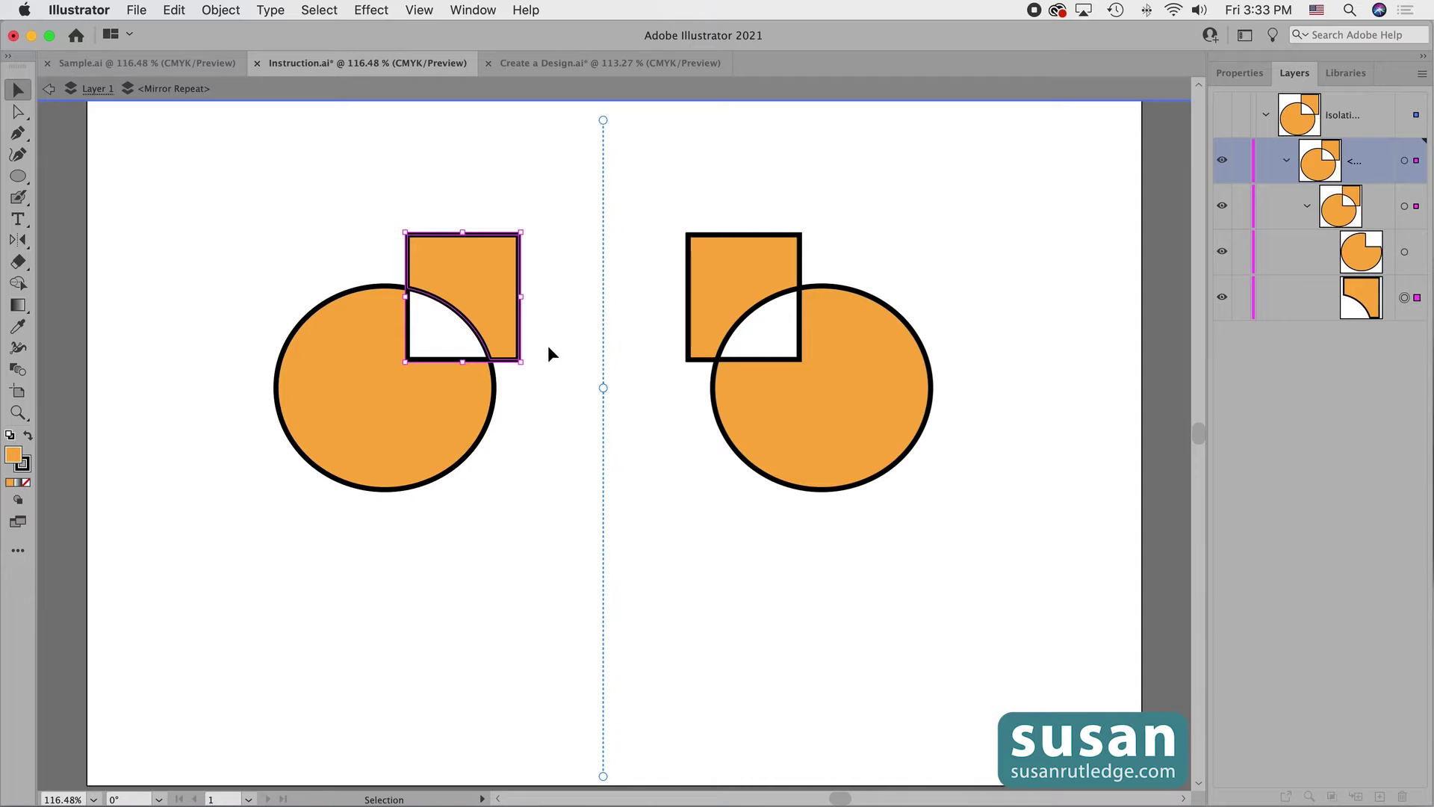
Fill the targeted square with the Cyan swatch, keeping the circle orange, then deselect
click(1239, 72)
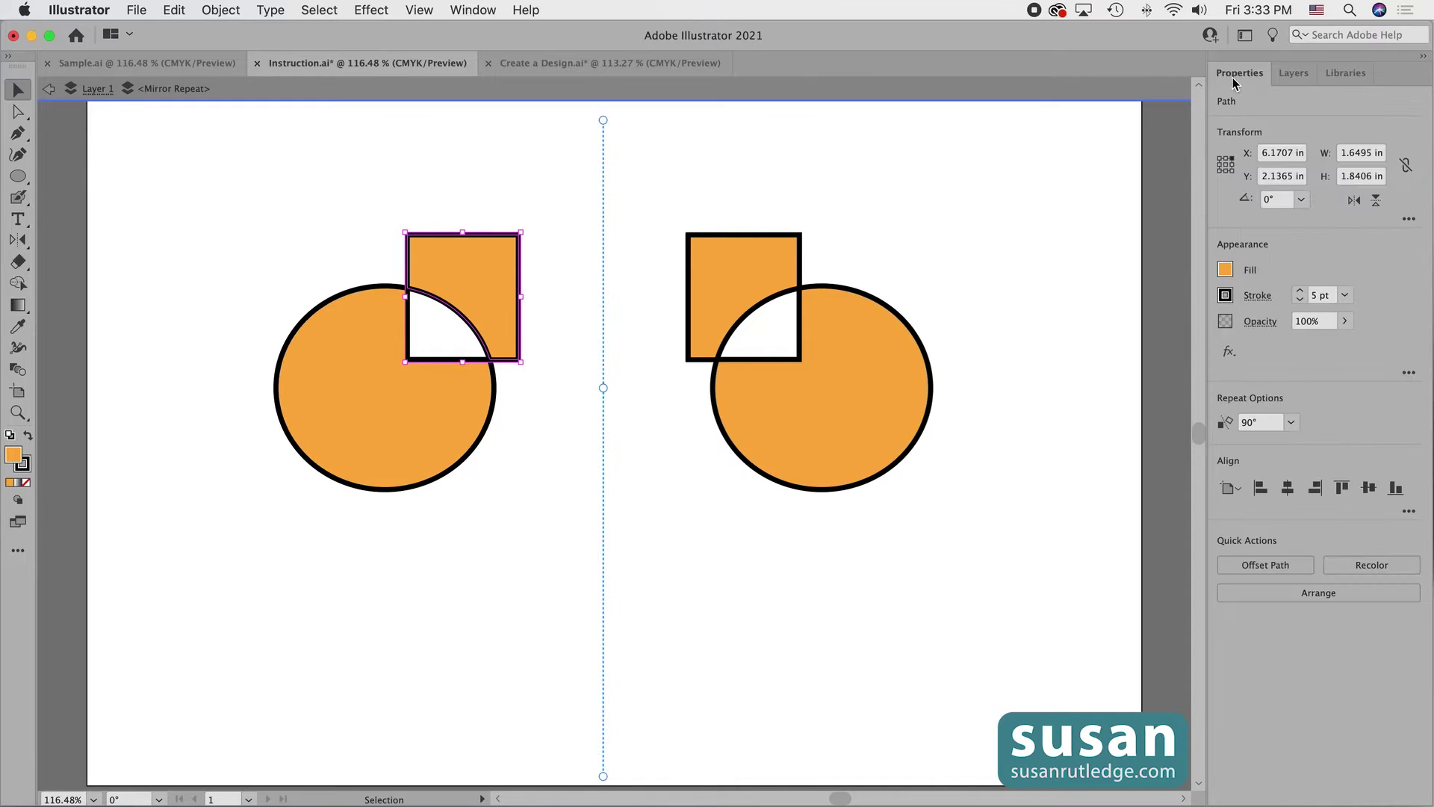
click(1225, 269)
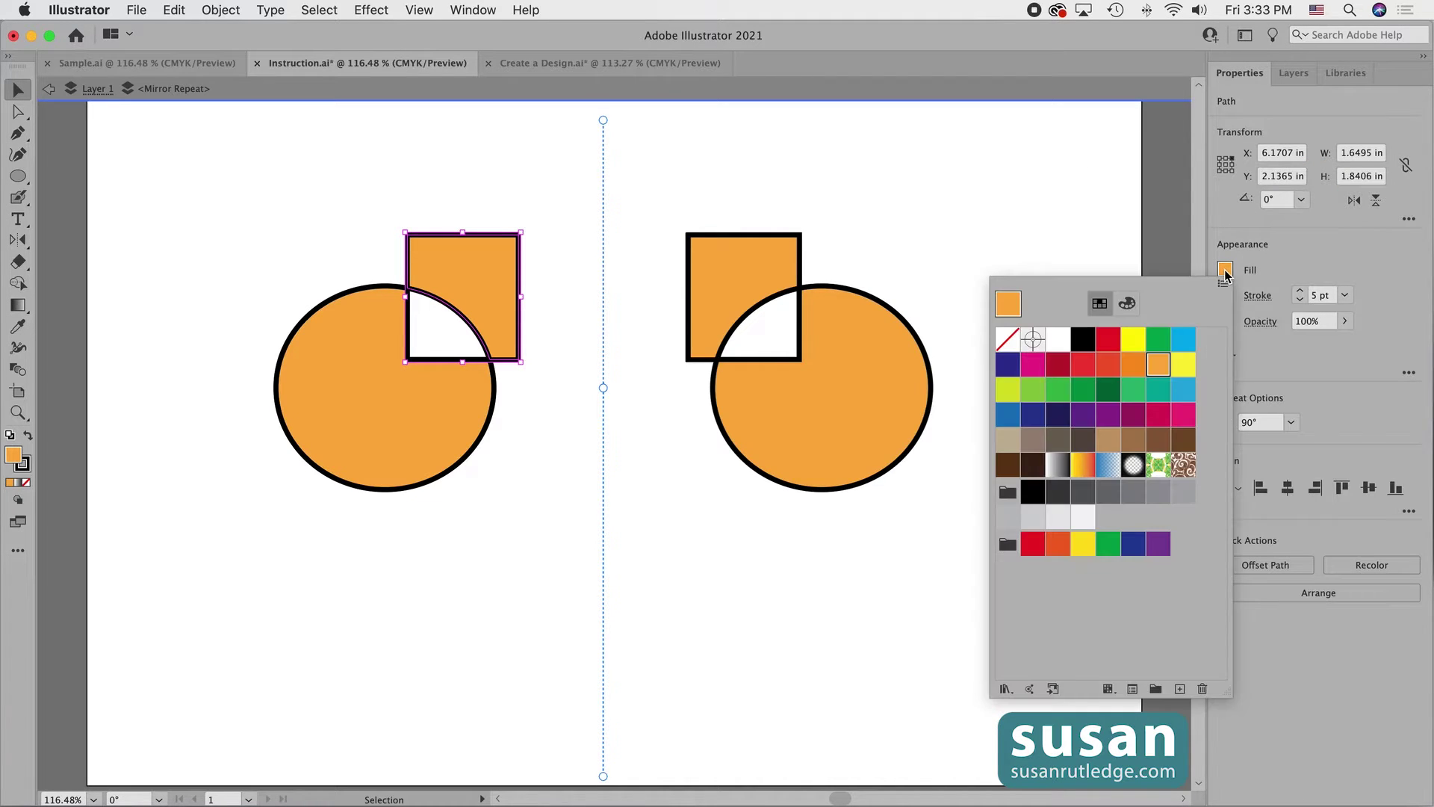
click(1184, 342)
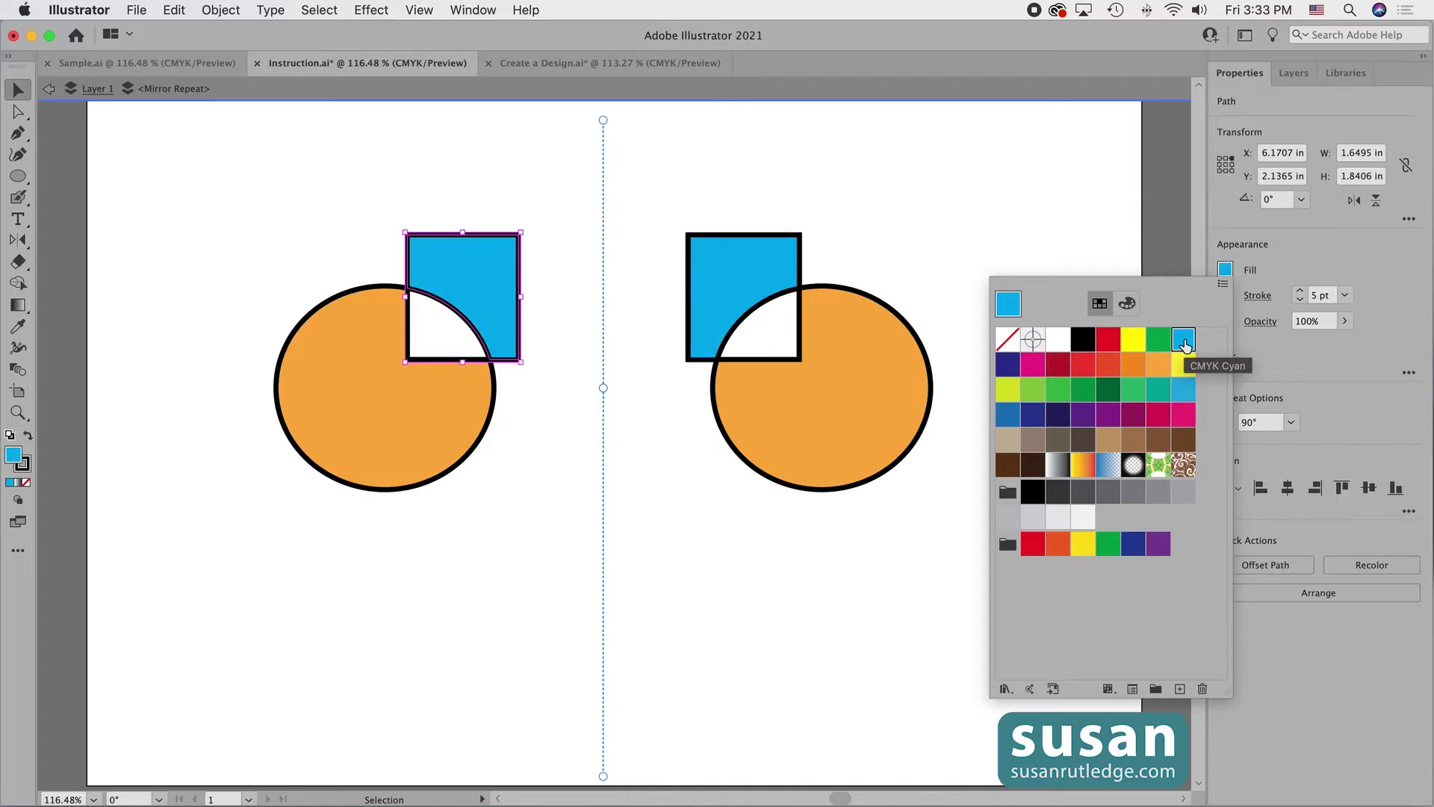
click(1294, 72)
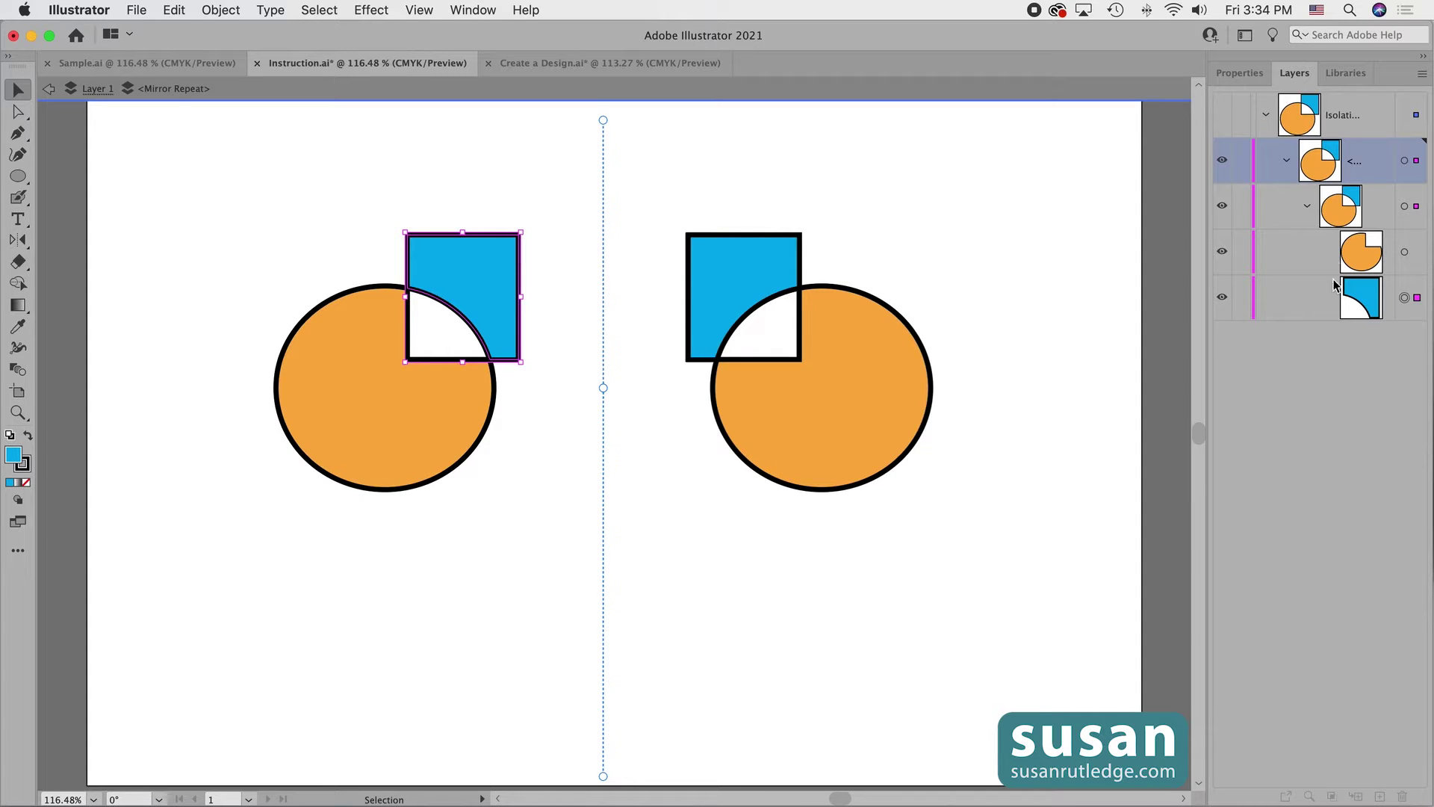
click(1240, 73)
click(321, 635)
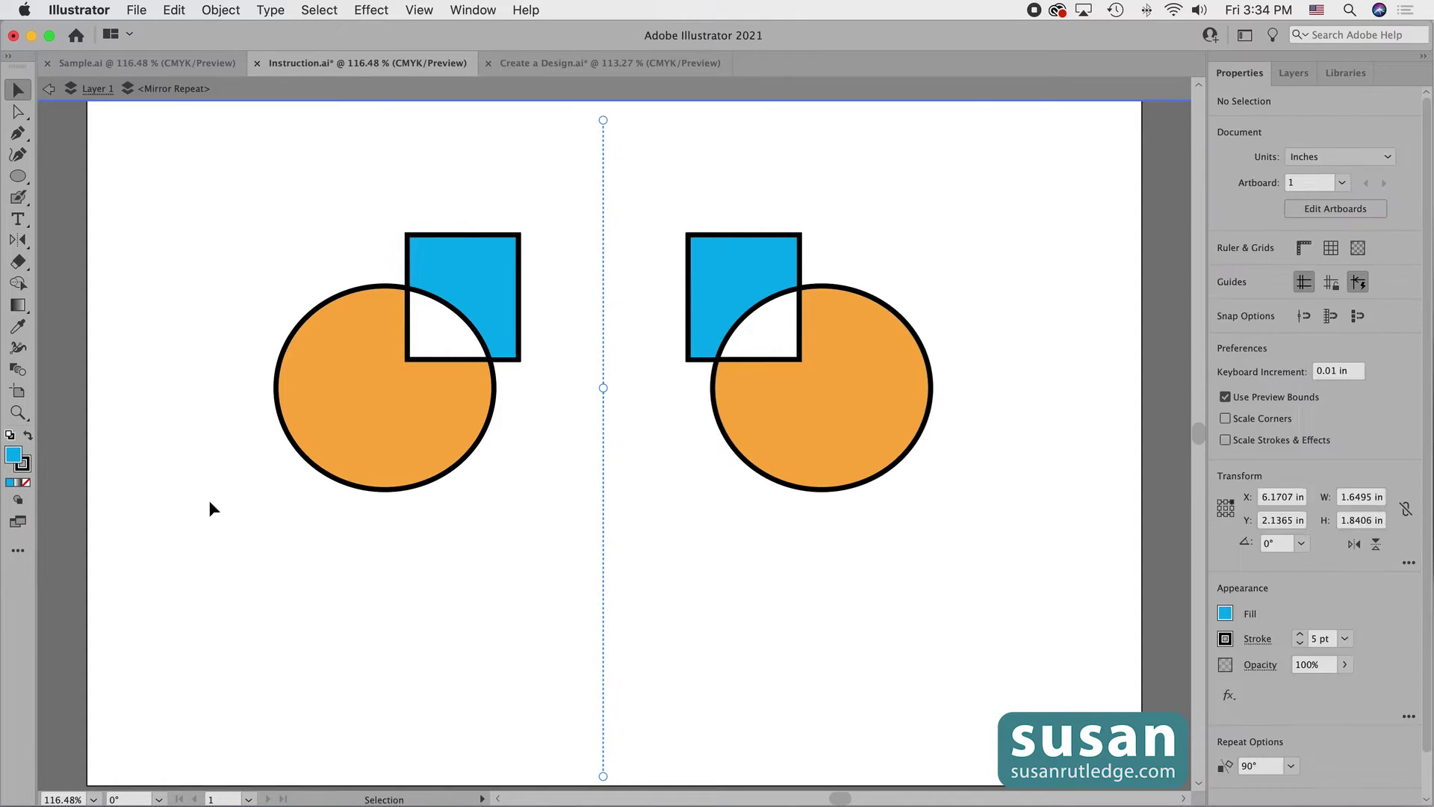
Move the shapes up-left and paint a thick black Blob Brush swirl beneath them
drag(217, 248, 316, 394)
click(417, 557)
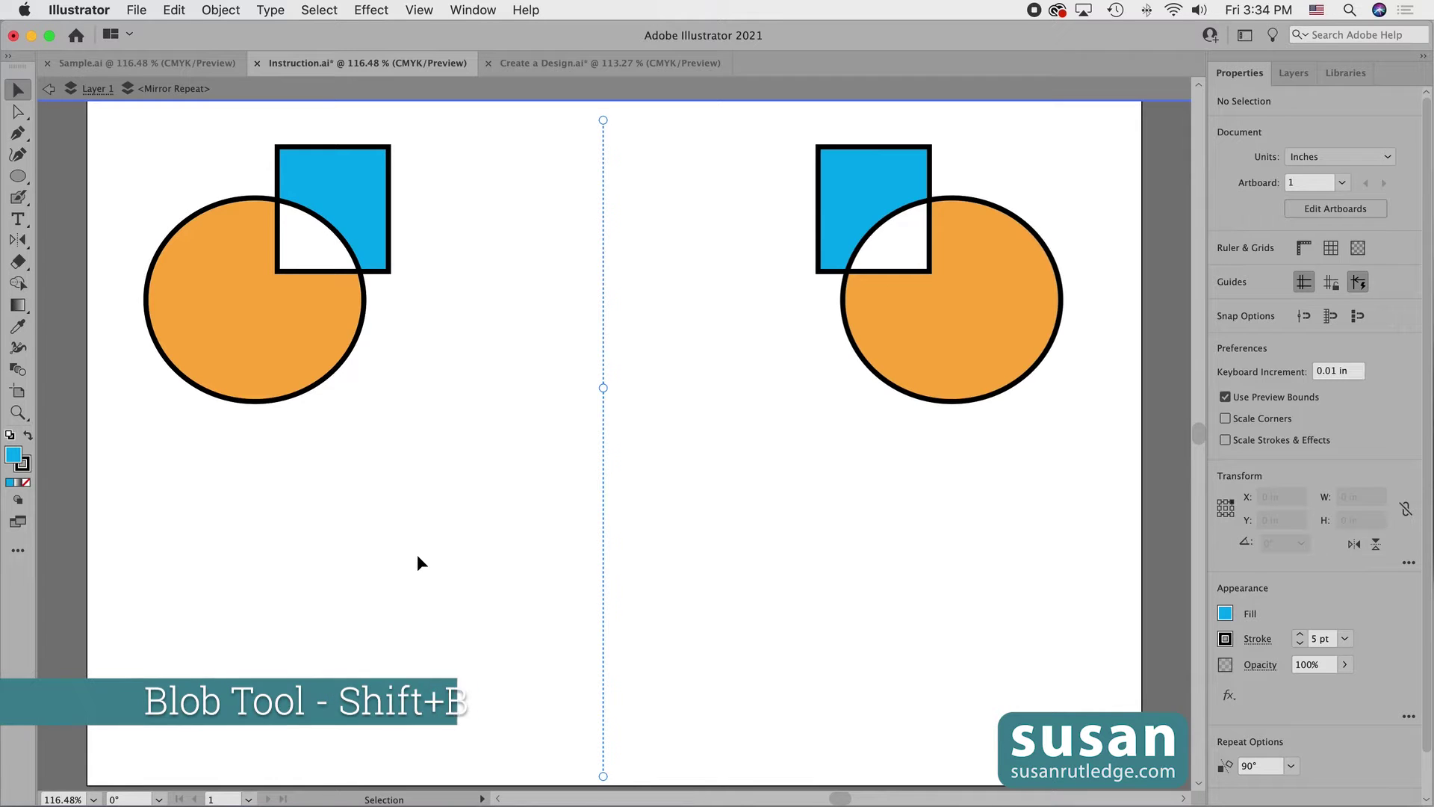
key(shift+b)
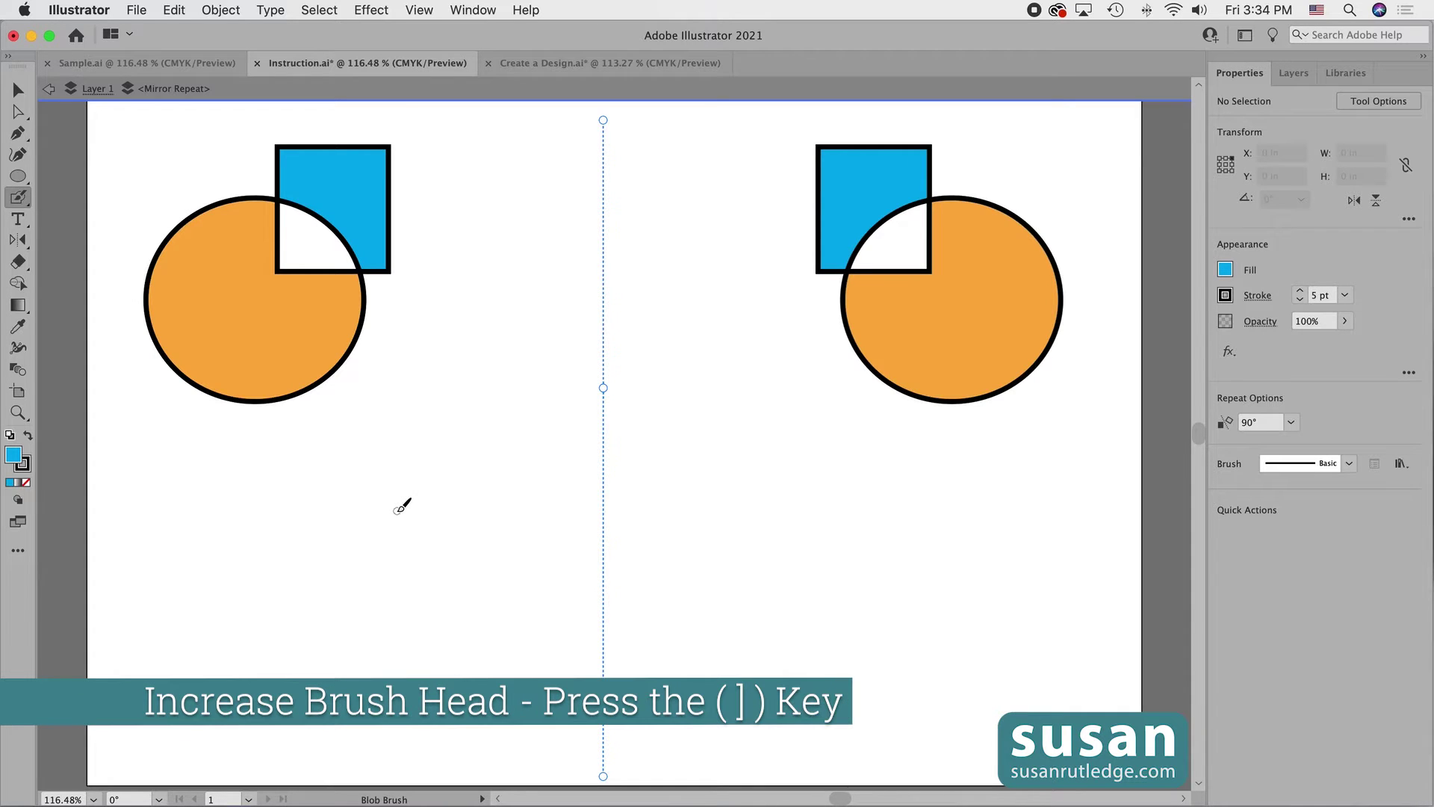
key(bracketright)
key(bracketright)
key(bracketright)
key(bracketright)
key(bracketright)
key(bracketright)
key(bracketright)
mouse_move(378, 507)
mouse_down()
mouse_move(377, 573)
mouse_move(249, 558)
mouse_move(241, 436)
mouse_move(354, 431)
mouse_move(764, 614)
mouse_move(941, 624)
mouse_up()
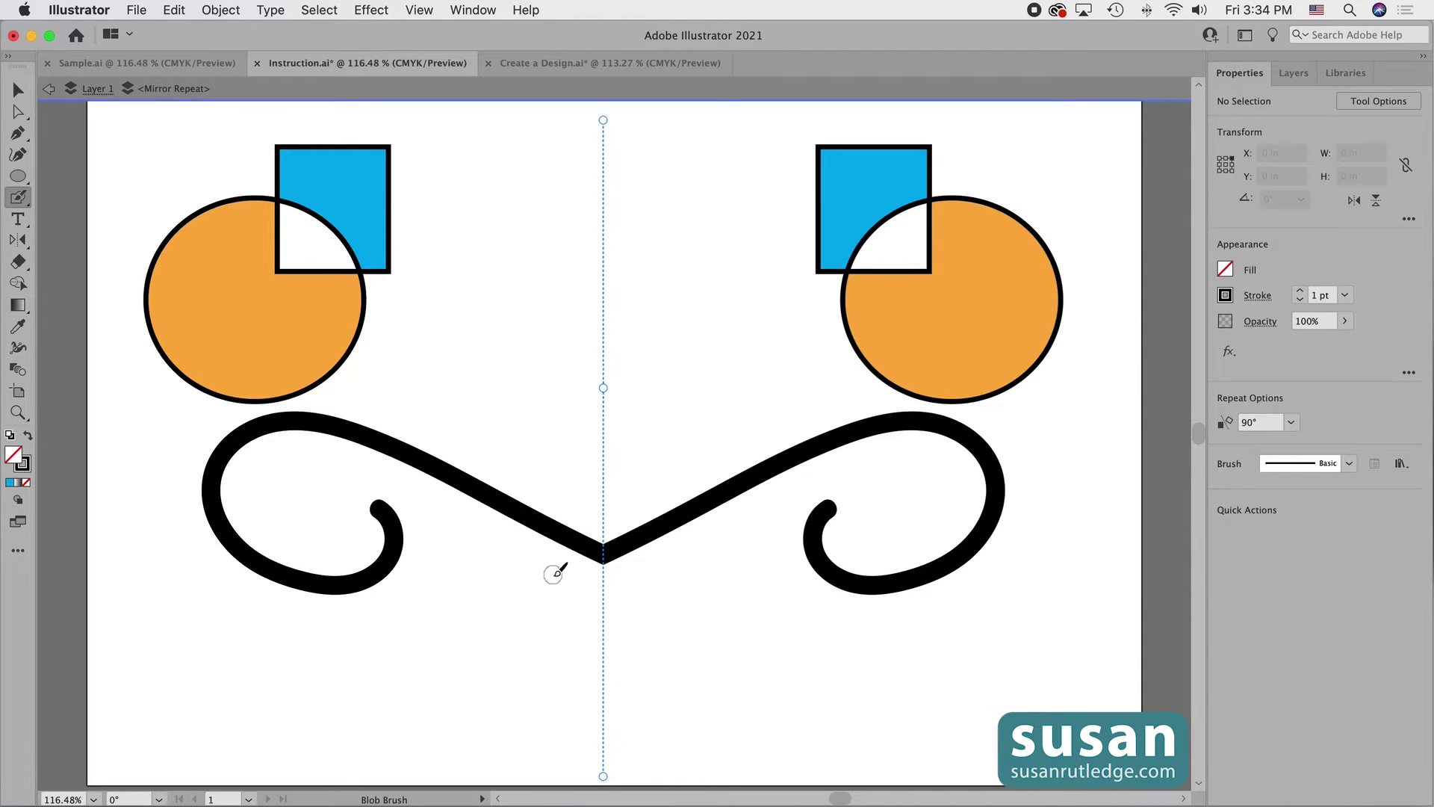
key(v)
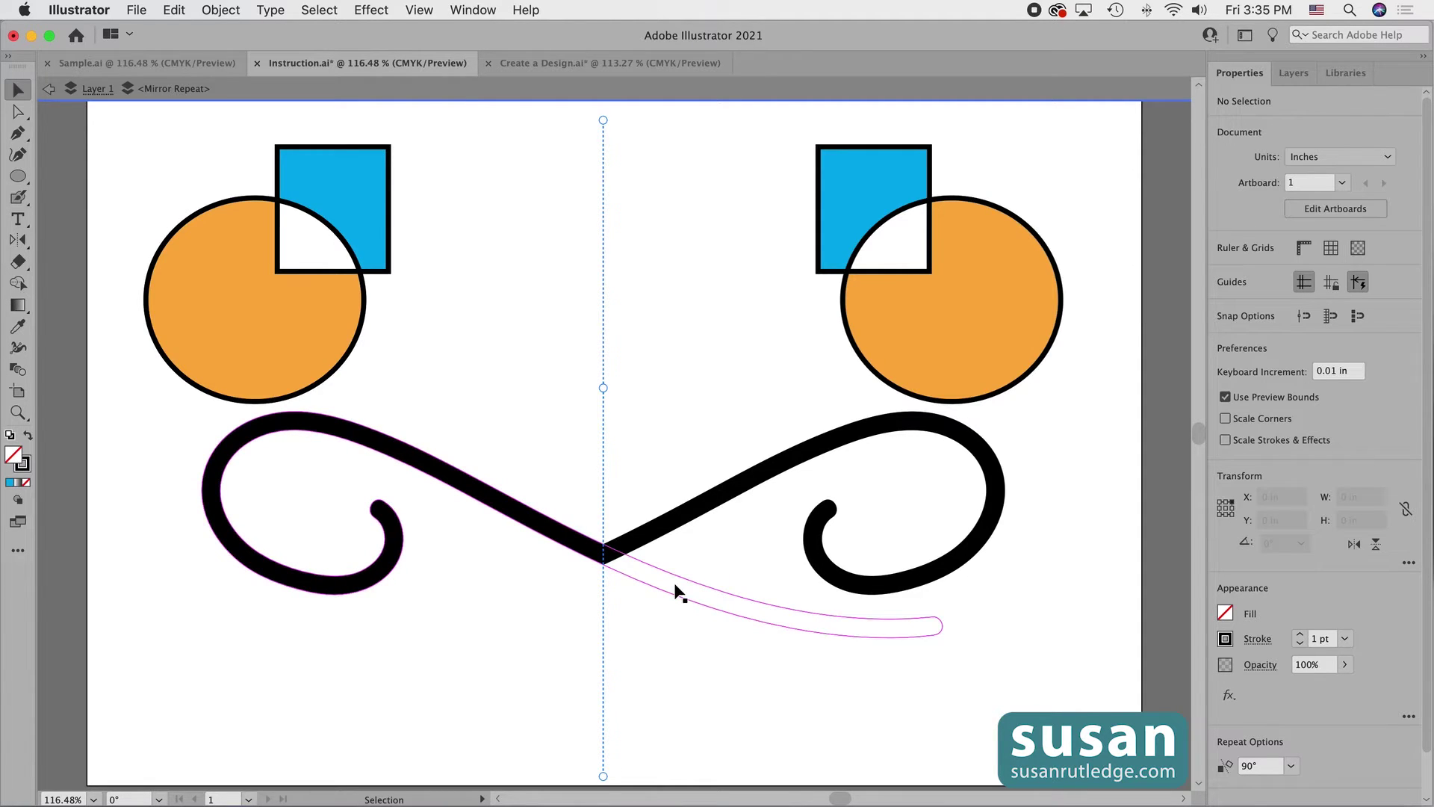
Move the black swirl aside, adjust the mirror axis, and delete the swirl
drag(567, 541, 494, 553)
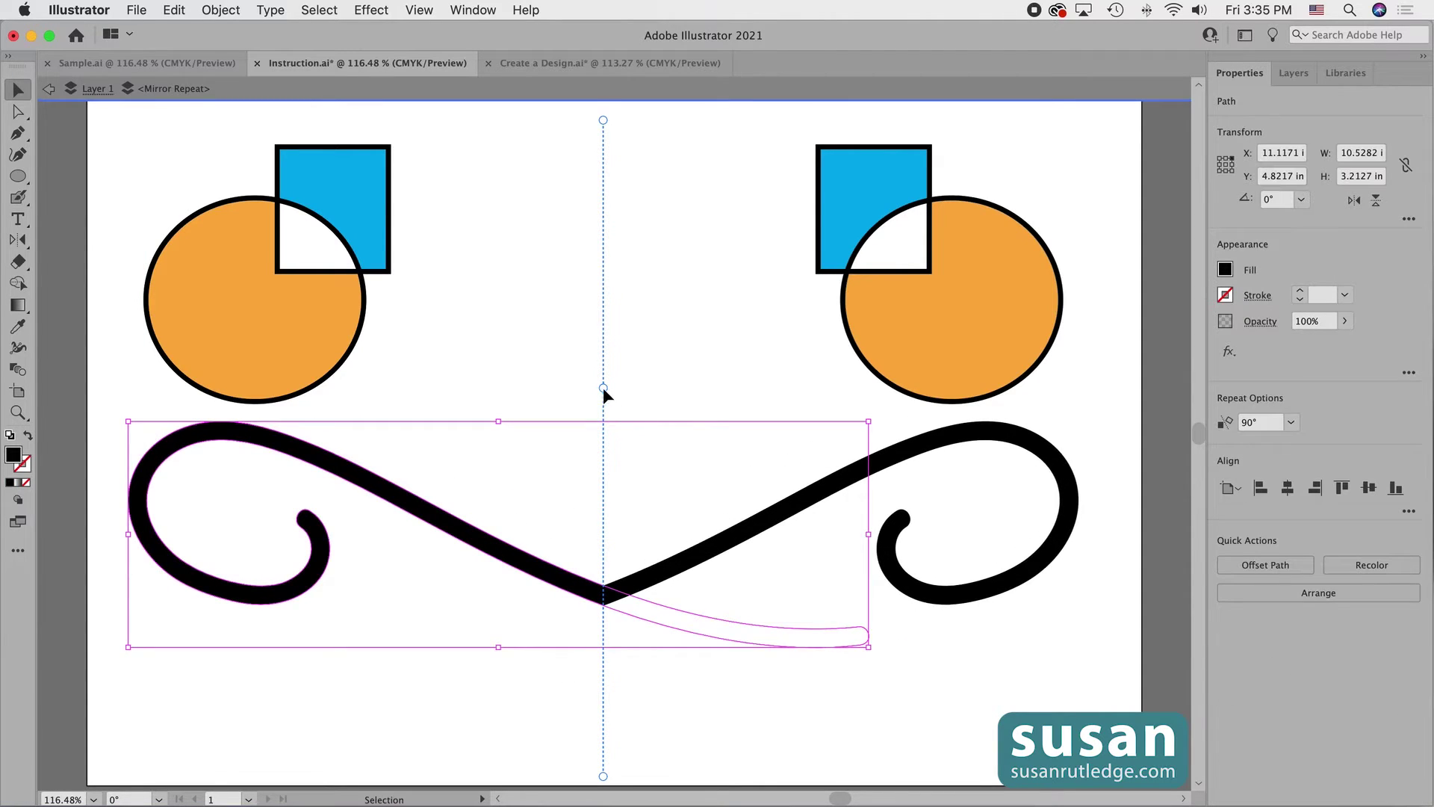
mouse_move(603, 387)
mouse_down()
mouse_move(527, 387)
mouse_move(705, 398)
mouse_move(621, 399)
mouse_up()
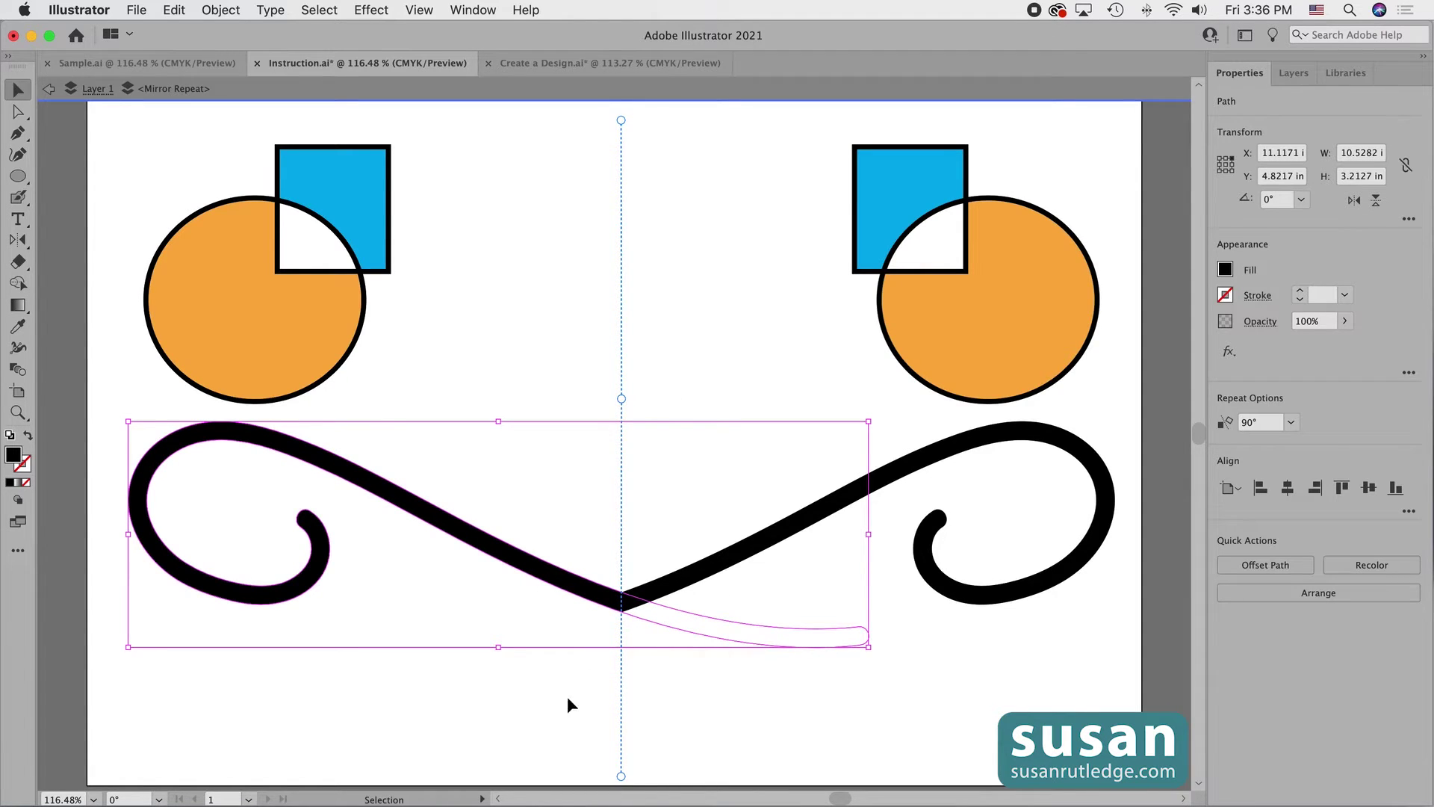
key(Delete)
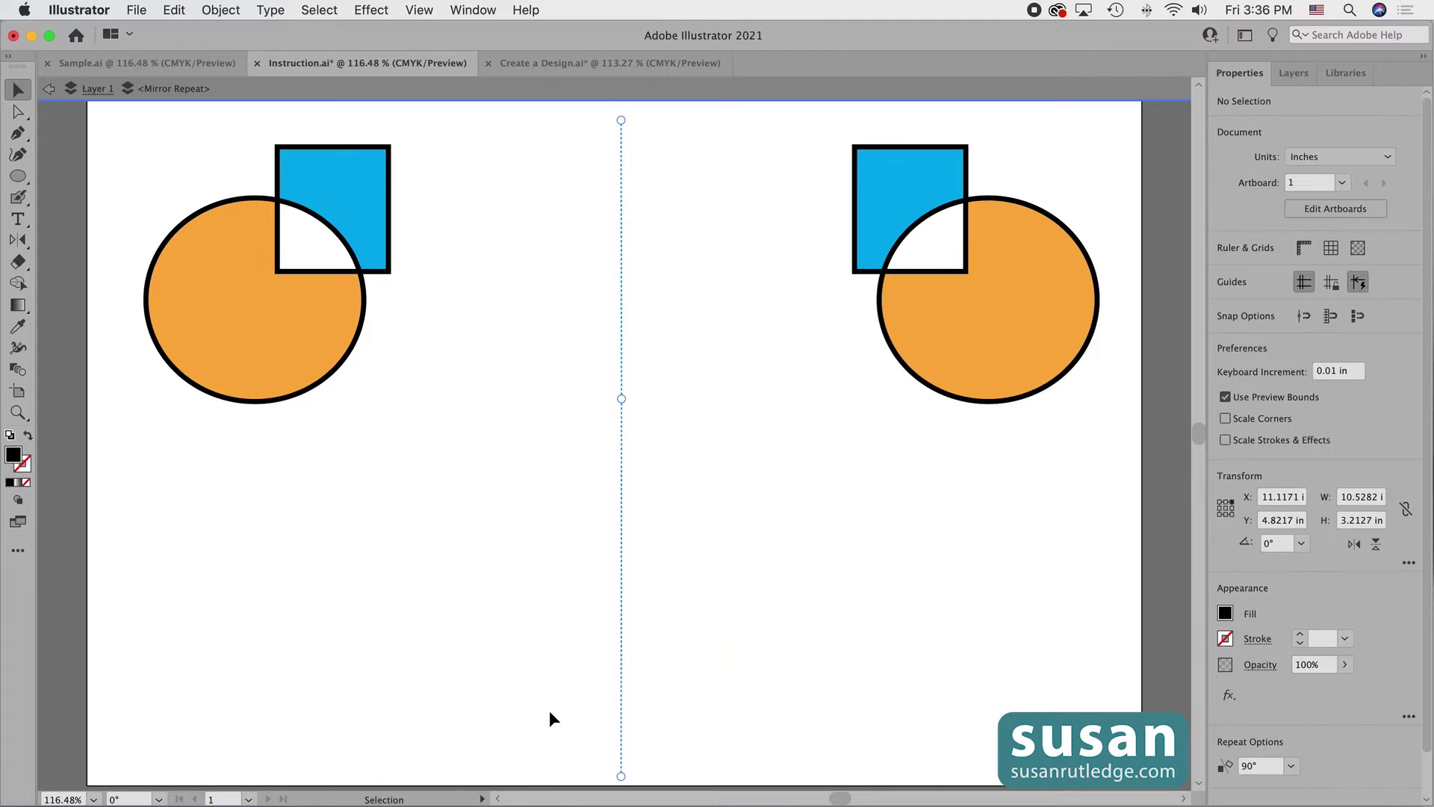
Move the circle and square toward the axis and tilt the mirror axis diagonally
drag(296, 390, 499, 519)
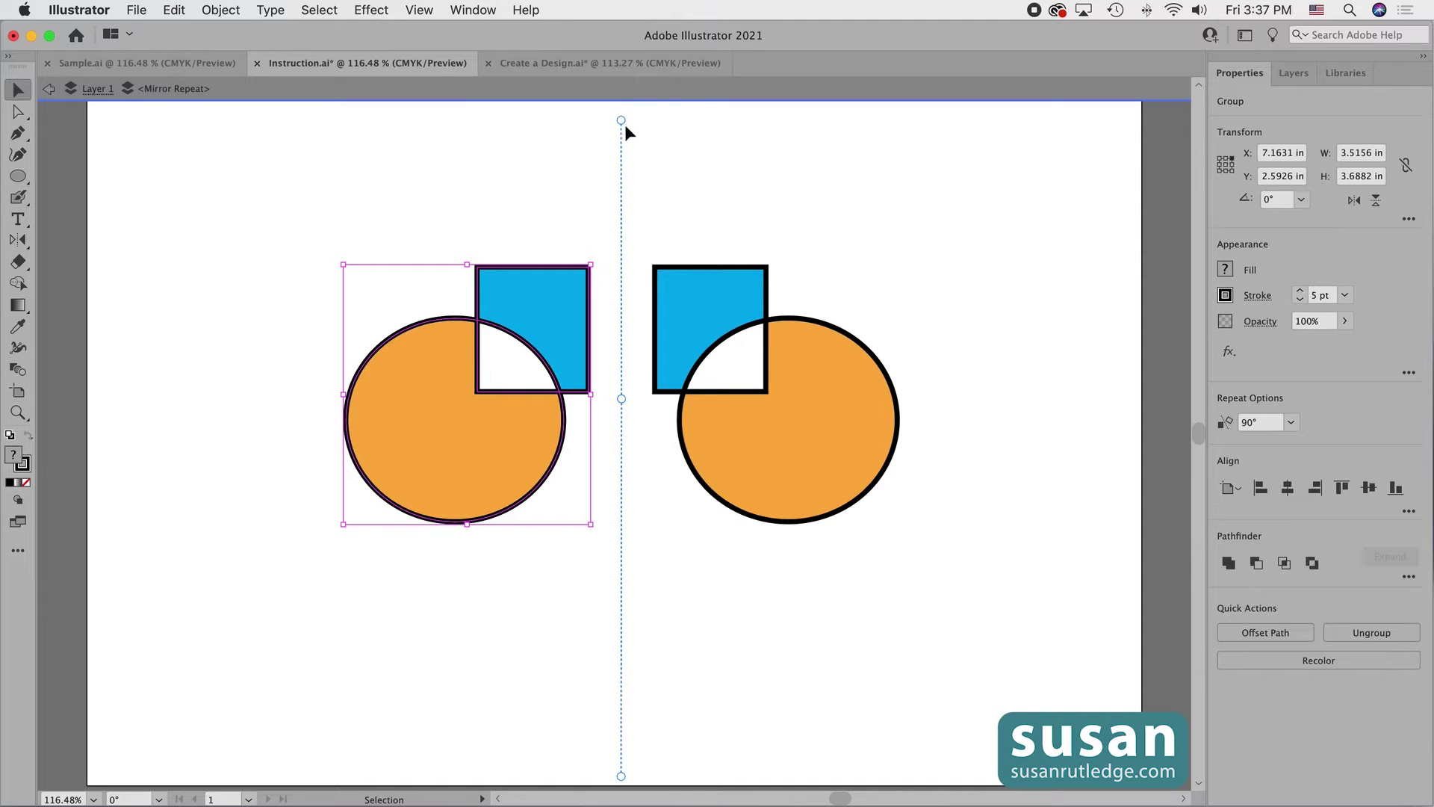
drag(622, 119, 516, 220)
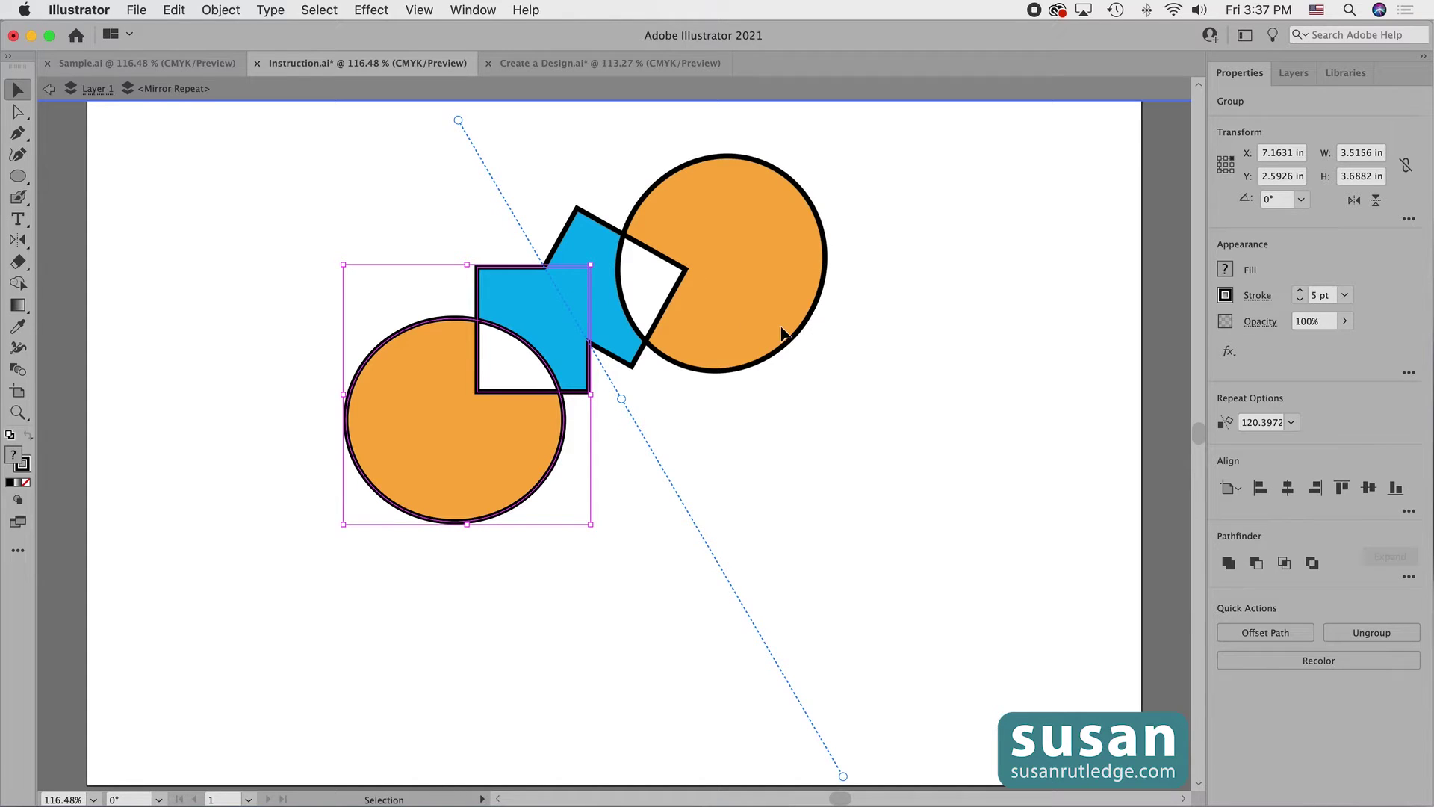
click(531, 543)
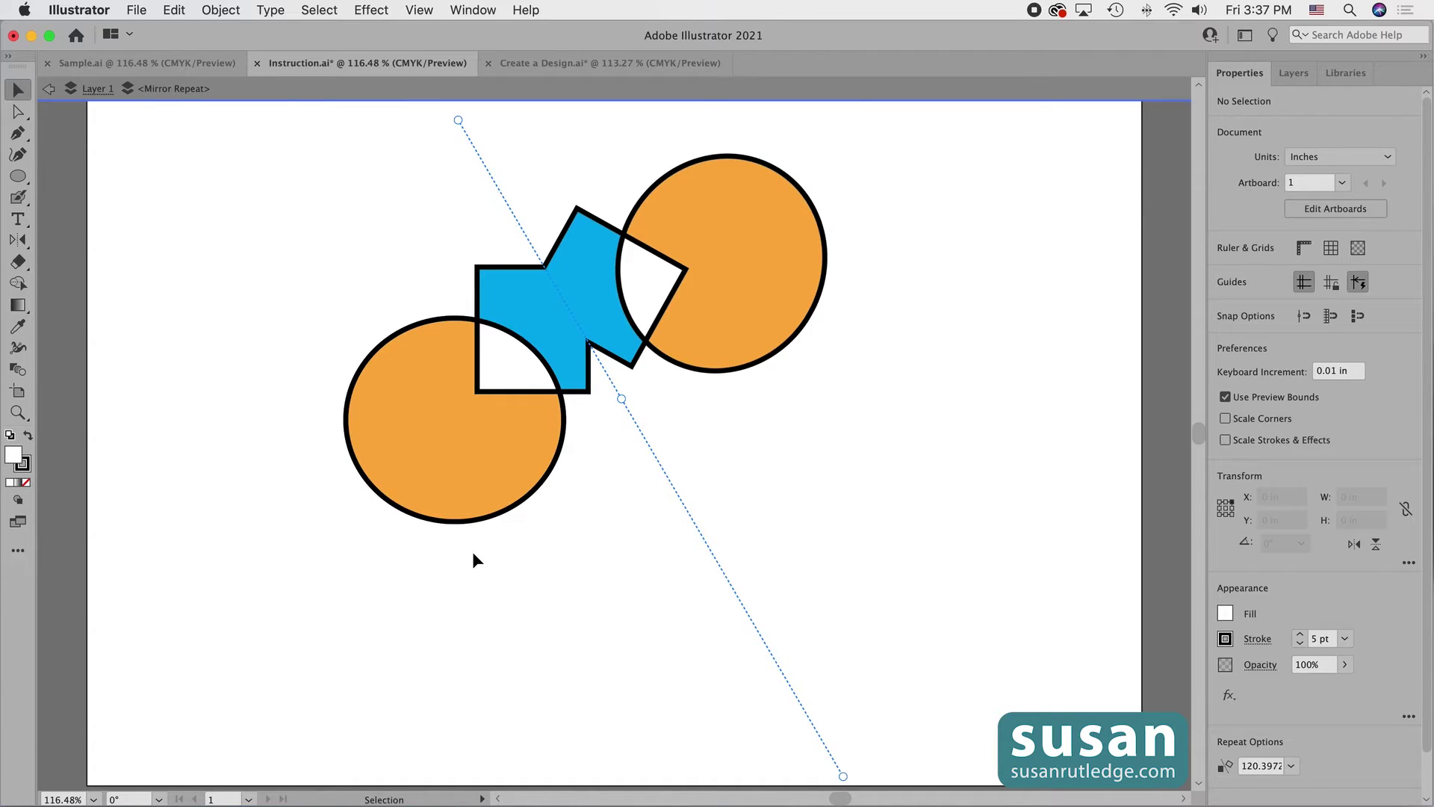
key(super)
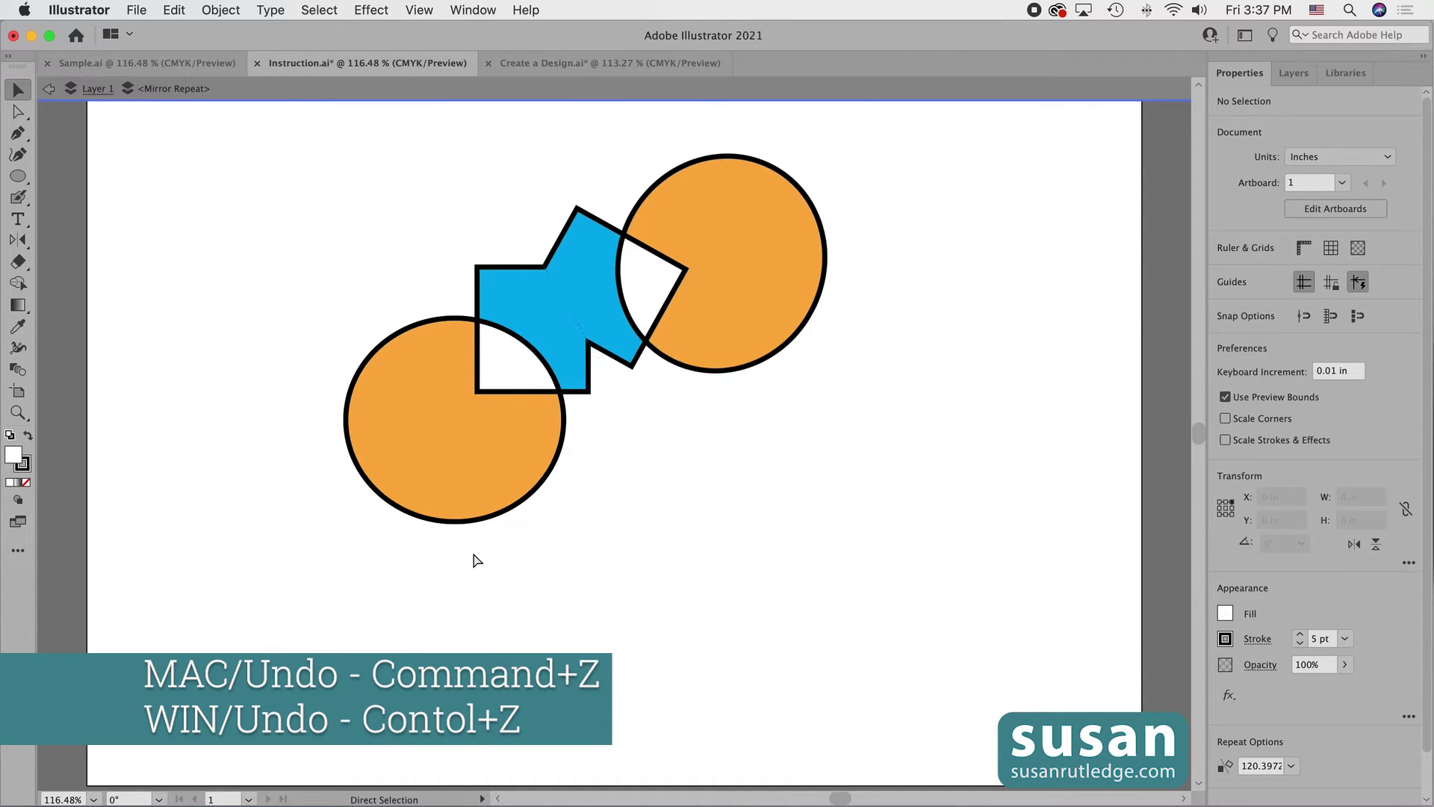
Undo the diagonal tilt, try other mirror axis positions, and reach the axis angle setting
key(super+z)
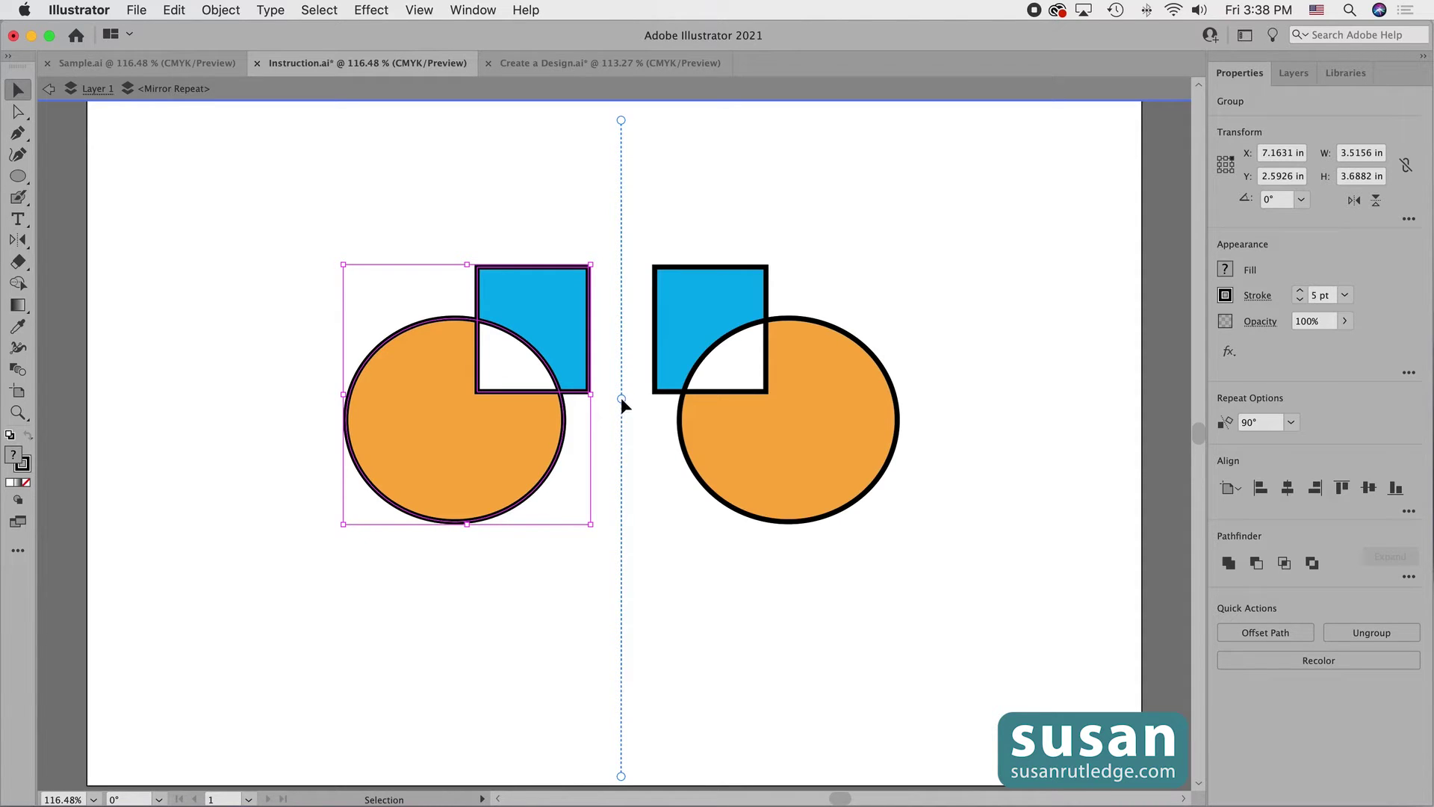
drag(621, 398, 619, 600)
drag(619, 774, 595, 750)
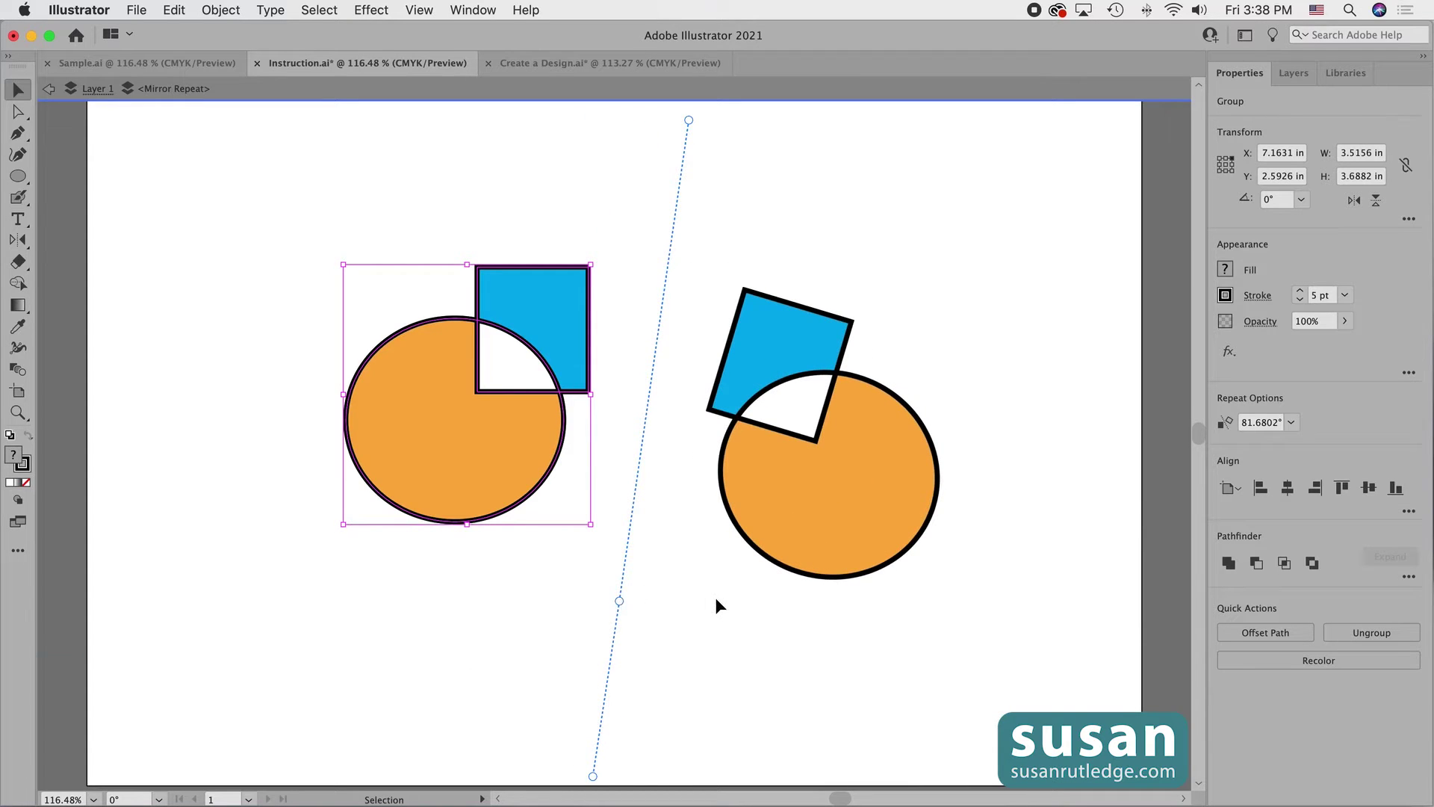
key(super+z)
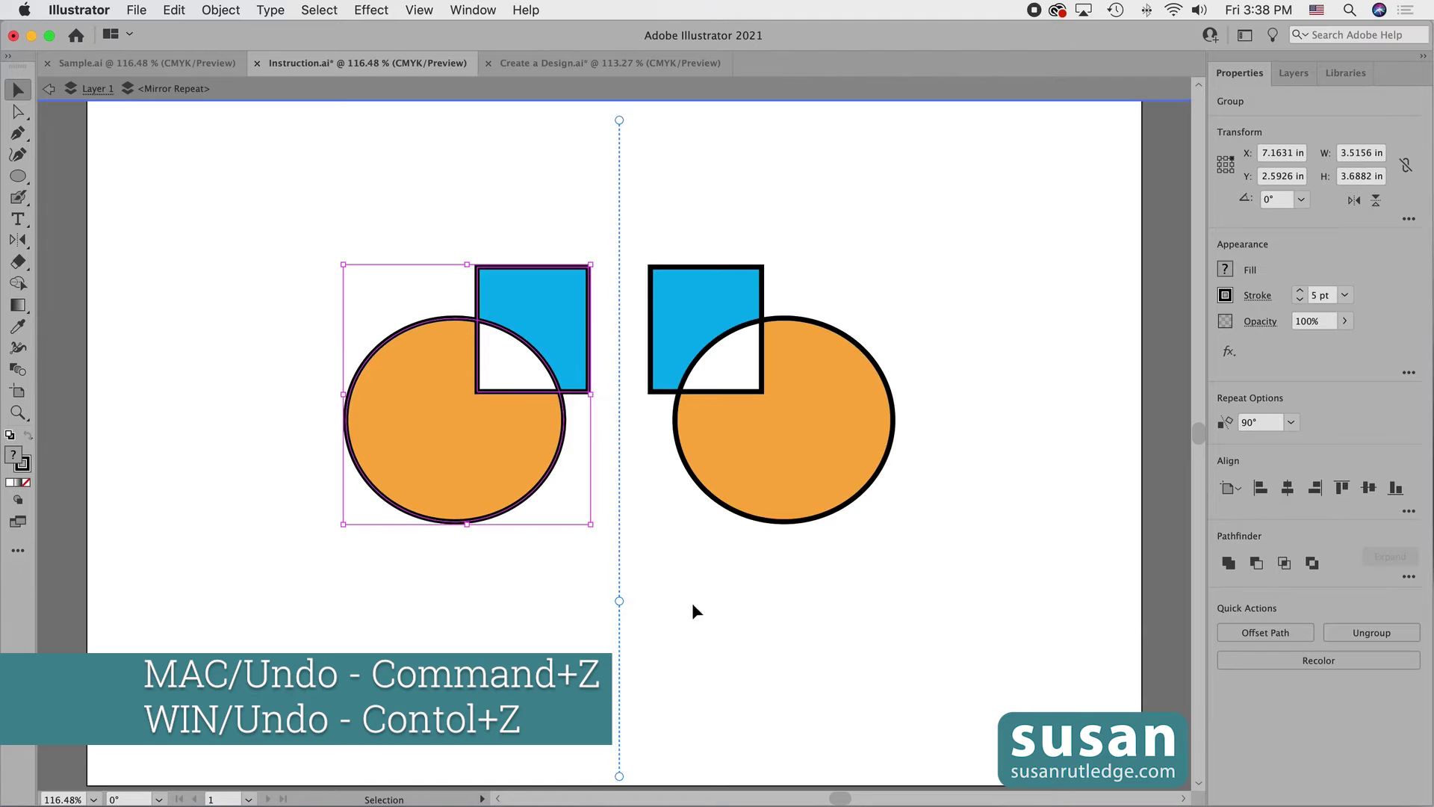
drag(618, 599, 620, 184)
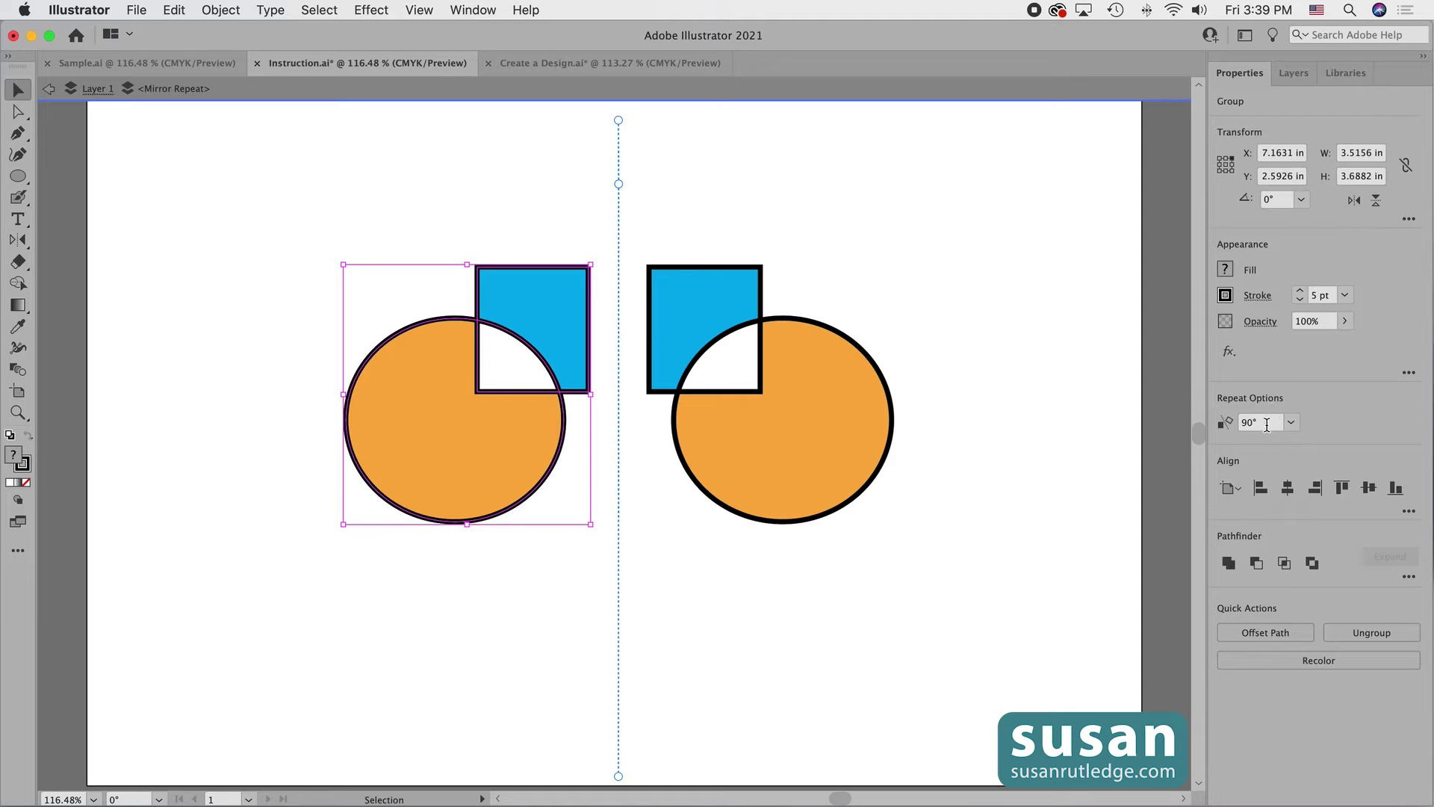
click(1230, 421)
Try a 45° mirror axis angle, then undo it back to the vertical axis
text(45)
key(Return)
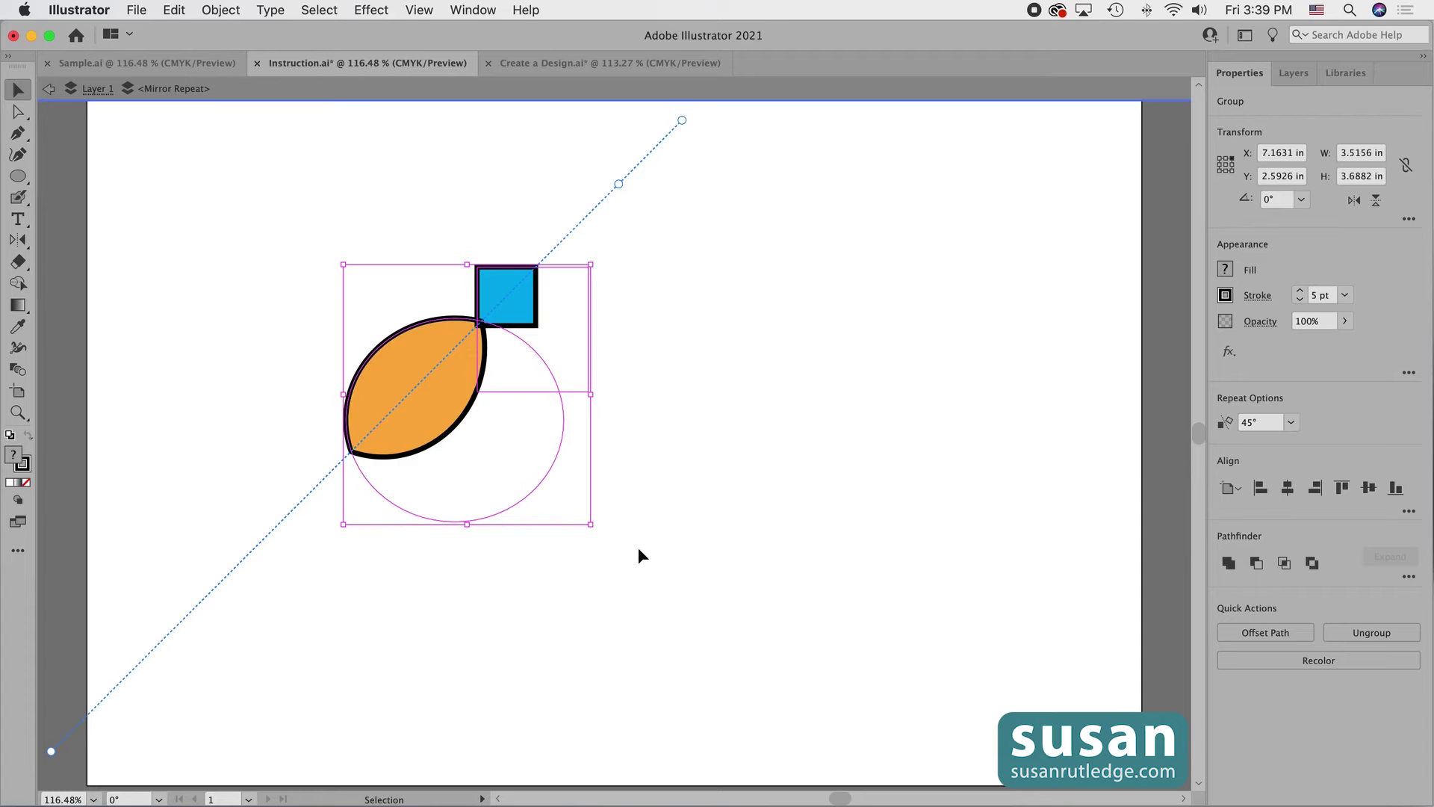
click(716, 333)
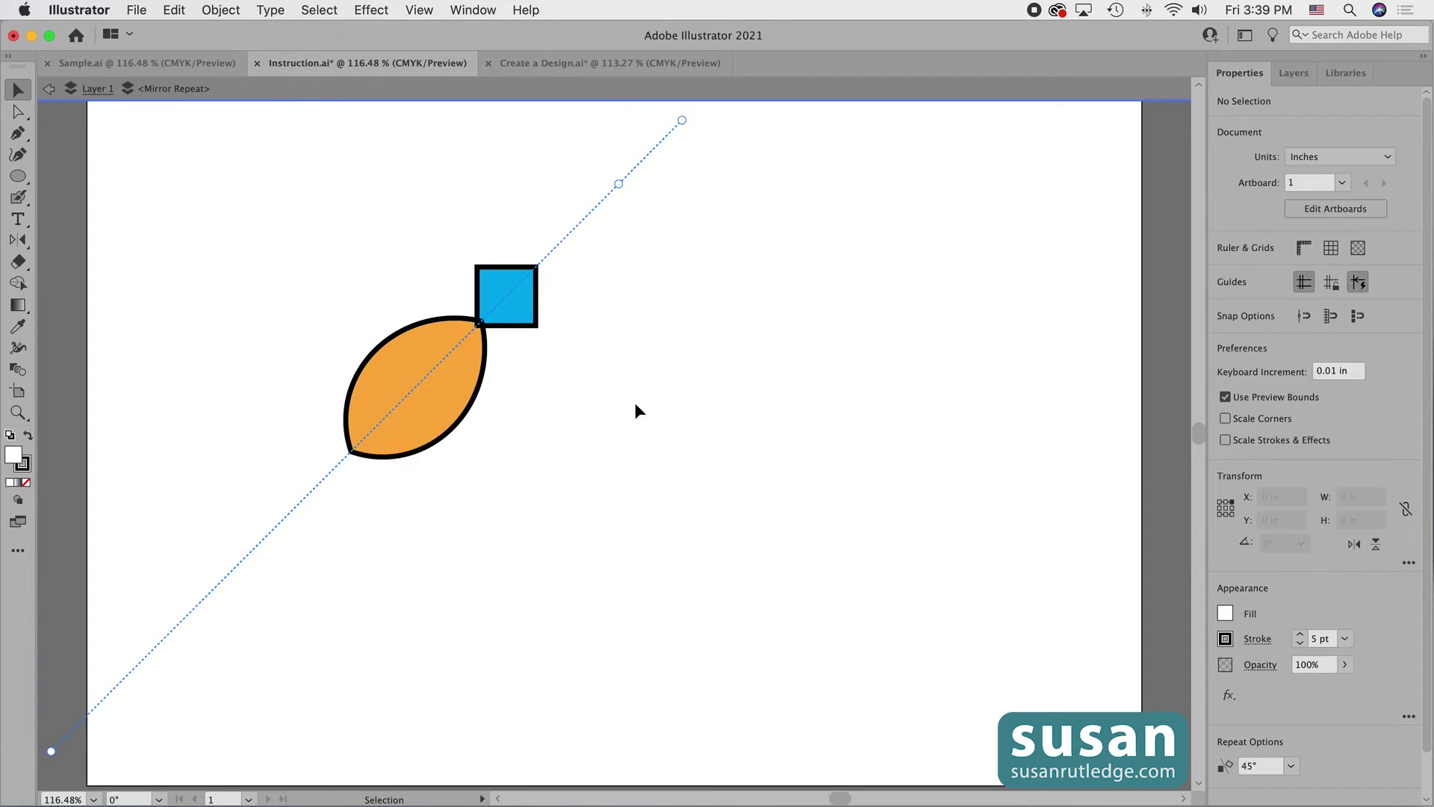
key(super+z)
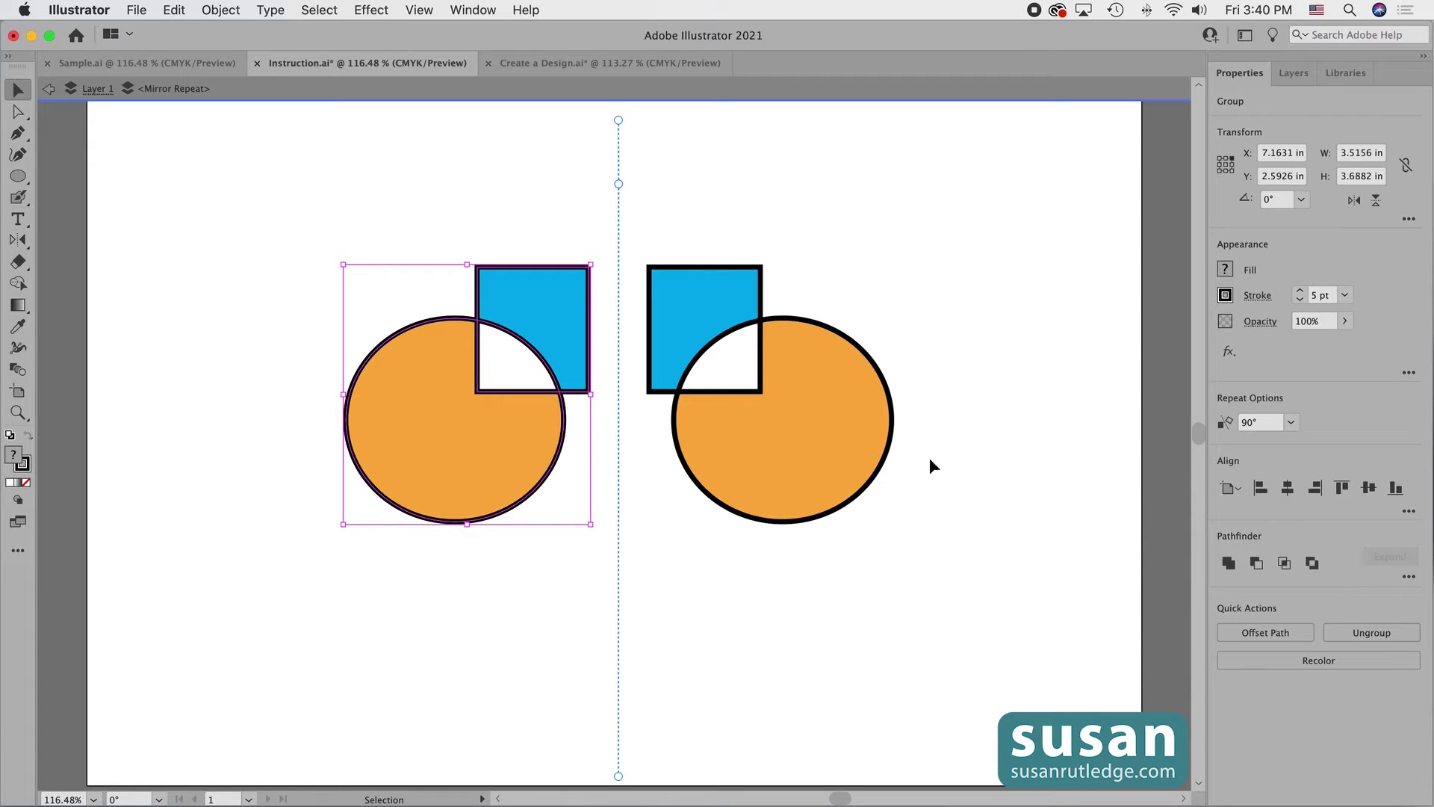
double_click(1263, 422)
Set the mirror axis angle to 180° and move the group and axis down so the copy shows
text(180)
key(Return)
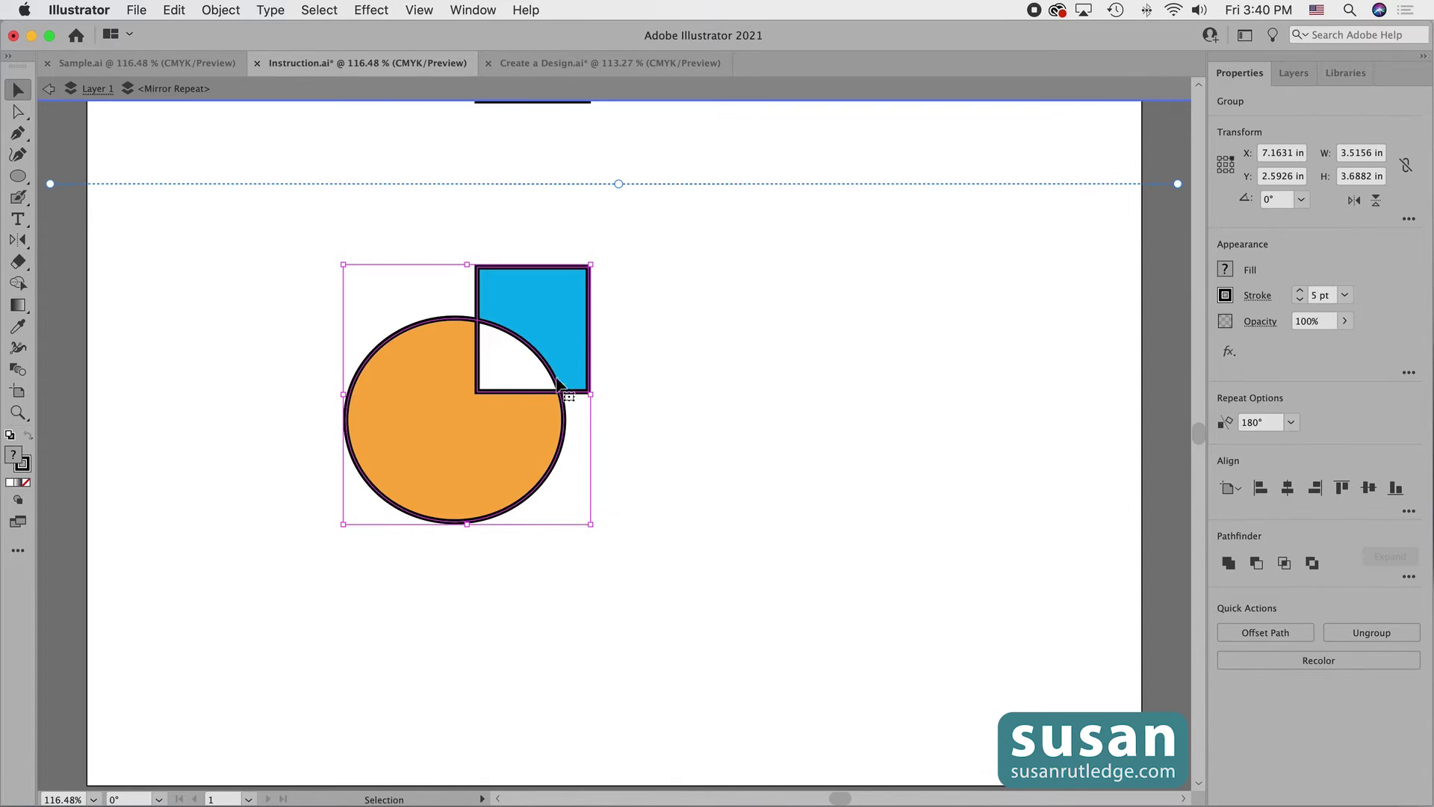
drag(545, 373, 541, 561)
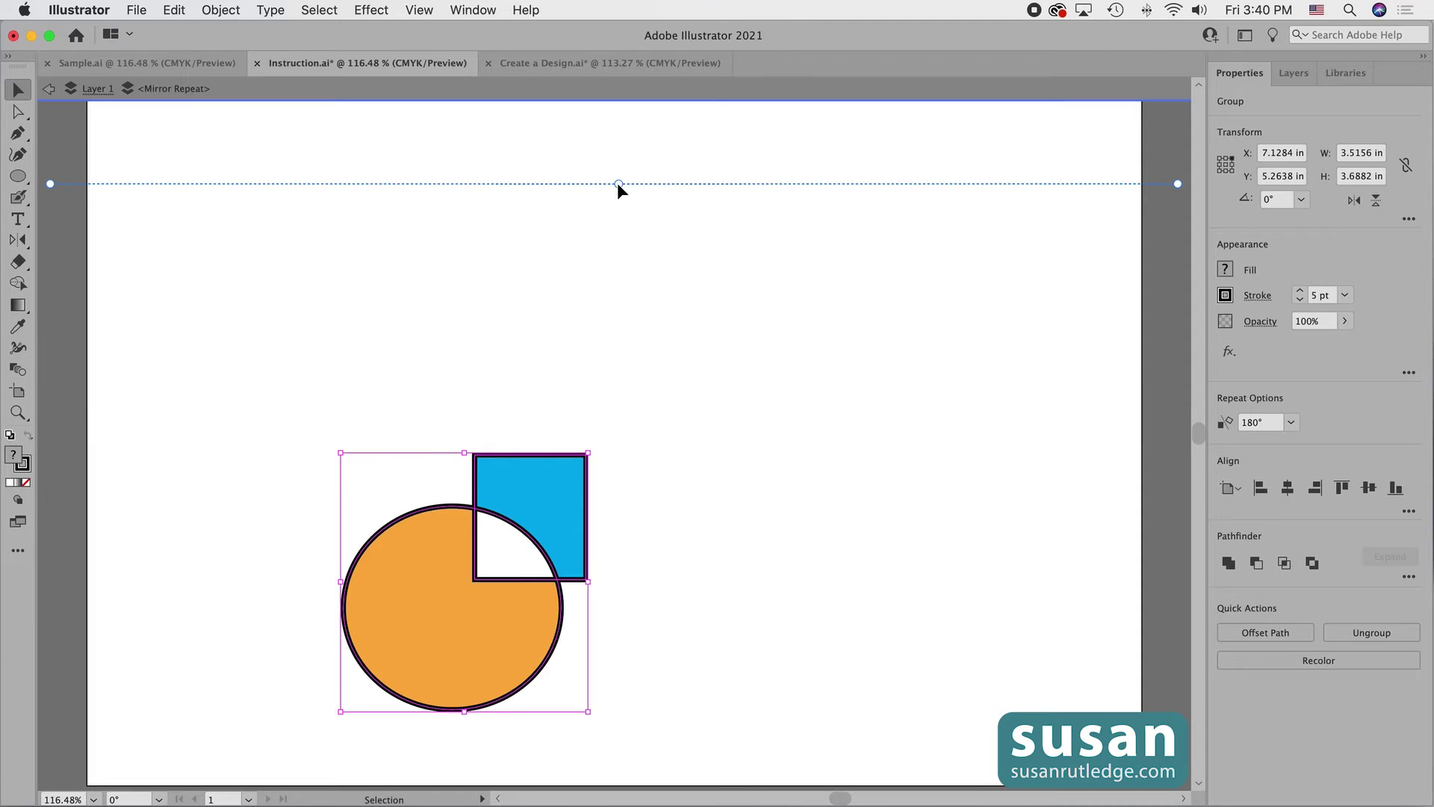
drag(617, 182, 607, 431)
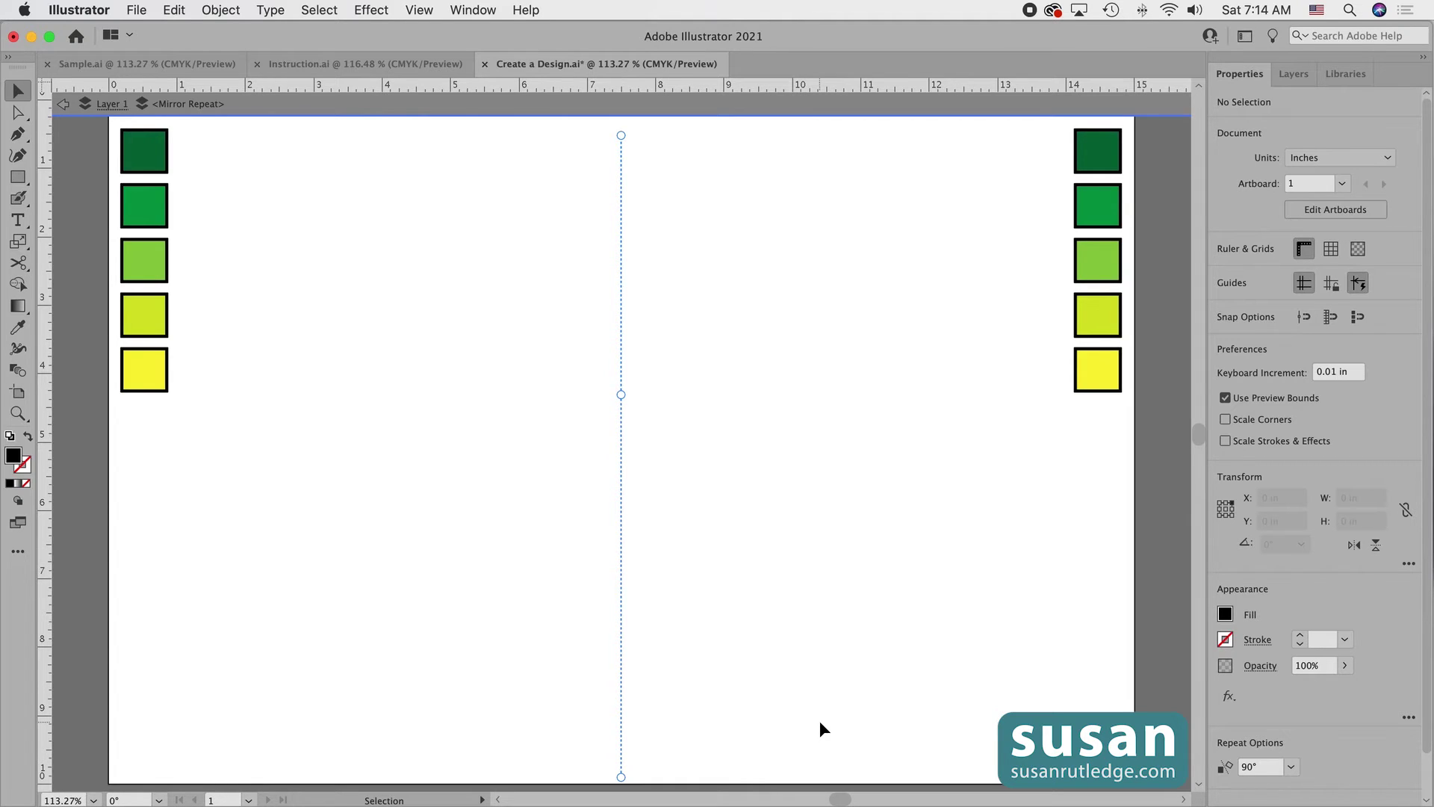
Zoom out to show the whole Create a Design page at 100%
key(super)
key(super+minus)
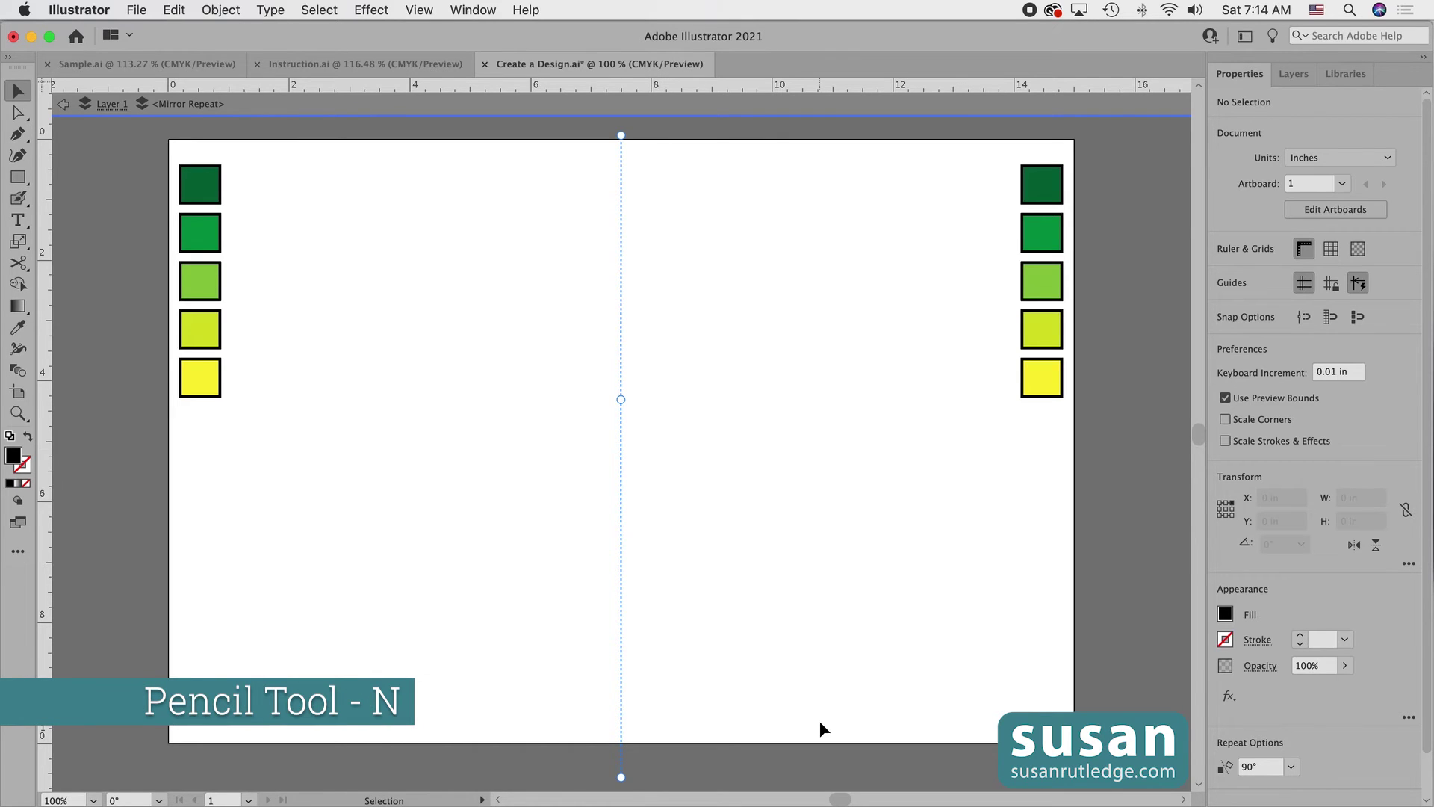
Take the Pencil tool with no fill and a 3 pt stroke
key(n)
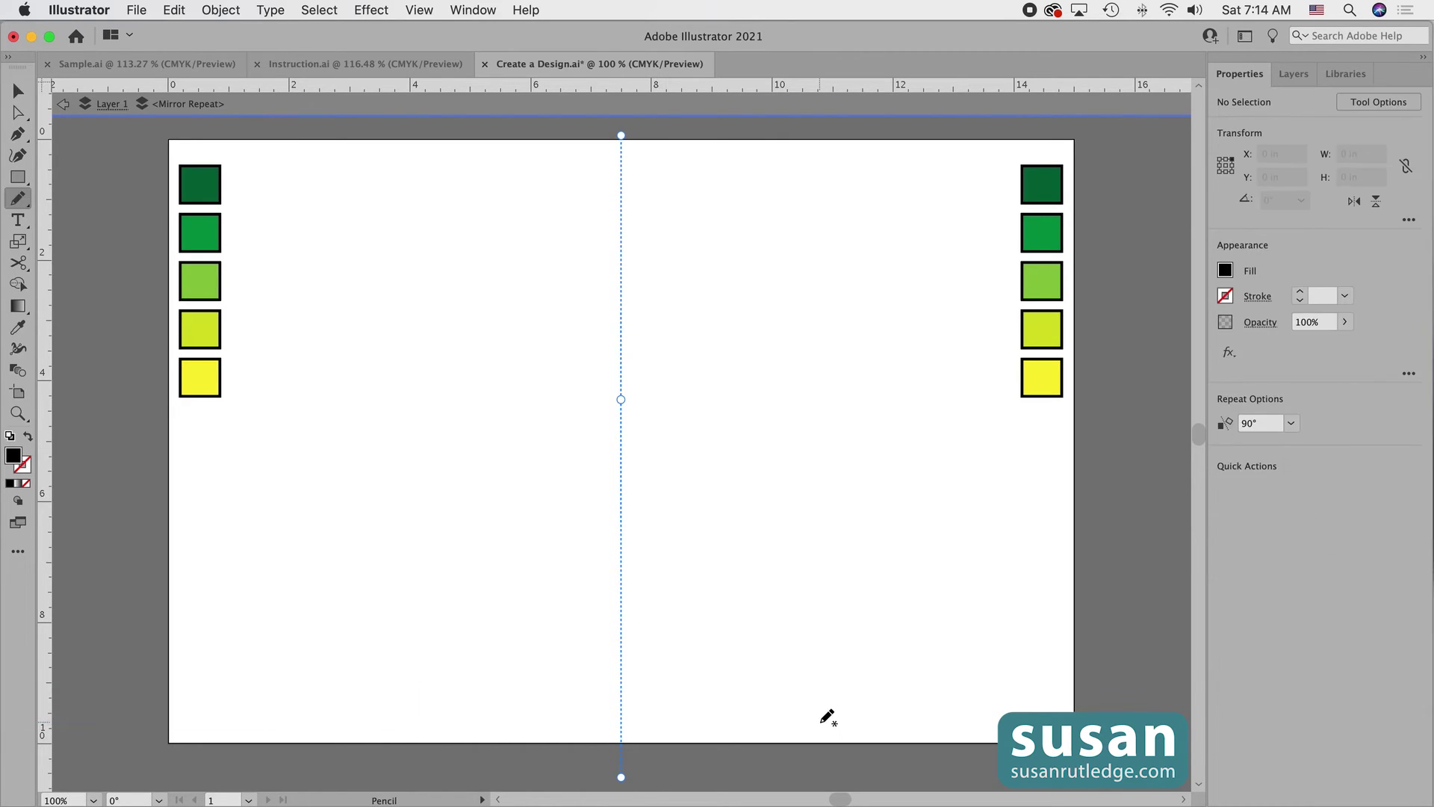
click(1225, 270)
click(1006, 341)
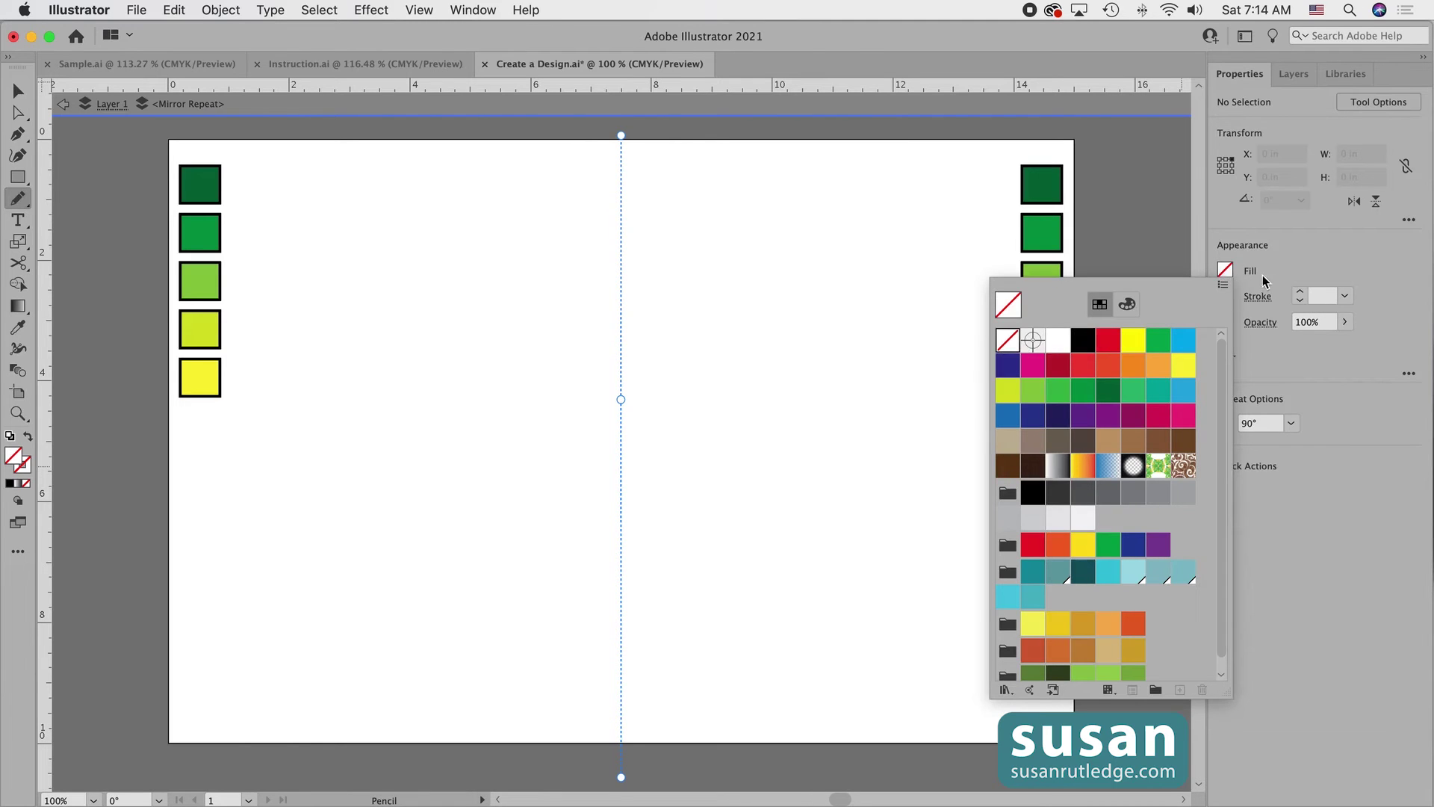
click(1301, 293)
click(1301, 293)
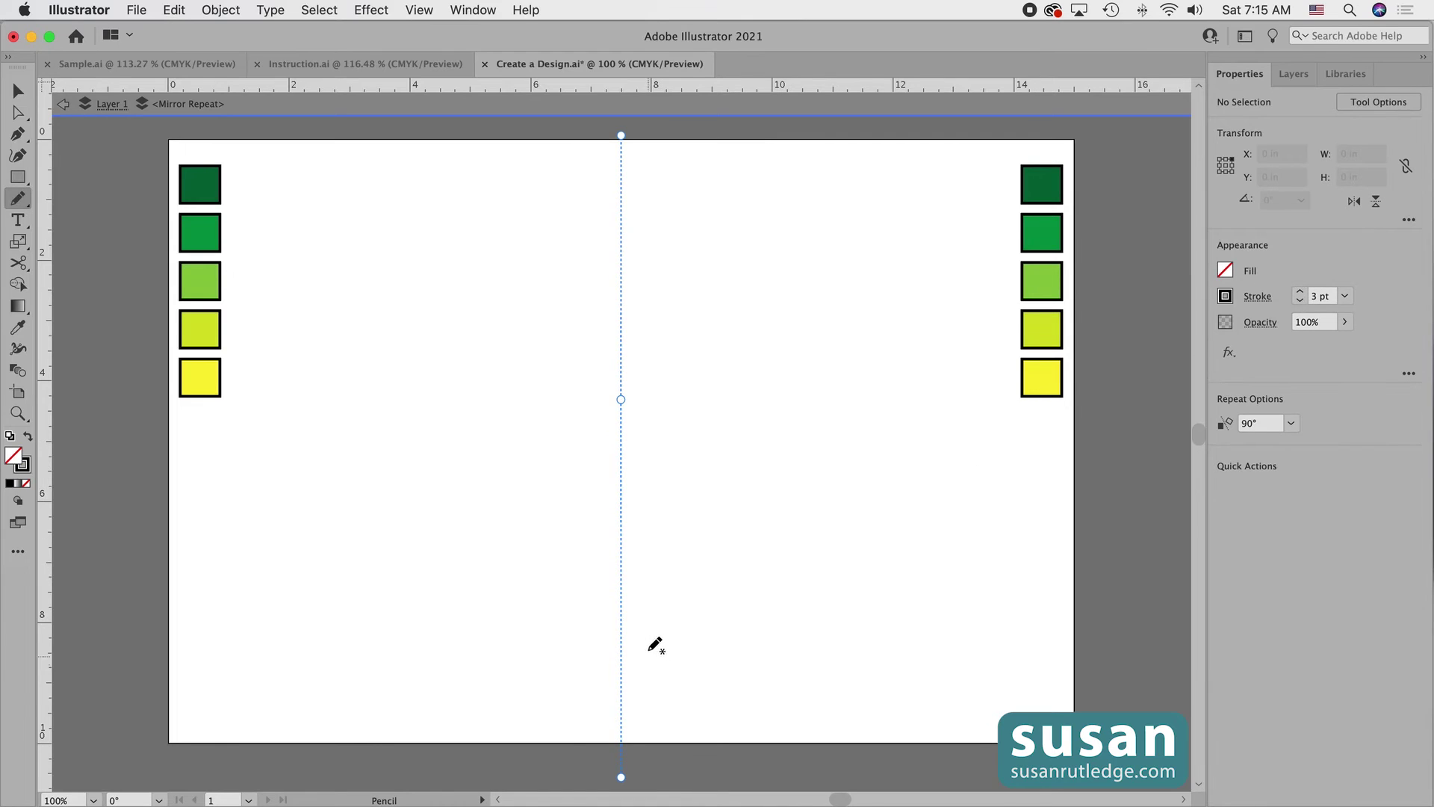
Draw nested petal outlines rising from the bottom of the mirror axis
mouse_move(652, 641)
mouse_down()
mouse_move(339, 517)
mouse_move(304, 329)
mouse_move(537, 228)
mouse_move(628, 156)
mouse_move(628, 630)
mouse_move(363, 488)
mouse_move(365, 351)
mouse_move(560, 280)
mouse_move(621, 222)
mouse_up()
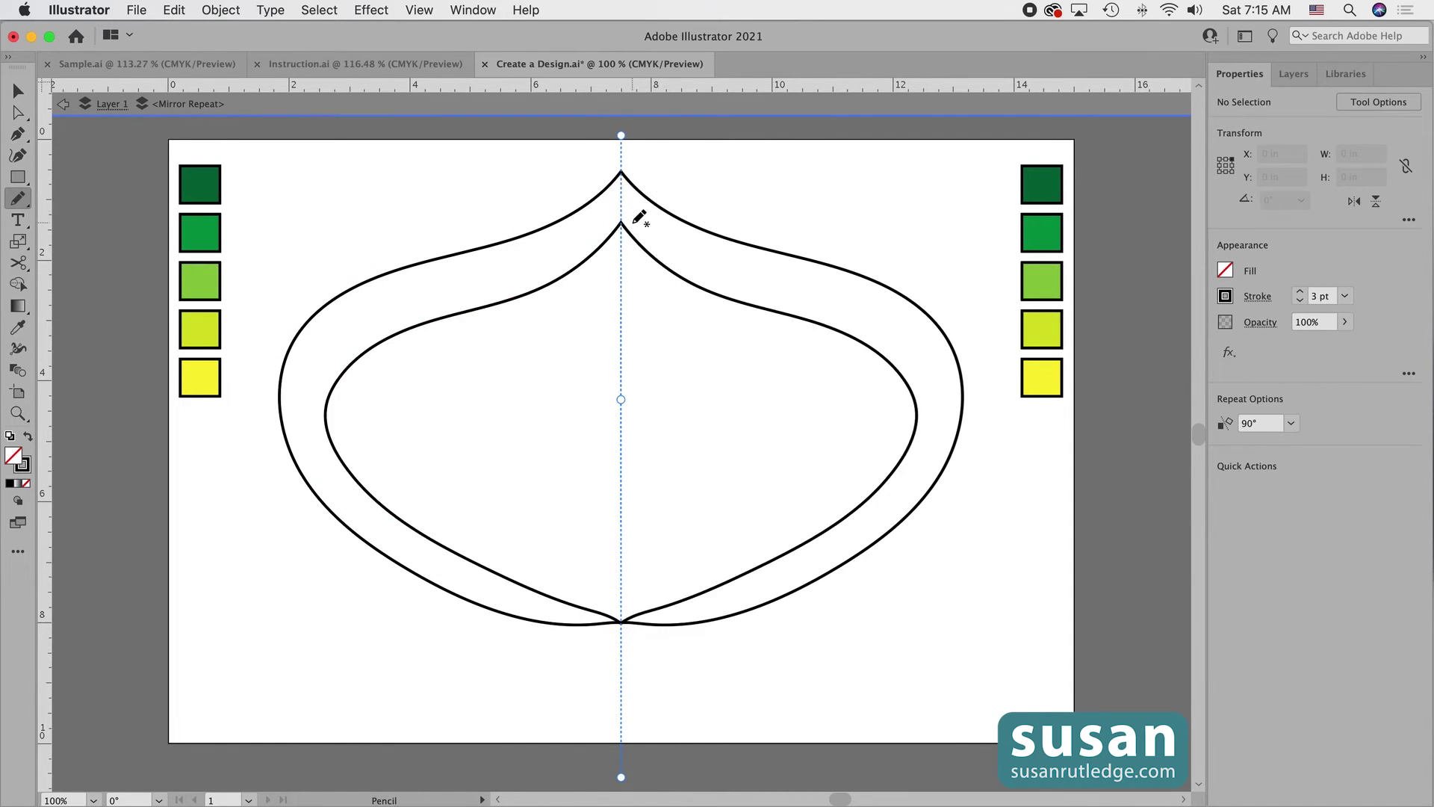
mouse_move(627, 636)
mouse_down()
mouse_move(419, 468)
mouse_move(439, 365)
mouse_move(621, 321)
mouse_up()
mouse_move(628, 635)
mouse_down()
mouse_move(478, 439)
mouse_move(621, 335)
mouse_up()
mouse_move(644, 699)
mouse_down()
mouse_move(594, 473)
mouse_move(621, 418)
mouse_up()
Fill the outer three petals yellow, yellow-green and light green from the swatches
key(v)
click(361, 285)
key(i)
click(203, 375)
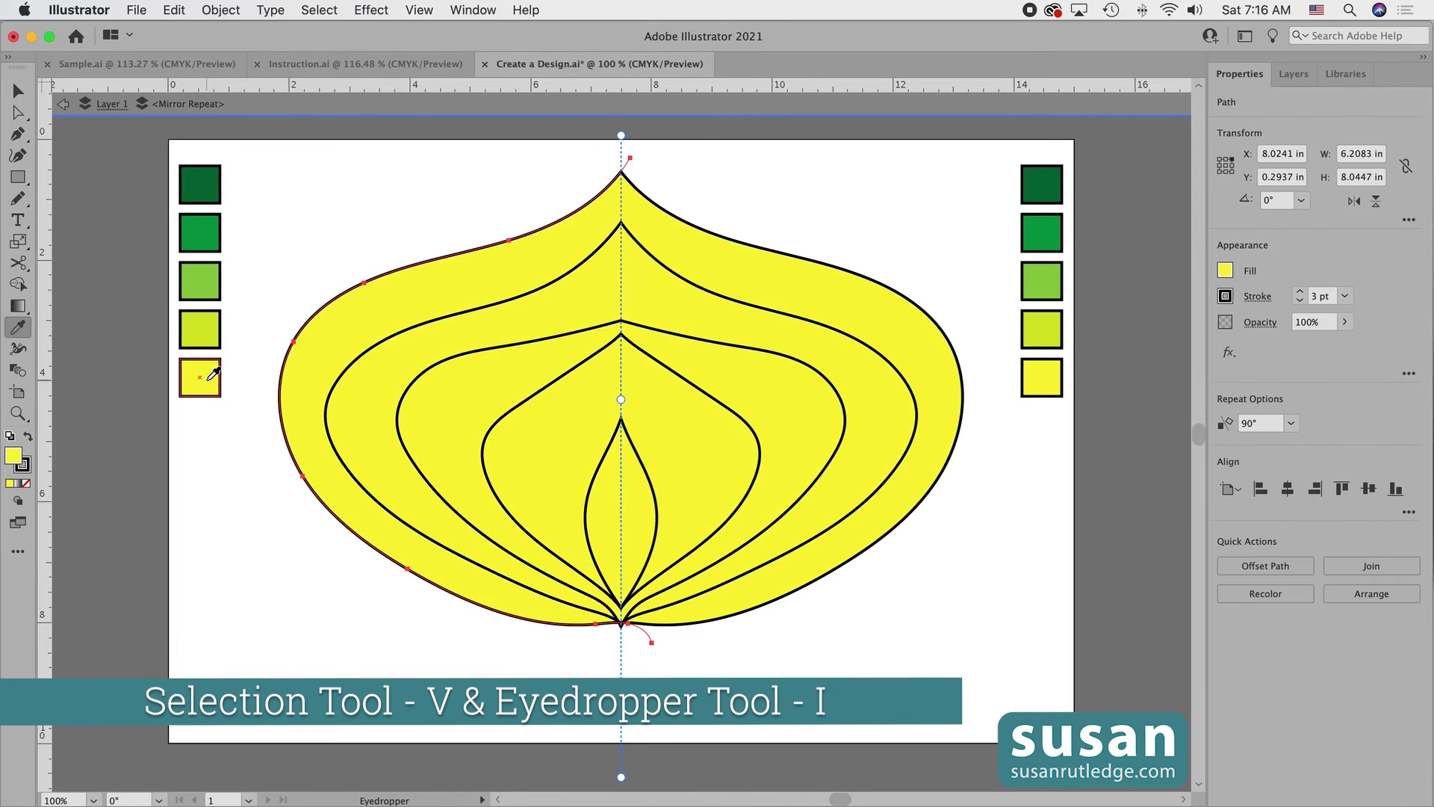
key(v)
click(357, 369)
key(i)
click(208, 327)
key(v)
click(458, 359)
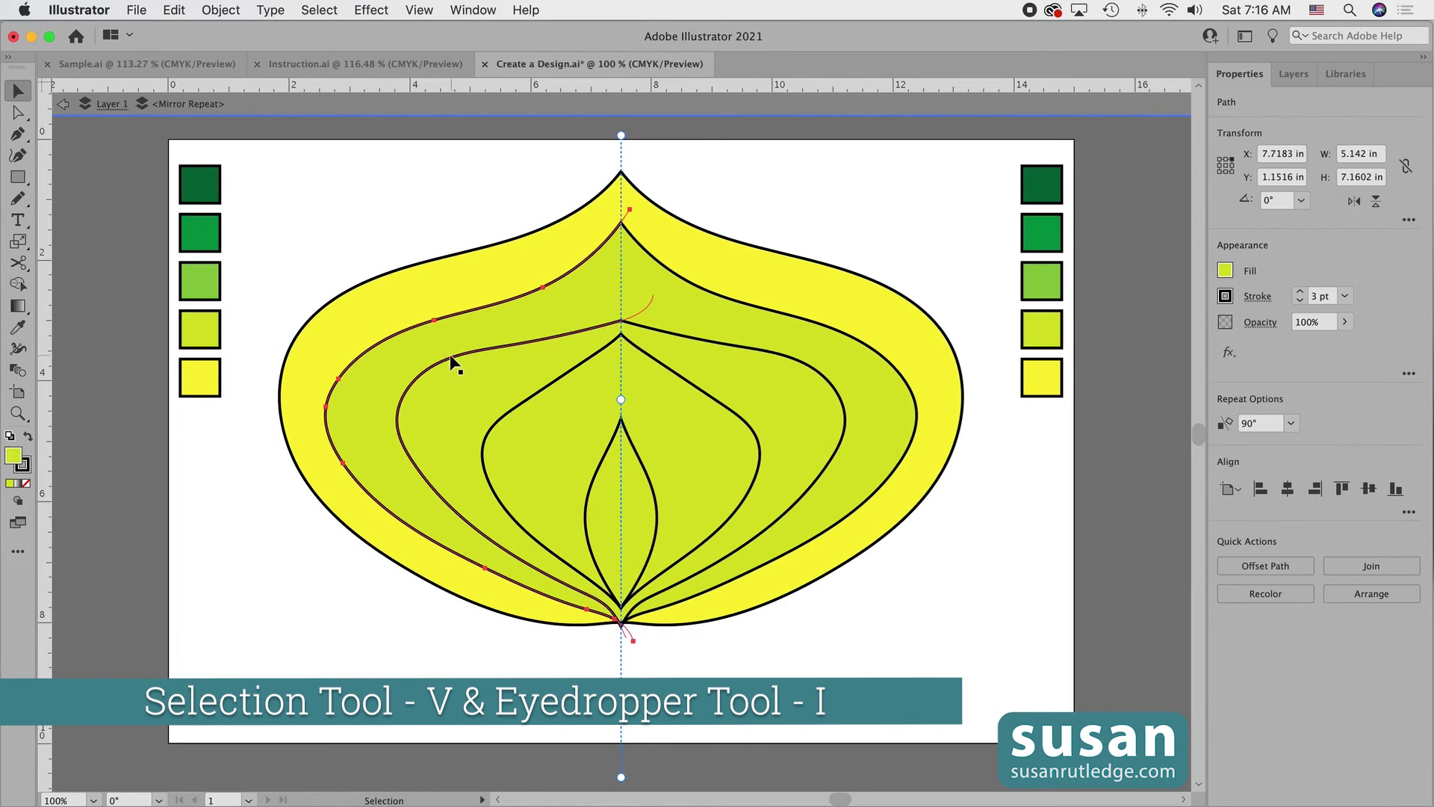
key(i)
click(213, 273)
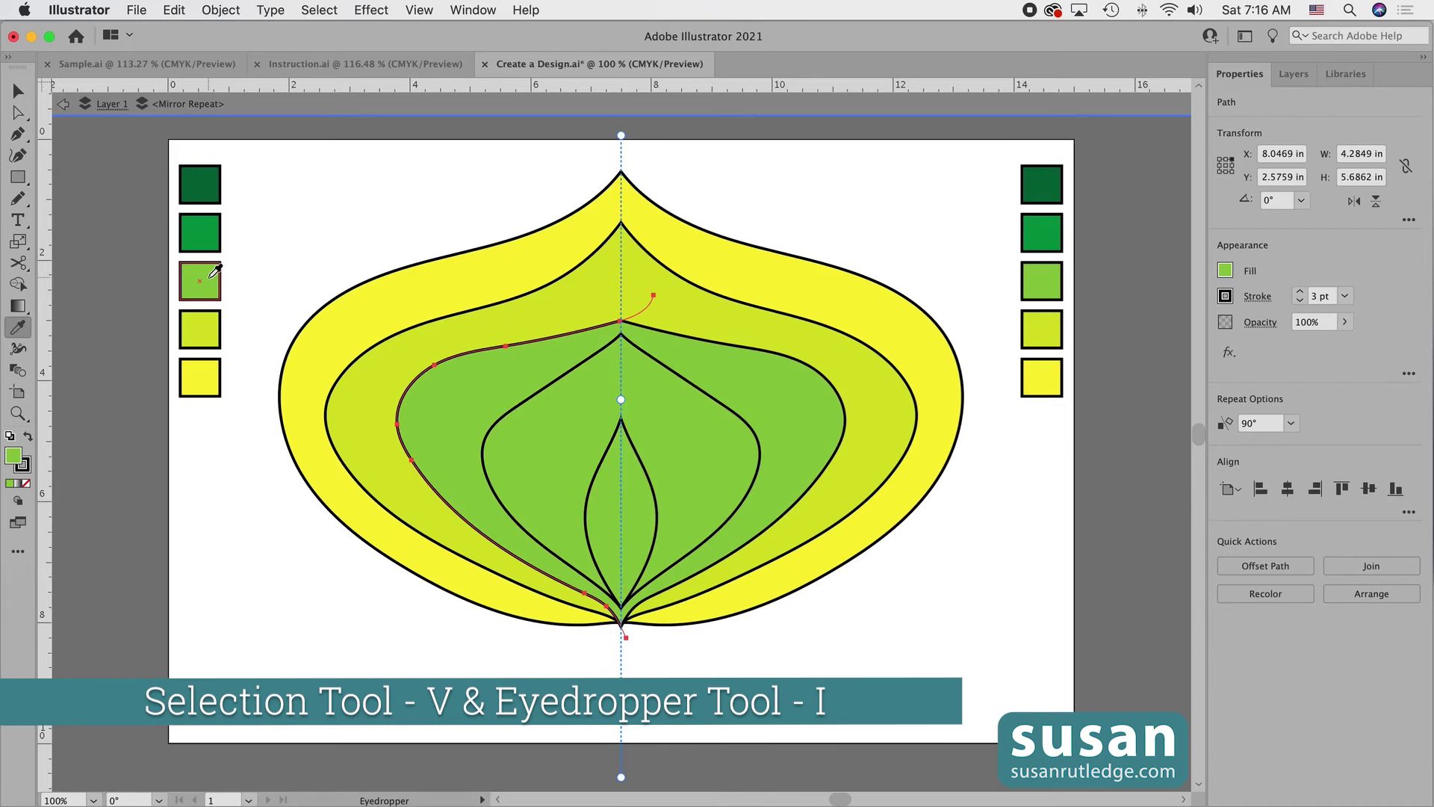
Fill the fourth petal mid-green and the inner leaf dark green, then deselect
key(v)
click(506, 416)
key(i)
click(204, 233)
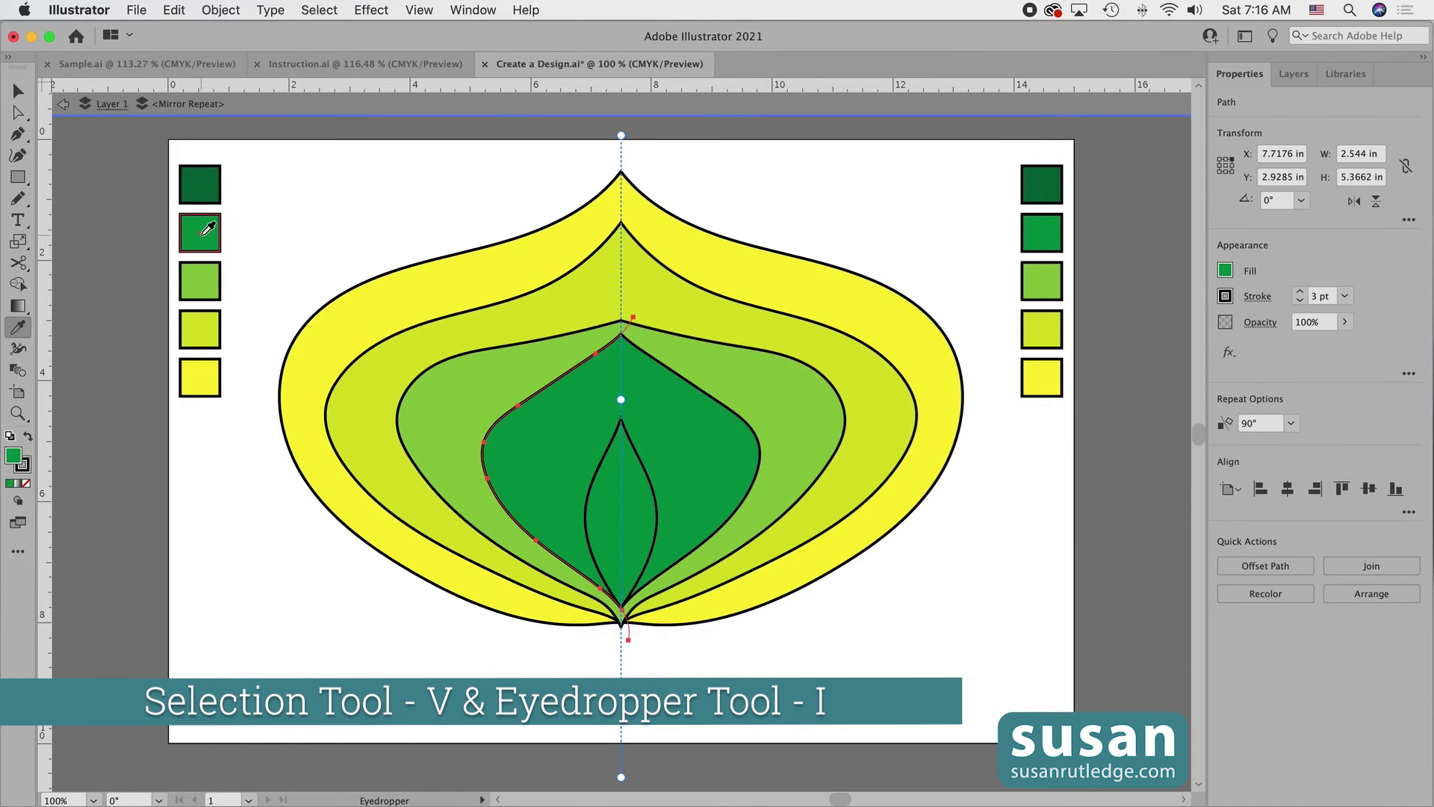
key(v)
click(606, 475)
key(i)
click(212, 187)
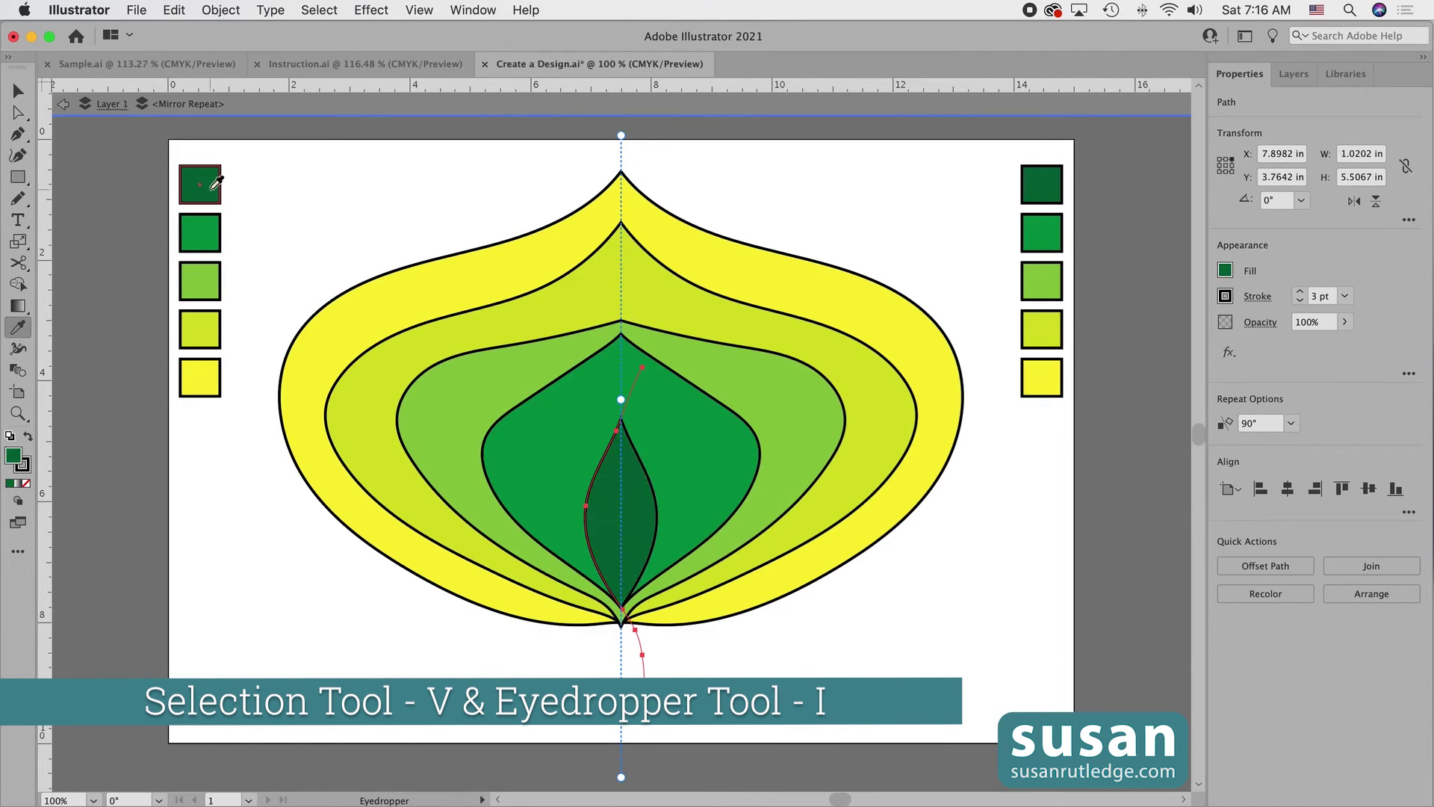
key(v)
key(super+shift+a)
Pencil-draw a wide lower petal pair and fill it dark green
key(n)
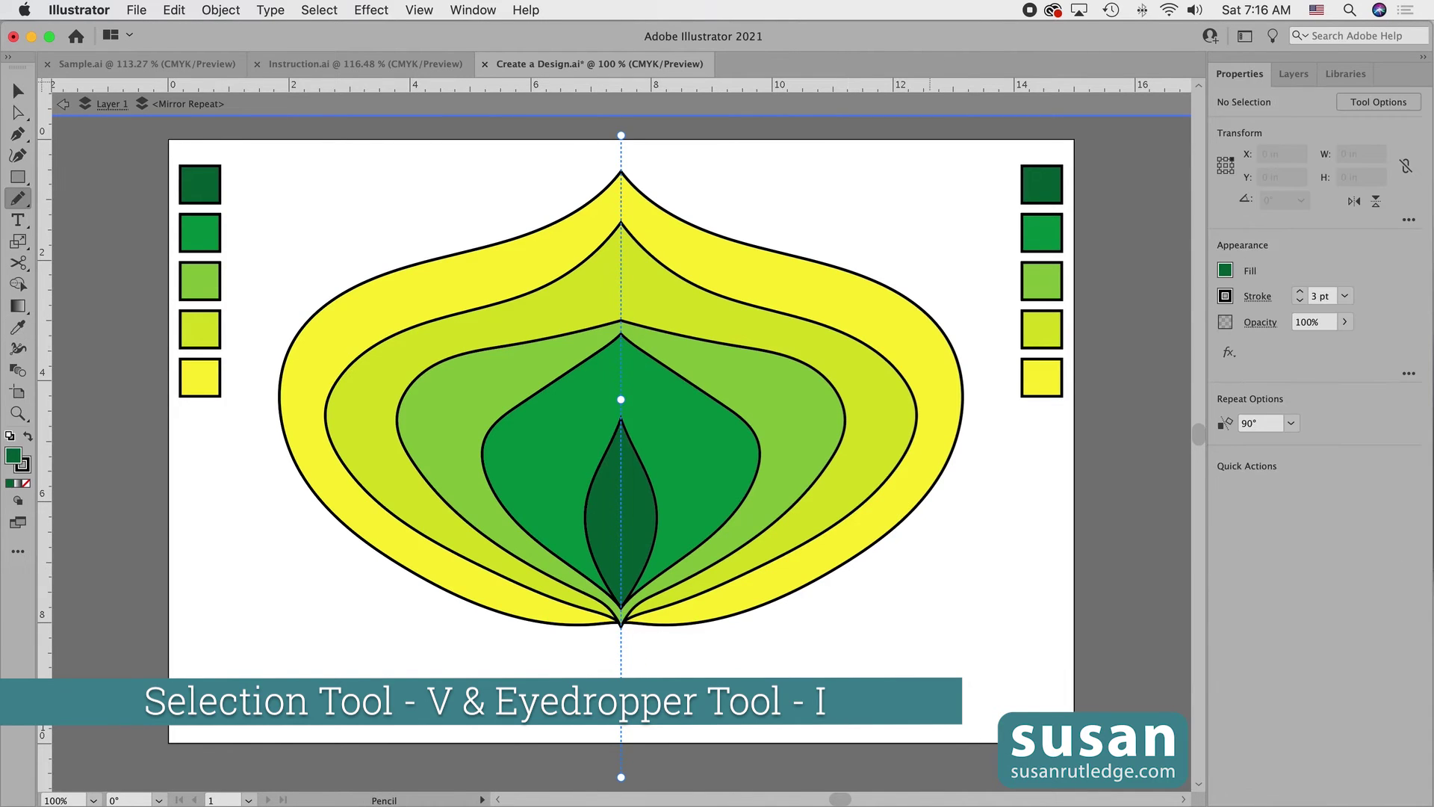
mouse_move(666, 640)
mouse_down()
mouse_move(459, 529)
mouse_move(230, 537)
mouse_move(266, 649)
mouse_move(418, 679)
mouse_move(642, 659)
mouse_up()
super+click(557, 583)
key(i)
click(204, 181)
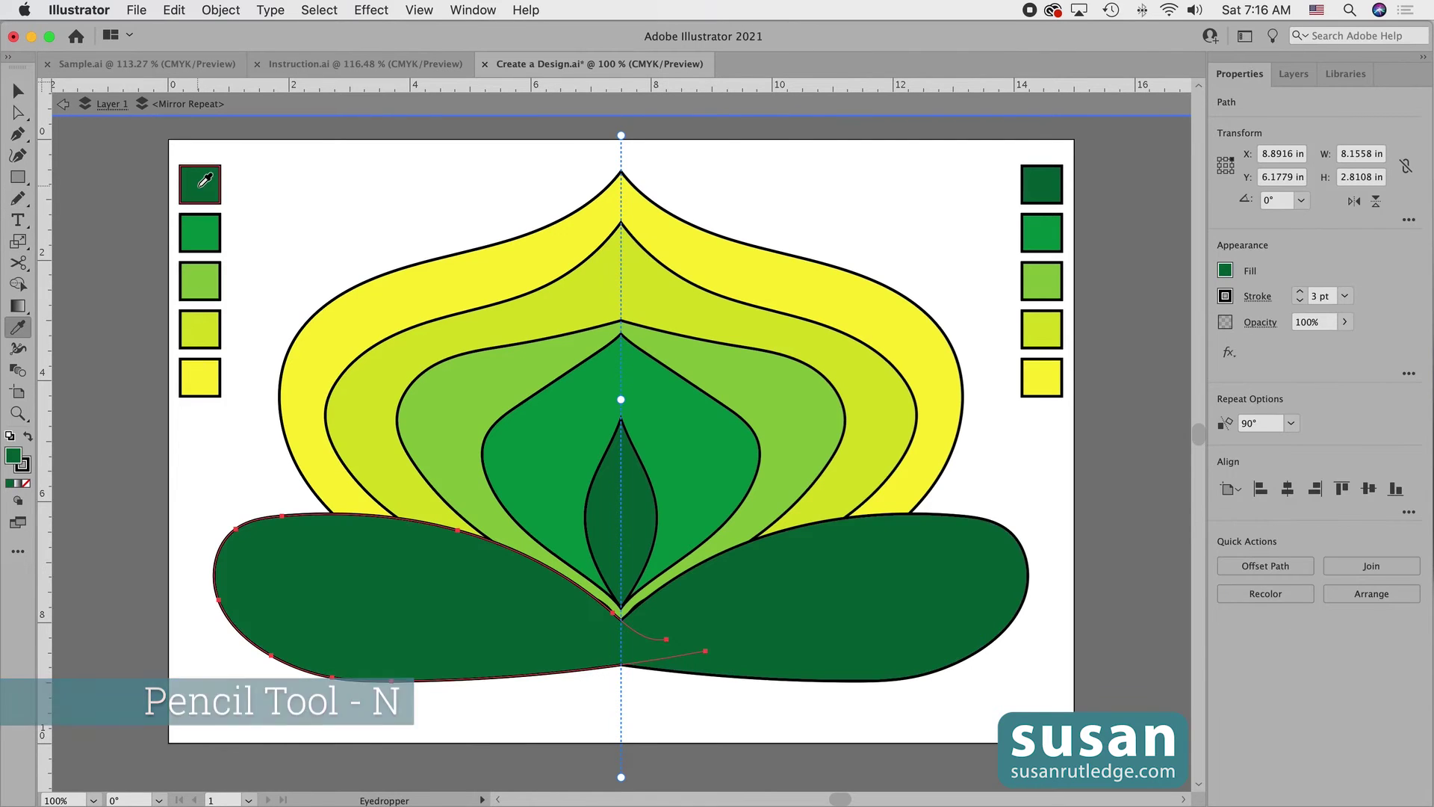
In Draw Inside mode, paint a 40 pt Blob Brush band along the lower petals' bottom
key(v)
click(18, 500)
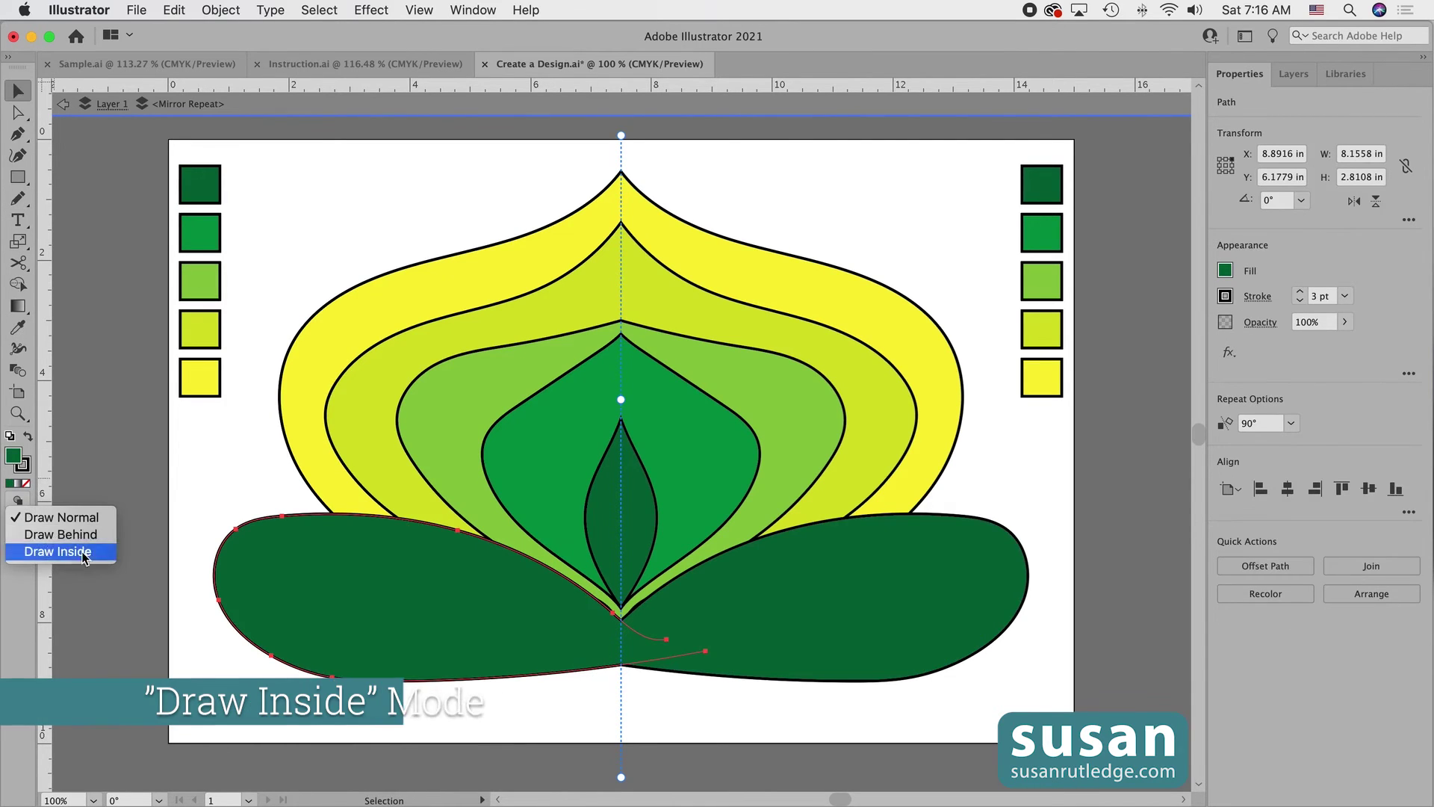
click(68, 552)
key(shift+b)
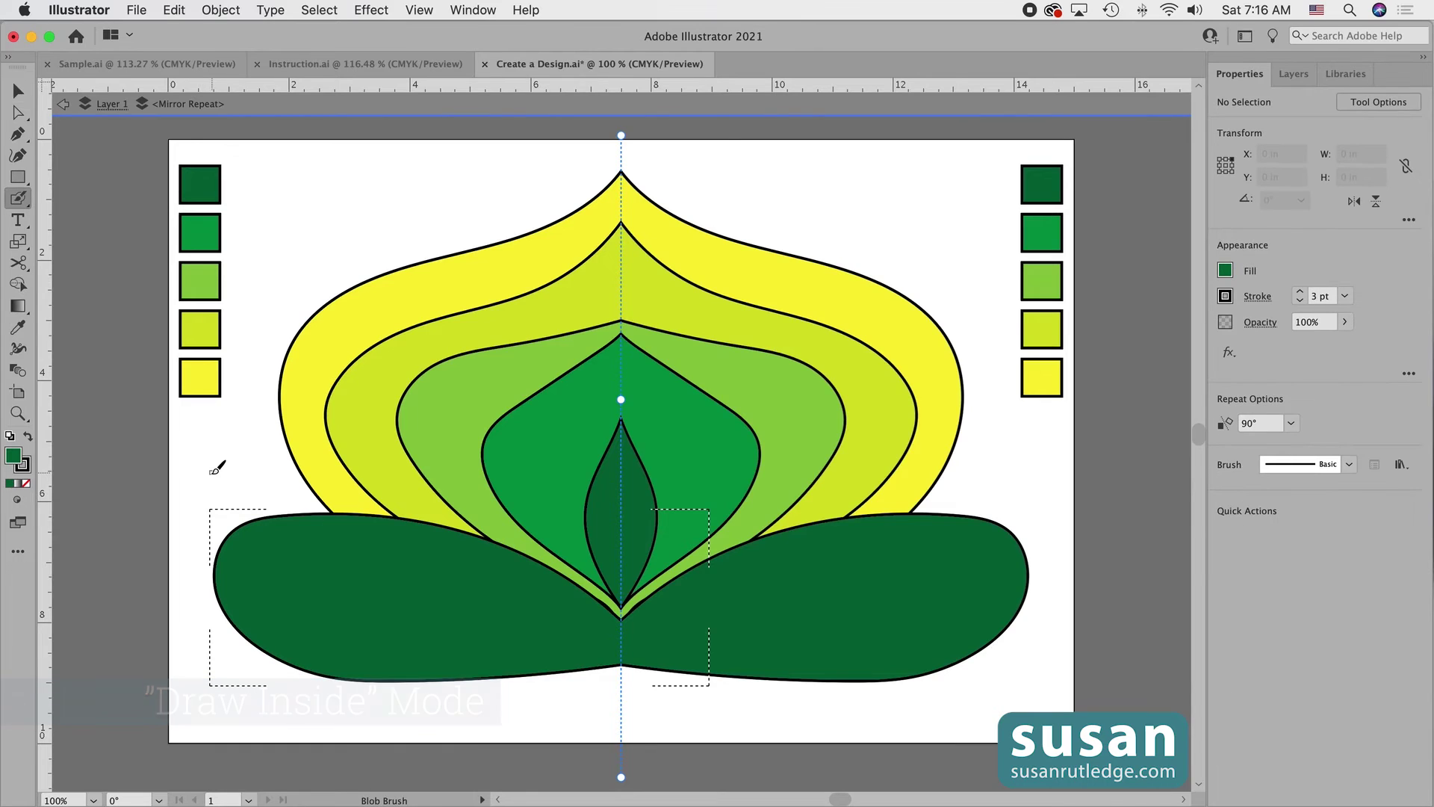
key(Return)
click(709, 552)
text(40)
key(Return)
mouse_move(641, 675)
mouse_down()
mouse_move(311, 664)
mouse_move(214, 631)
mouse_up()
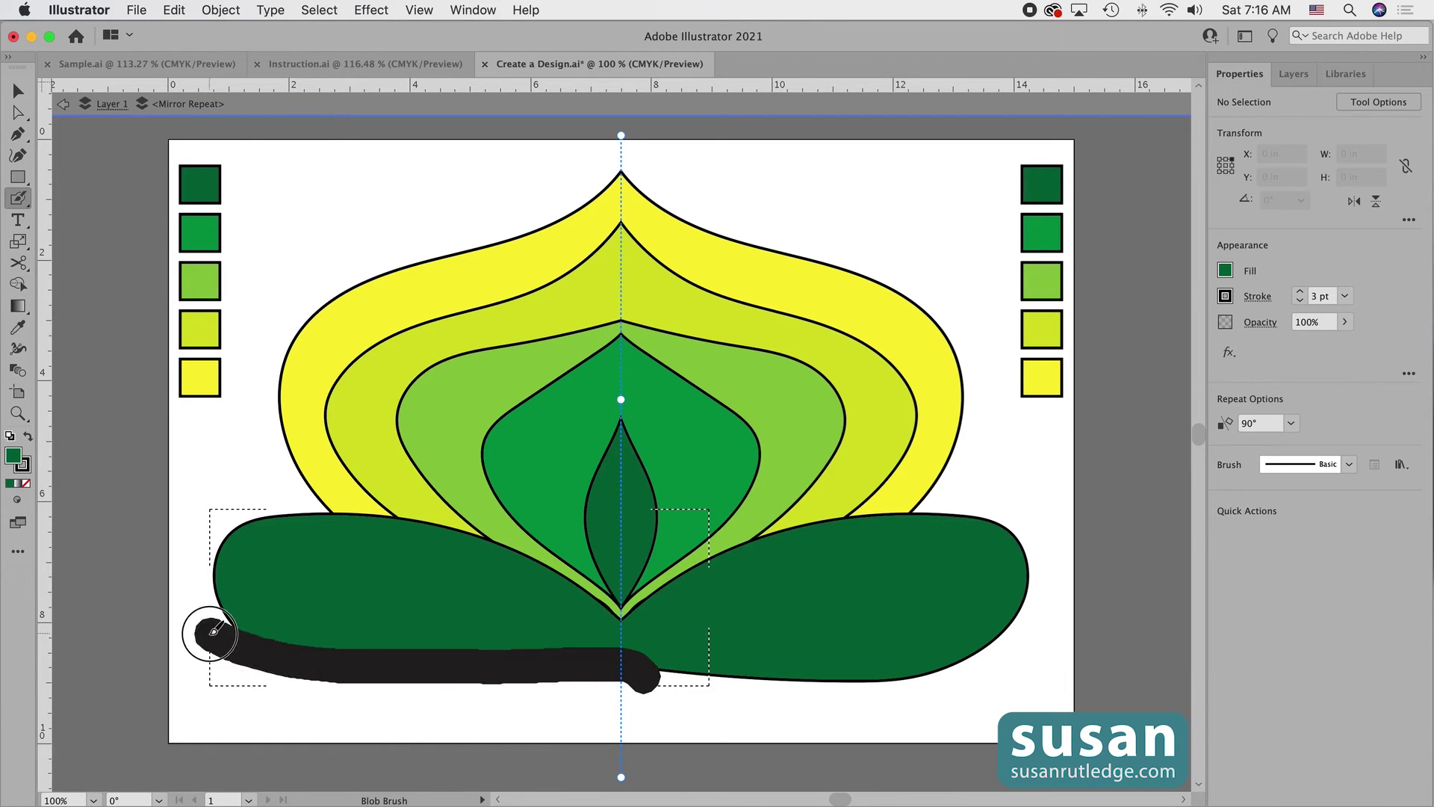
Color the painted band bright green and return to Draw Normal mode
key(a)
click(448, 672)
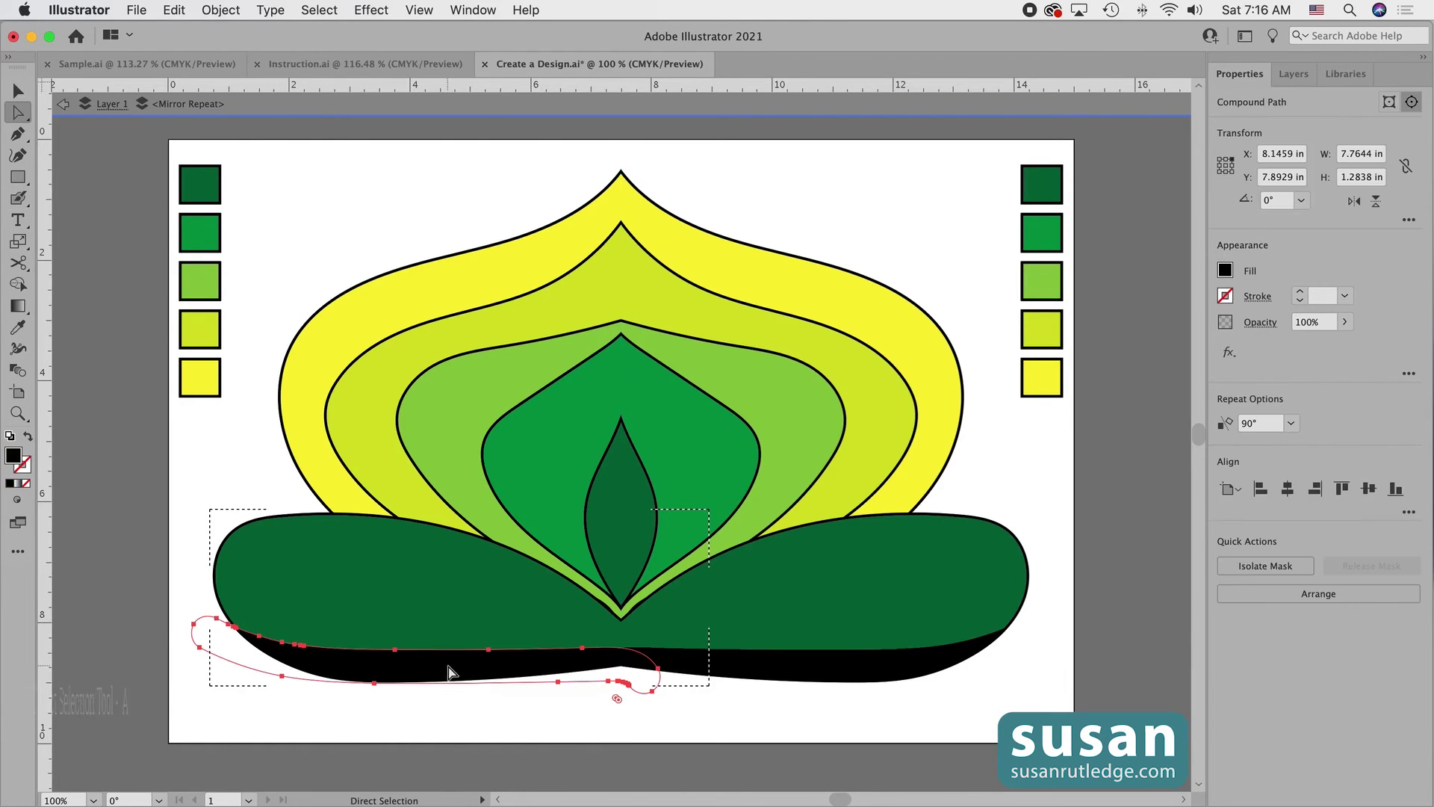
key(i)
click(203, 237)
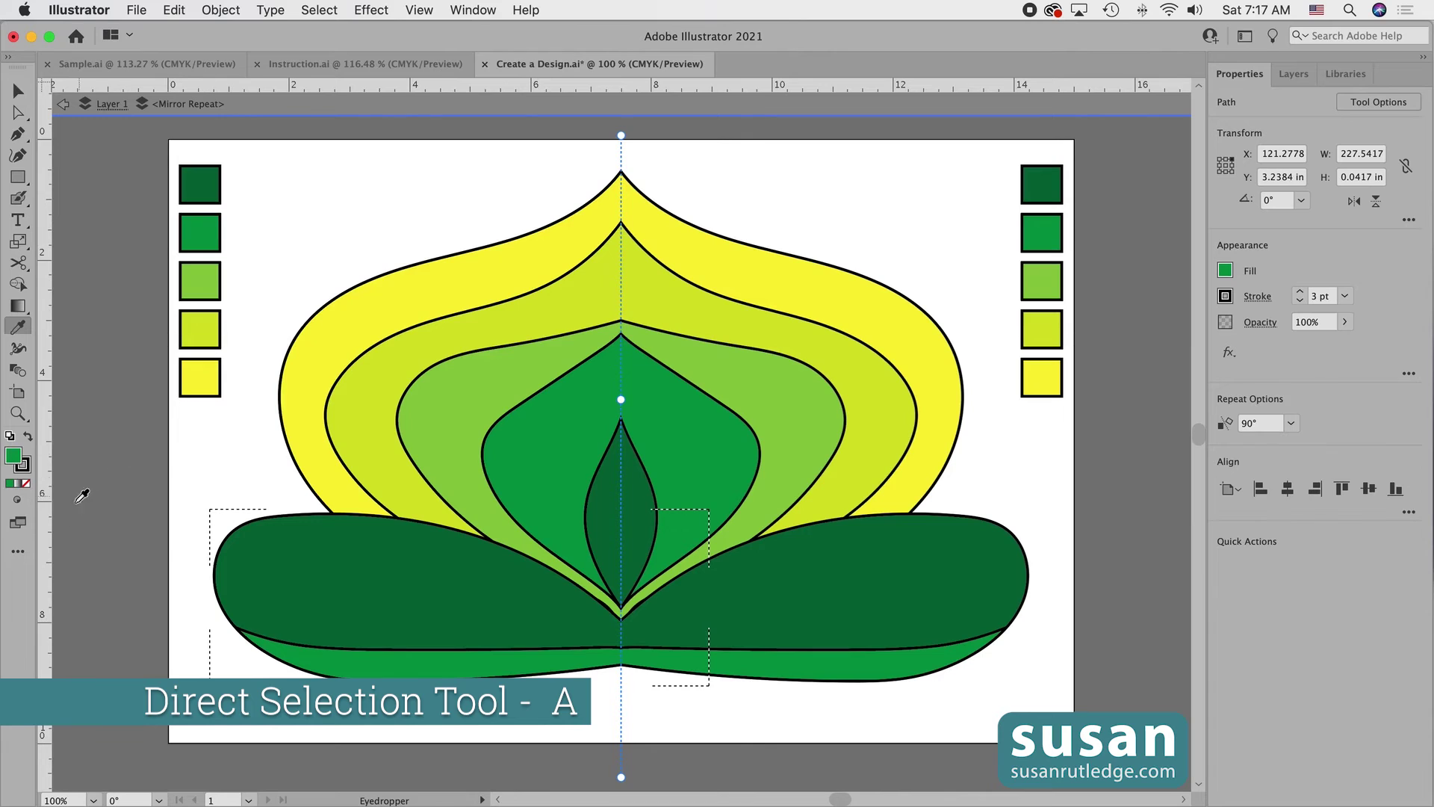
click(17, 499)
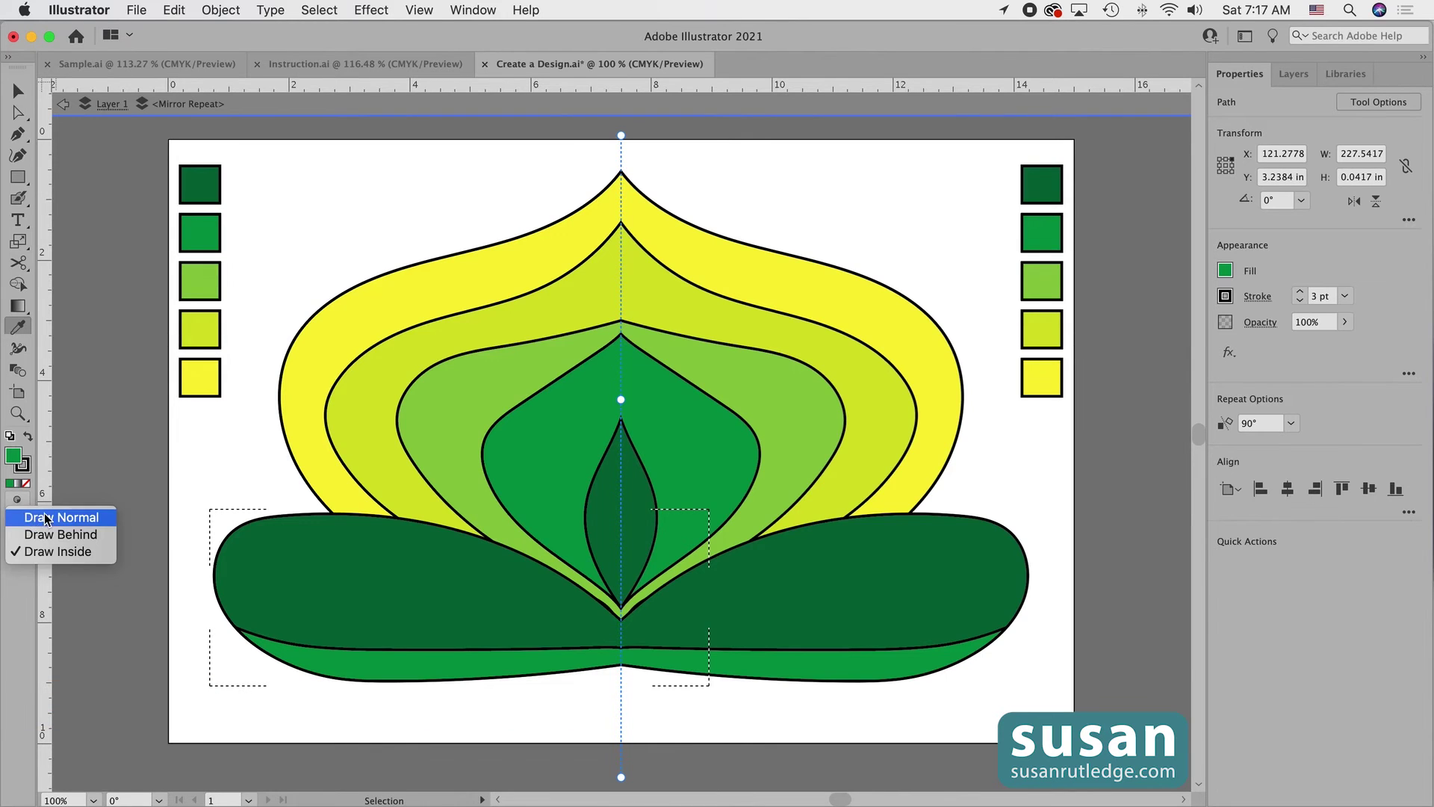
click(46, 518)
key(shift+b)
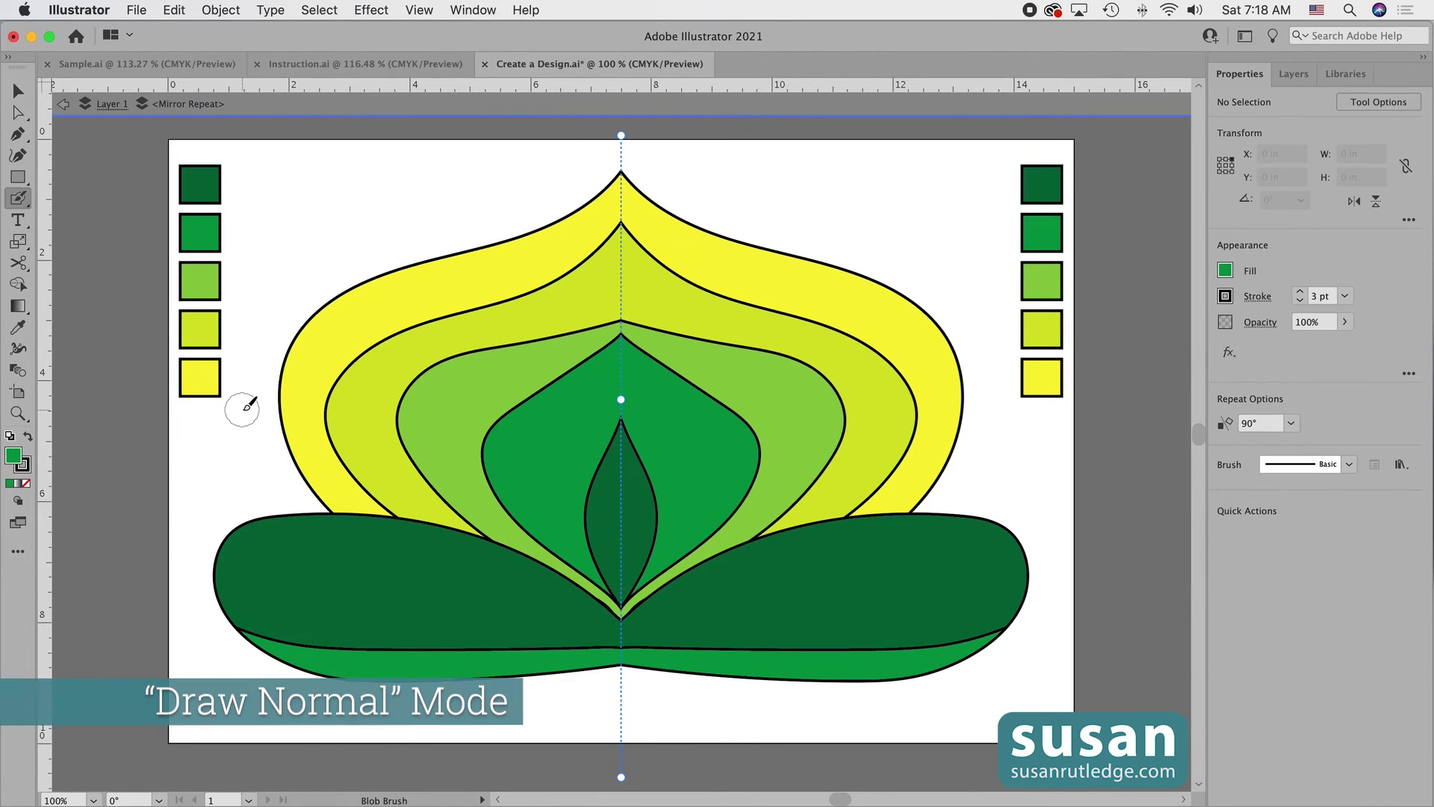
Set the Blob Brush size to 20, add a horizontal guide, and make the fill black
key(Return)
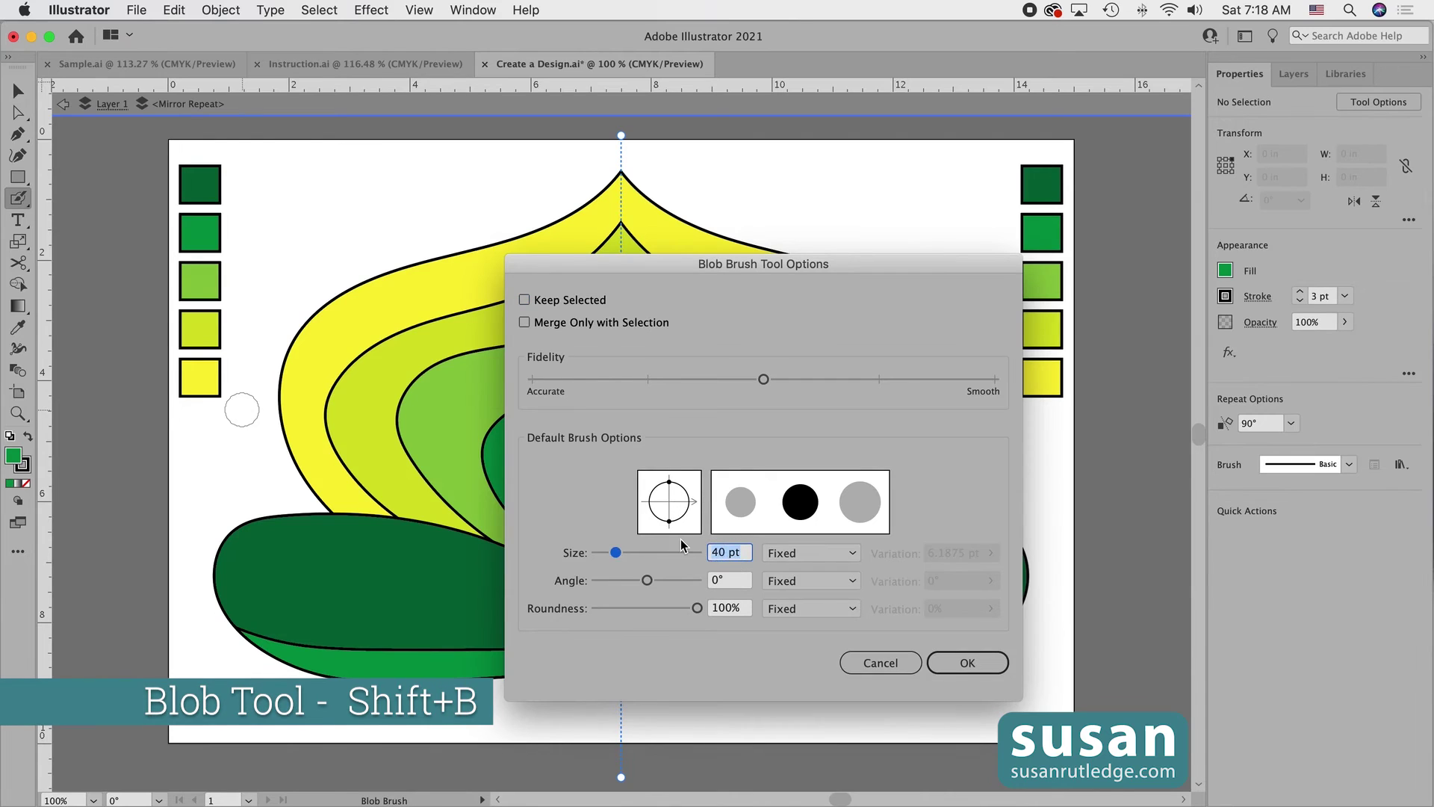
text(20)
click(972, 663)
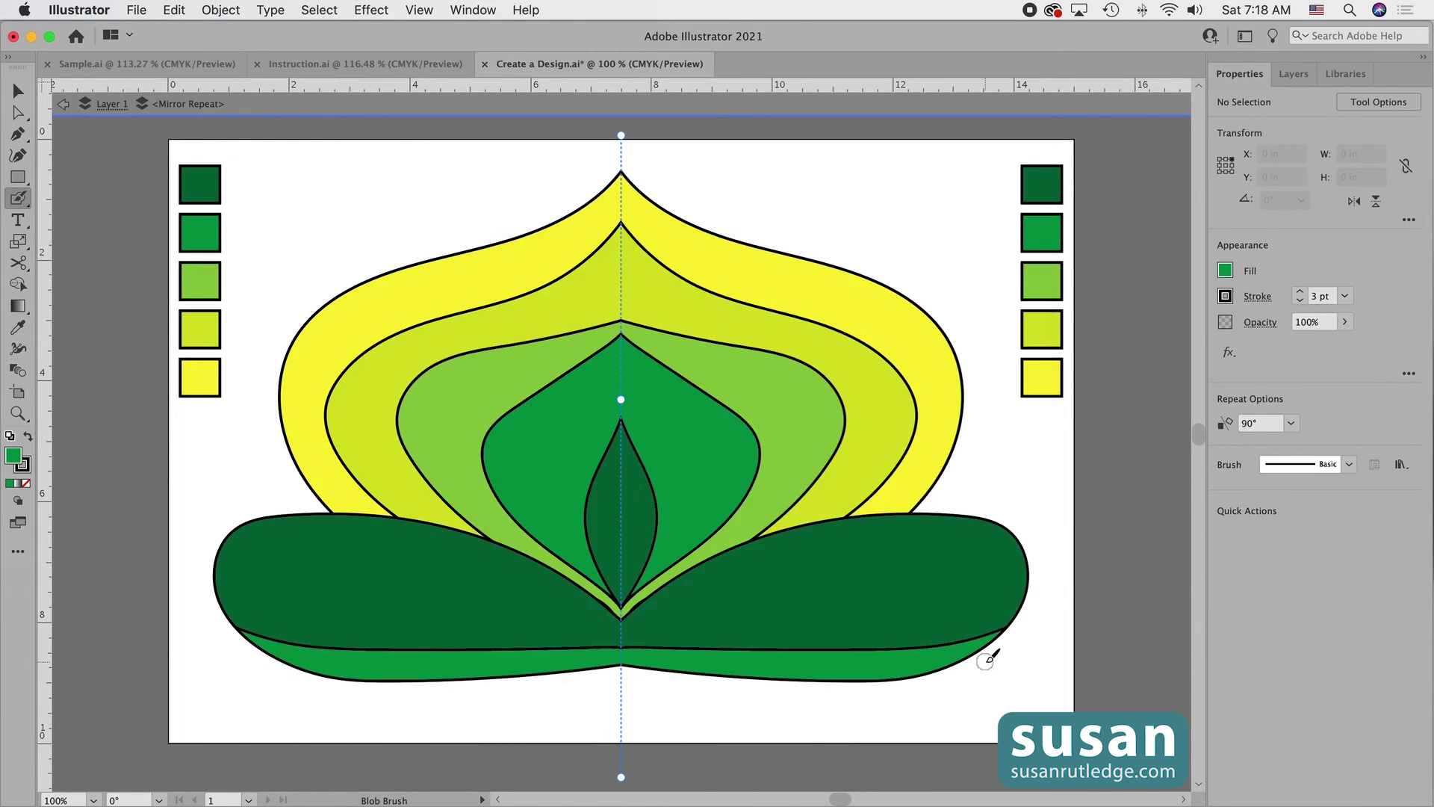
drag(385, 85, 384, 340)
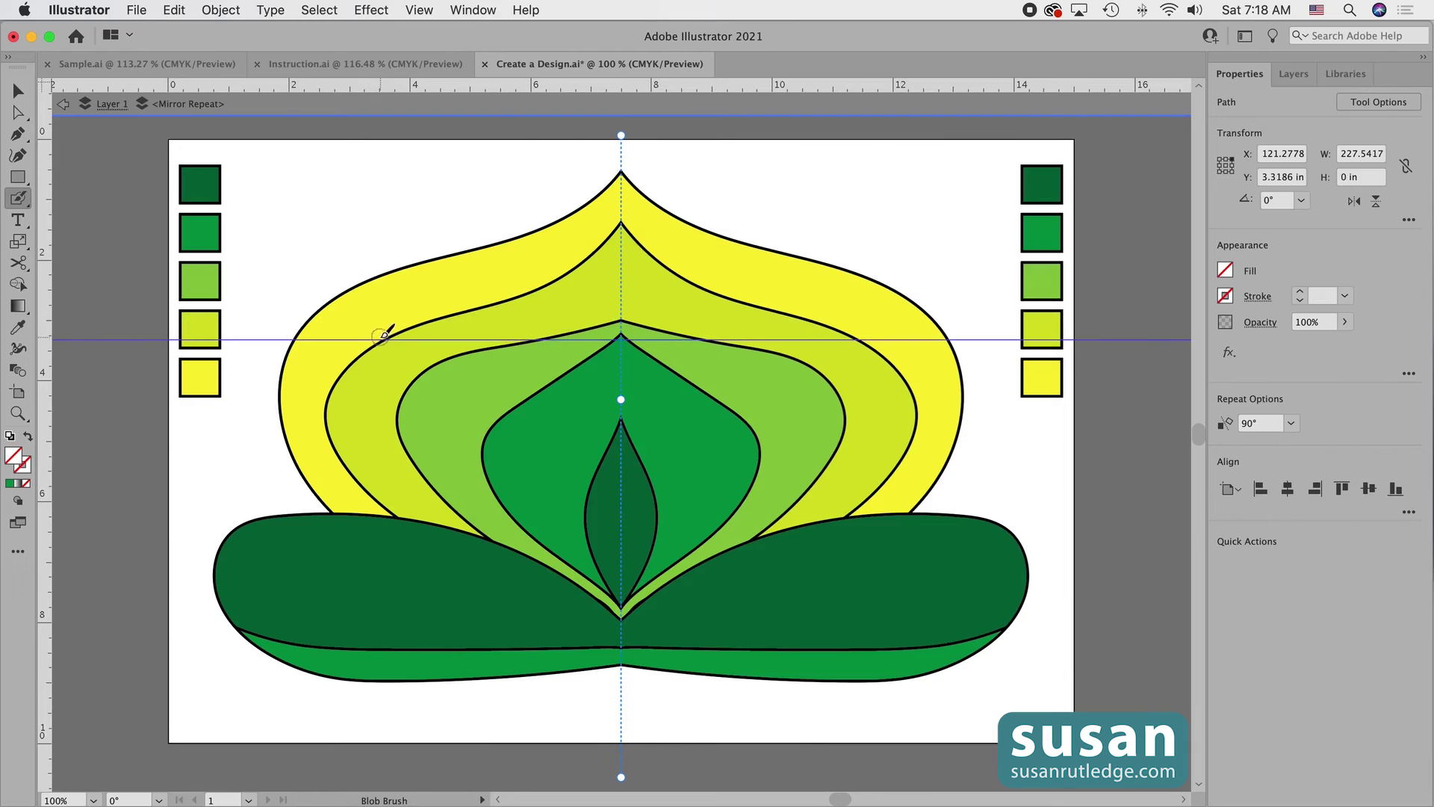
click(1225, 270)
click(1084, 341)
key(Escape)
Place mirrored black dots outward in both directions around the outer petal edge
click(275, 340)
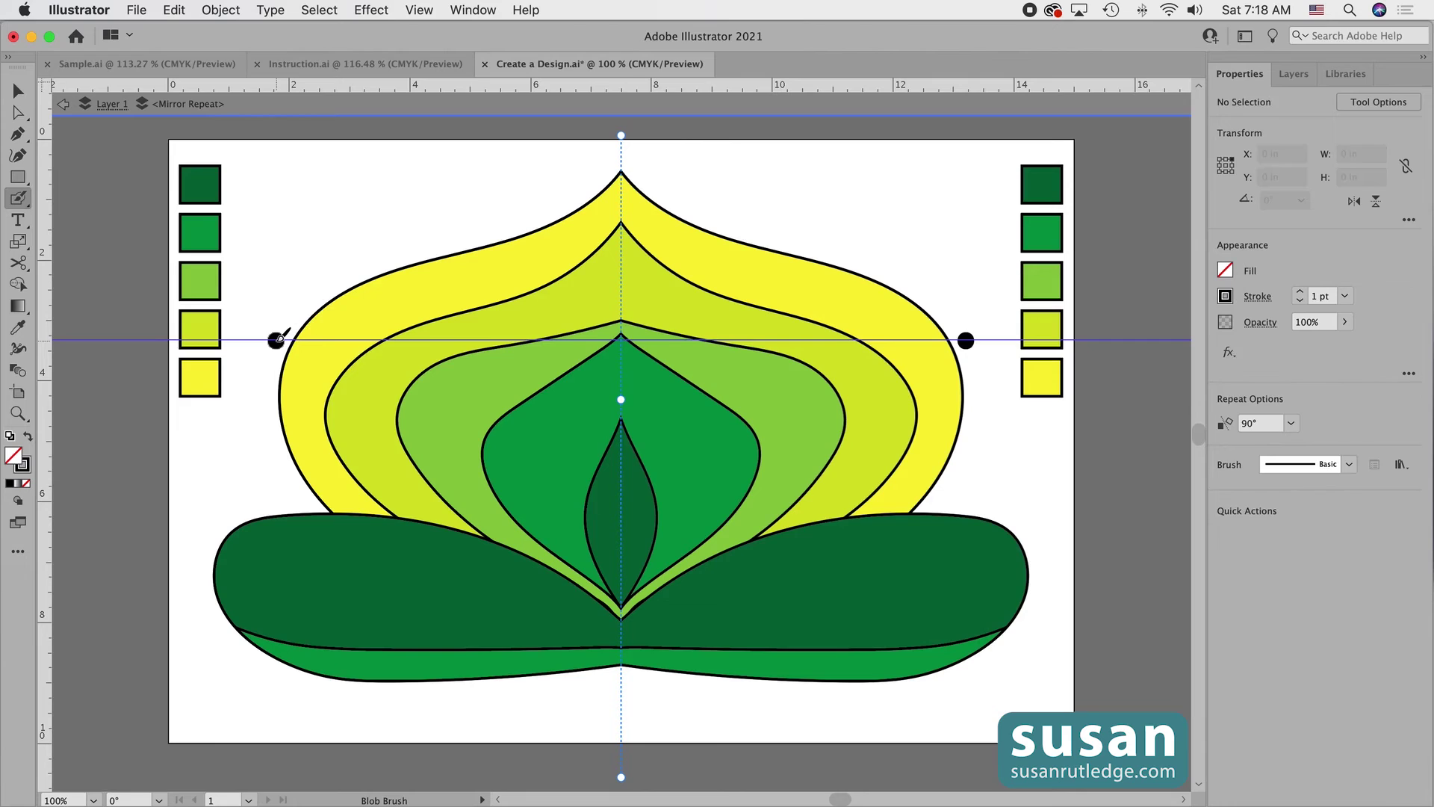
click(289, 317)
click(267, 369)
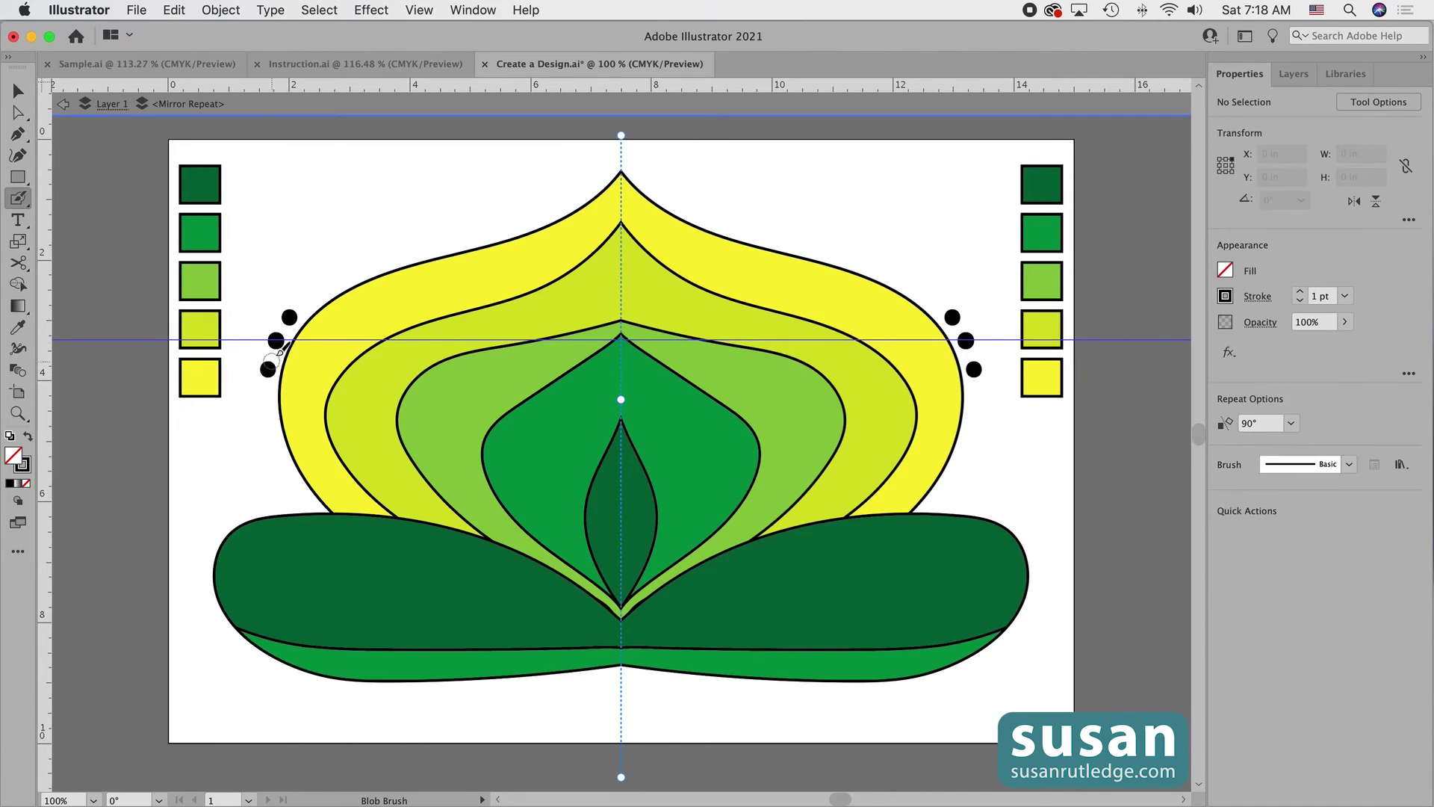
click(309, 297)
click(266, 396)
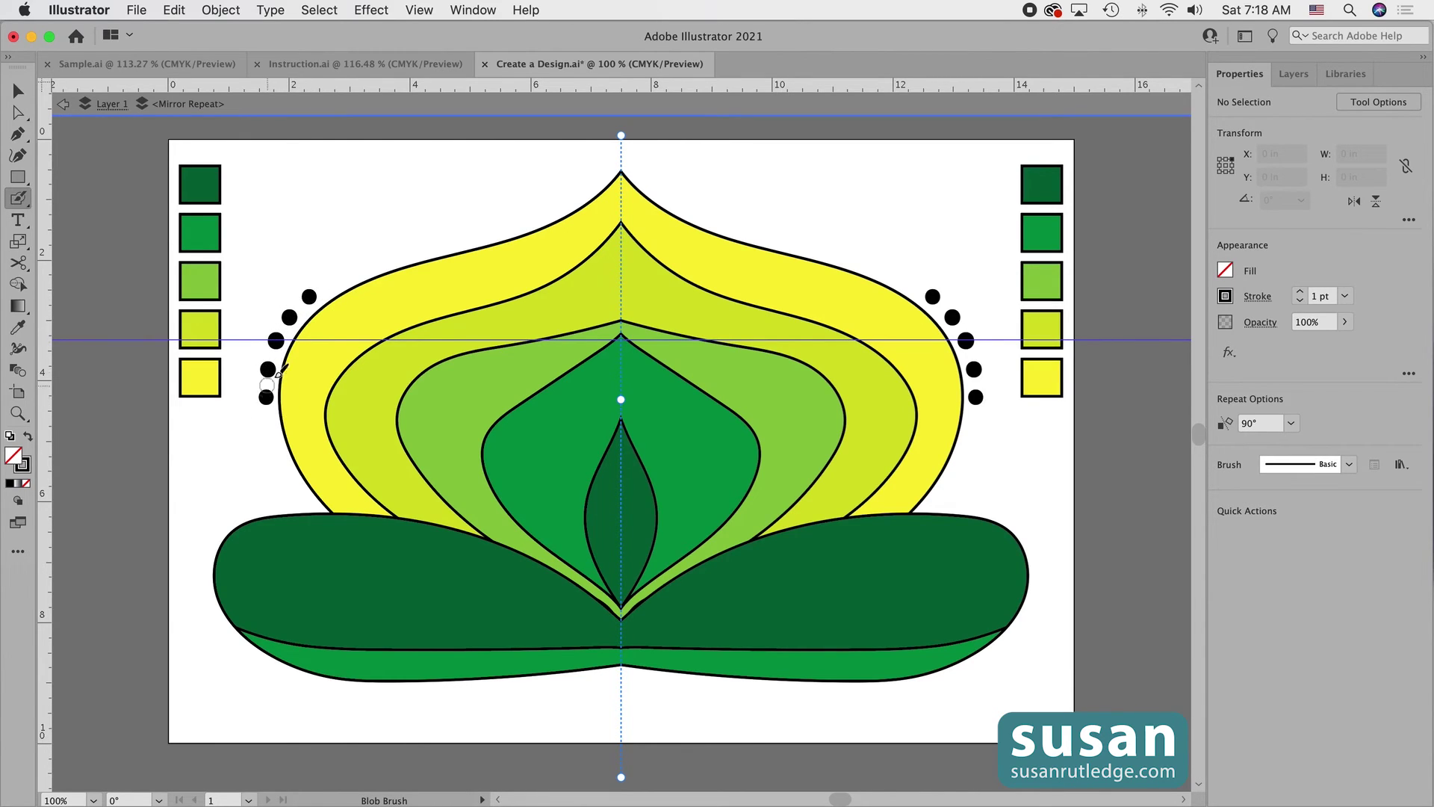
click(330, 280)
click(269, 422)
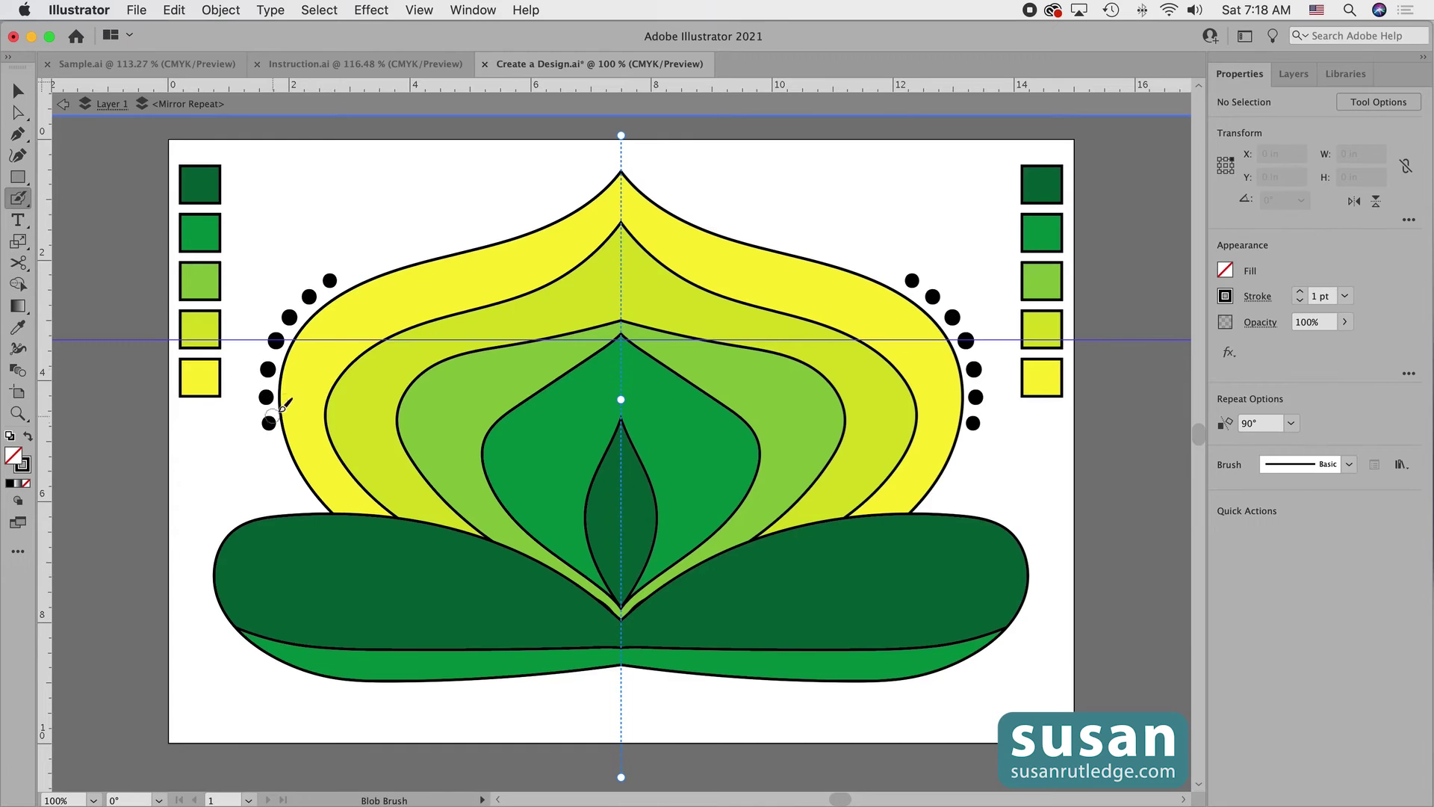
click(354, 269)
click(274, 446)
click(374, 260)
click(283, 471)
click(396, 252)
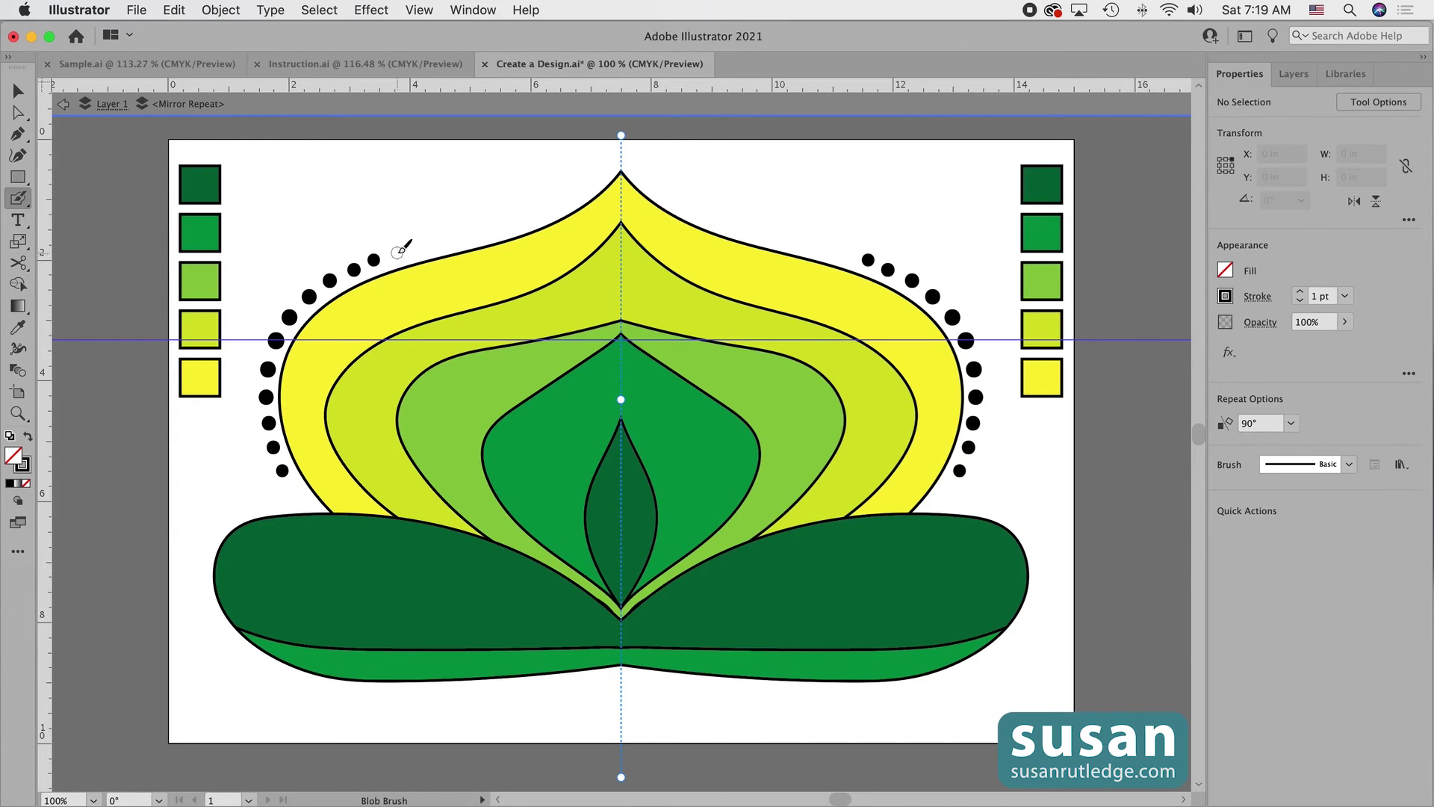
click(294, 490)
click(421, 245)
click(310, 505)
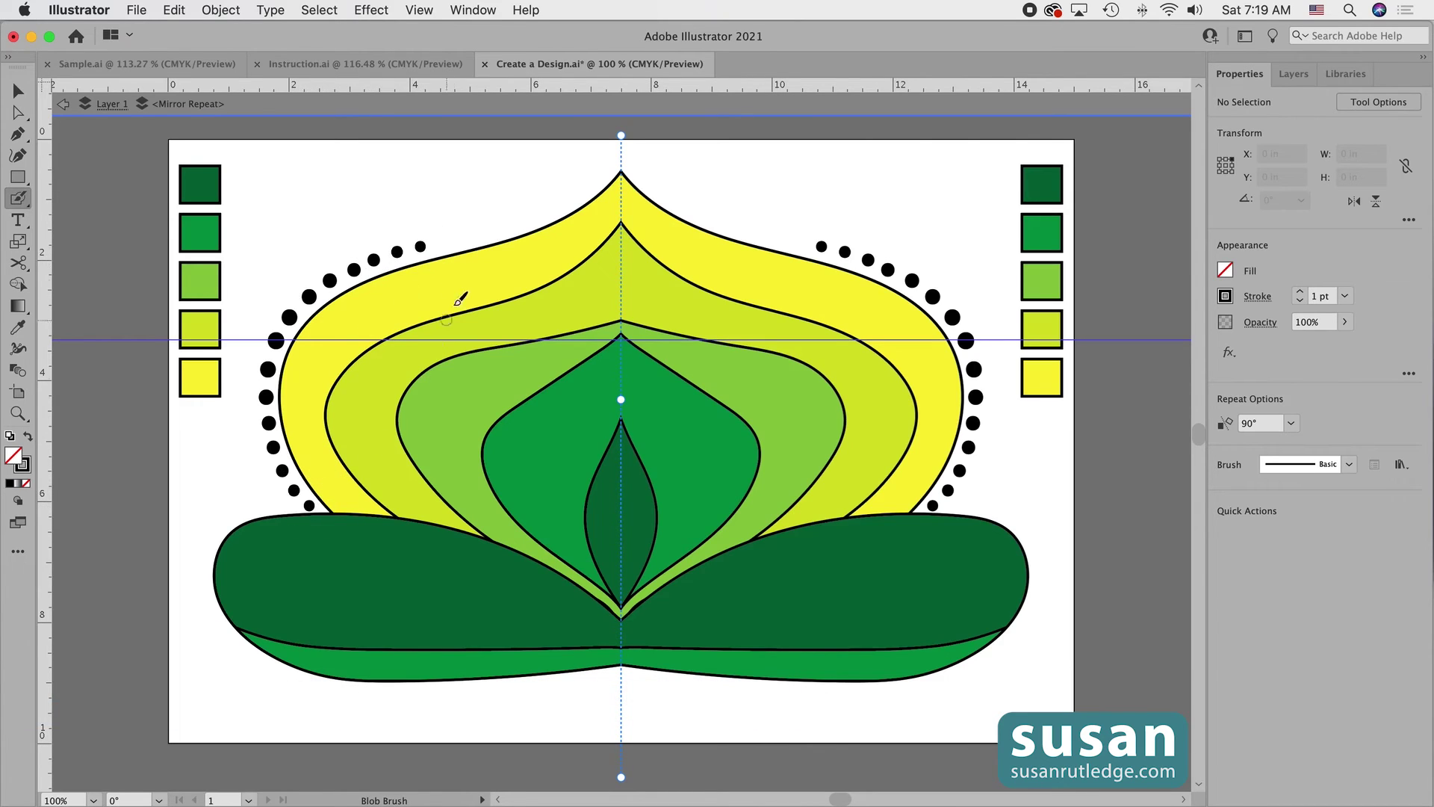
click(440, 242)
Continue the dots along the upper petal edge to the top point, resizing the brush
click(460, 237)
click(479, 234)
click(498, 229)
click(518, 222)
click(536, 215)
key(bracketright)
key(bracketright)
key(bracketright)
click(555, 207)
click(573, 198)
click(590, 186)
click(605, 174)
click(613, 163)
click(621, 151)
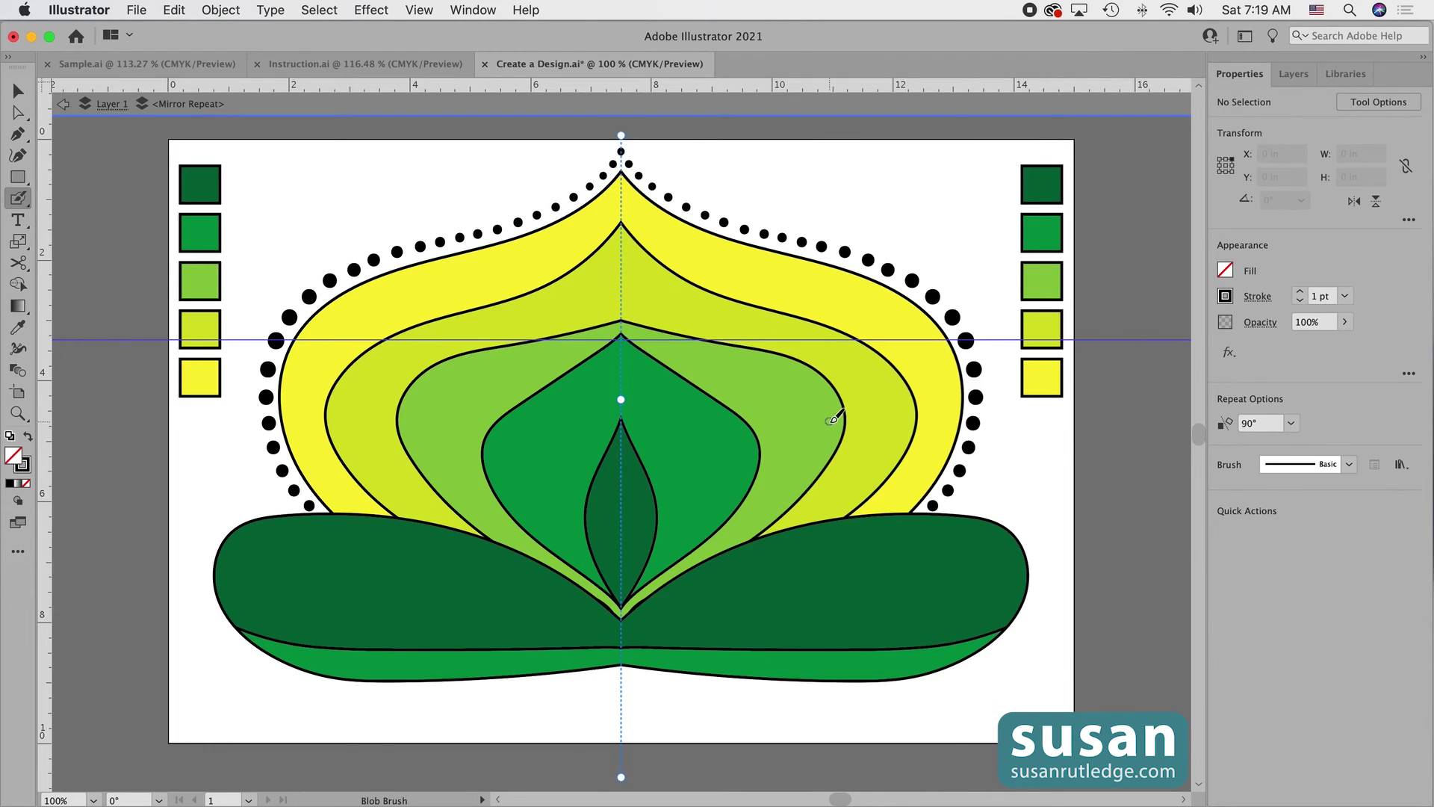
key(v)
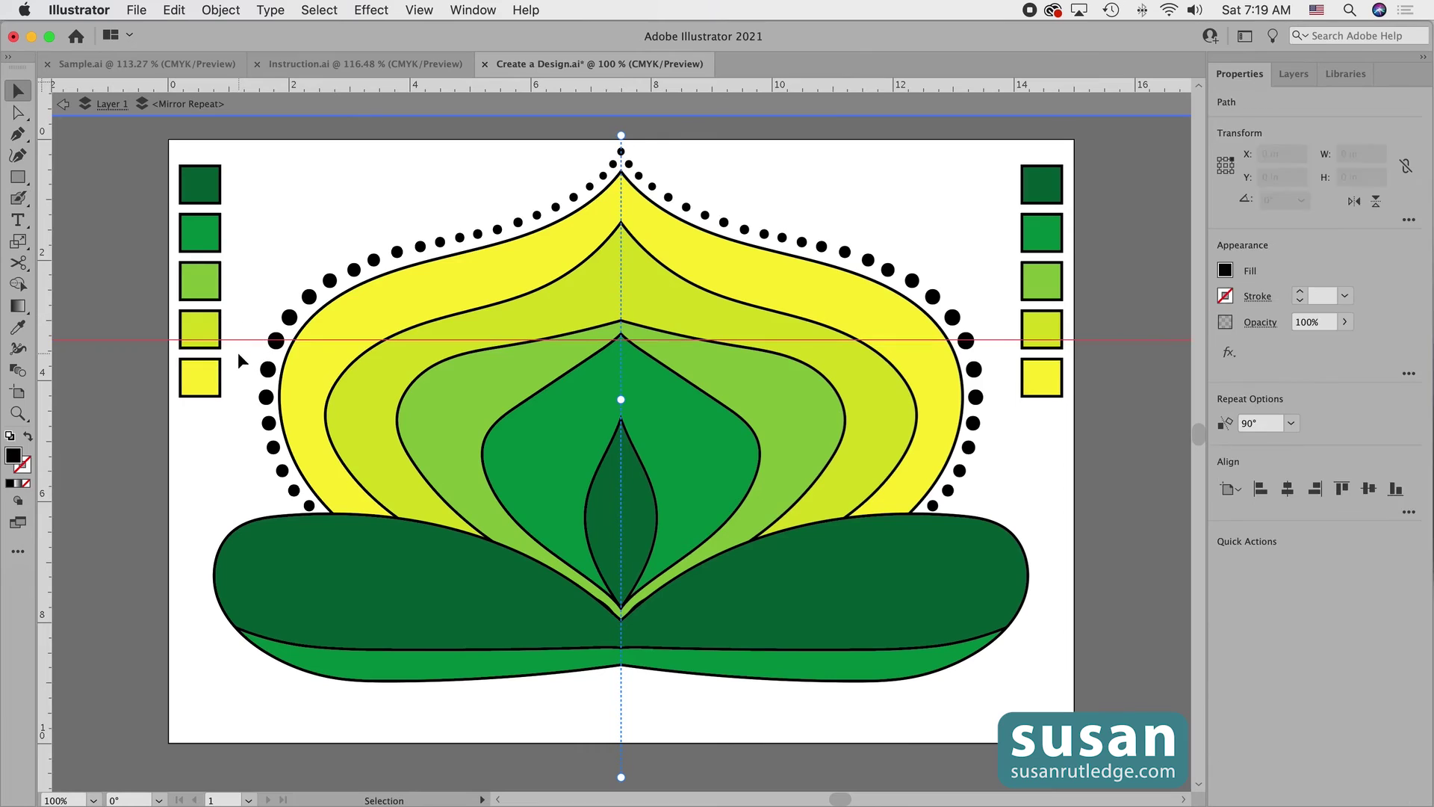
Delete the horizontal guide, exit Mirror Repeat isolation, and show the Layers panel
key(Delete)
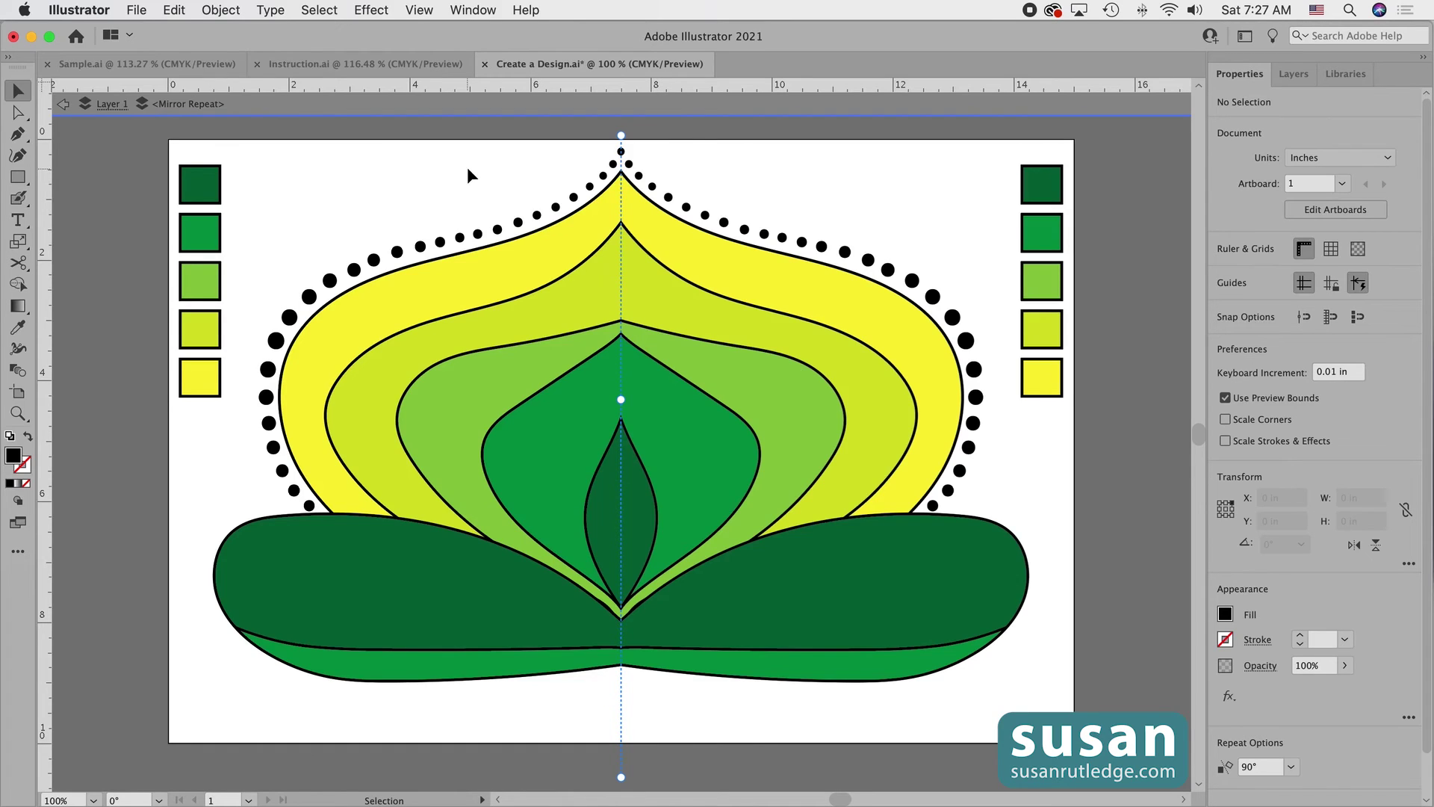
double_click(1112, 304)
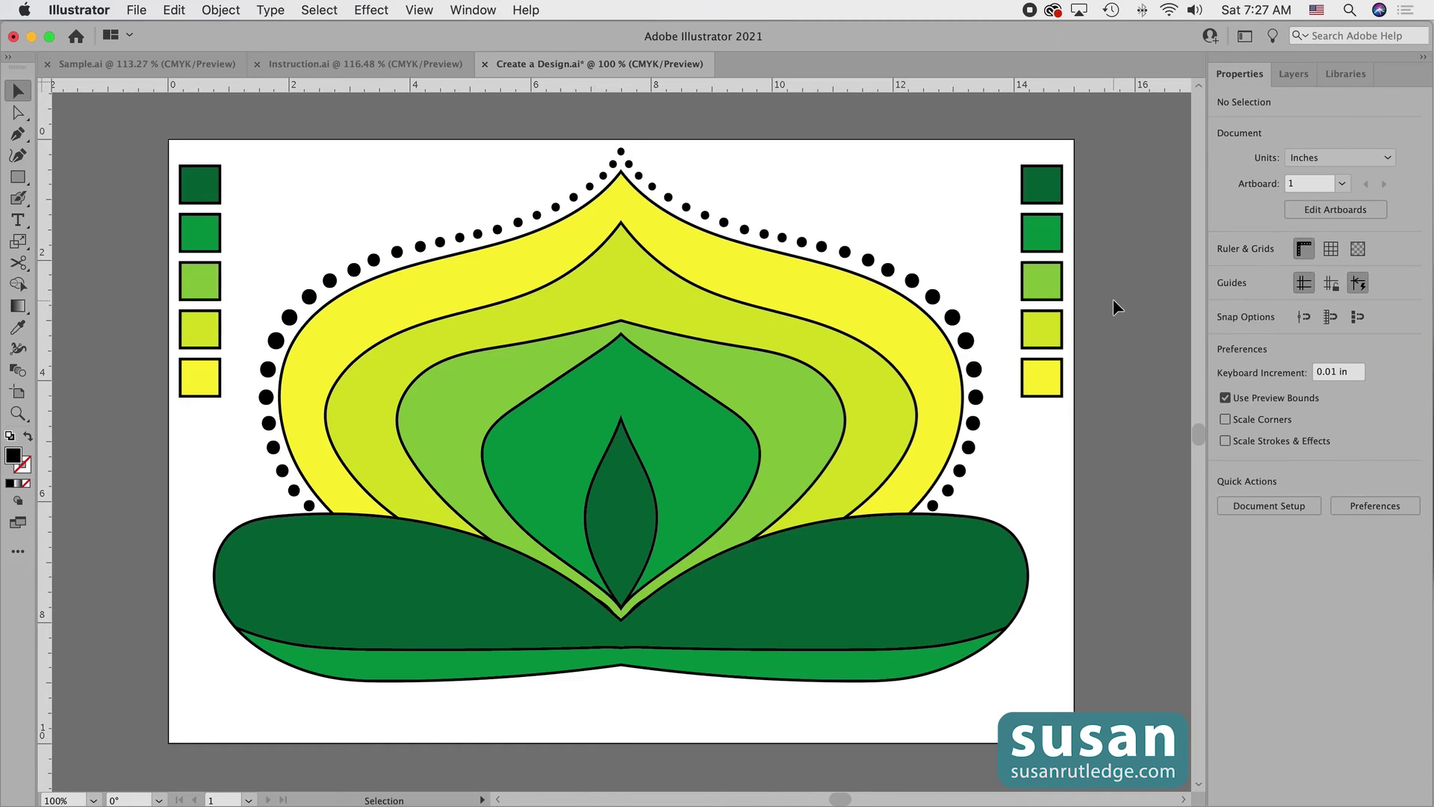
click(1285, 77)
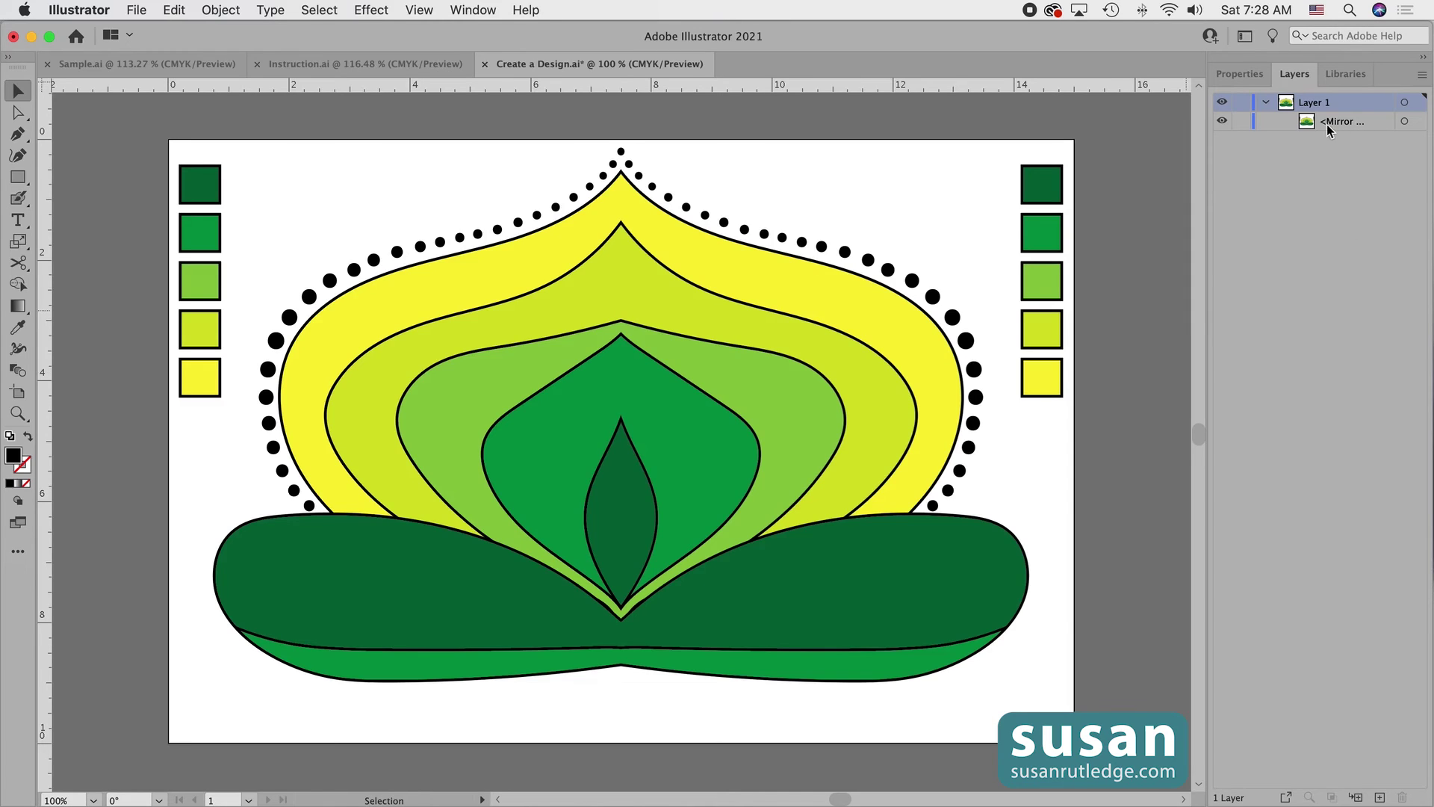
Expand the <Mirror Repeat> object (Object and Fill) into a plain group showing its two halves
click(964, 523)
click(823, 192)
click(1404, 121)
click(221, 9)
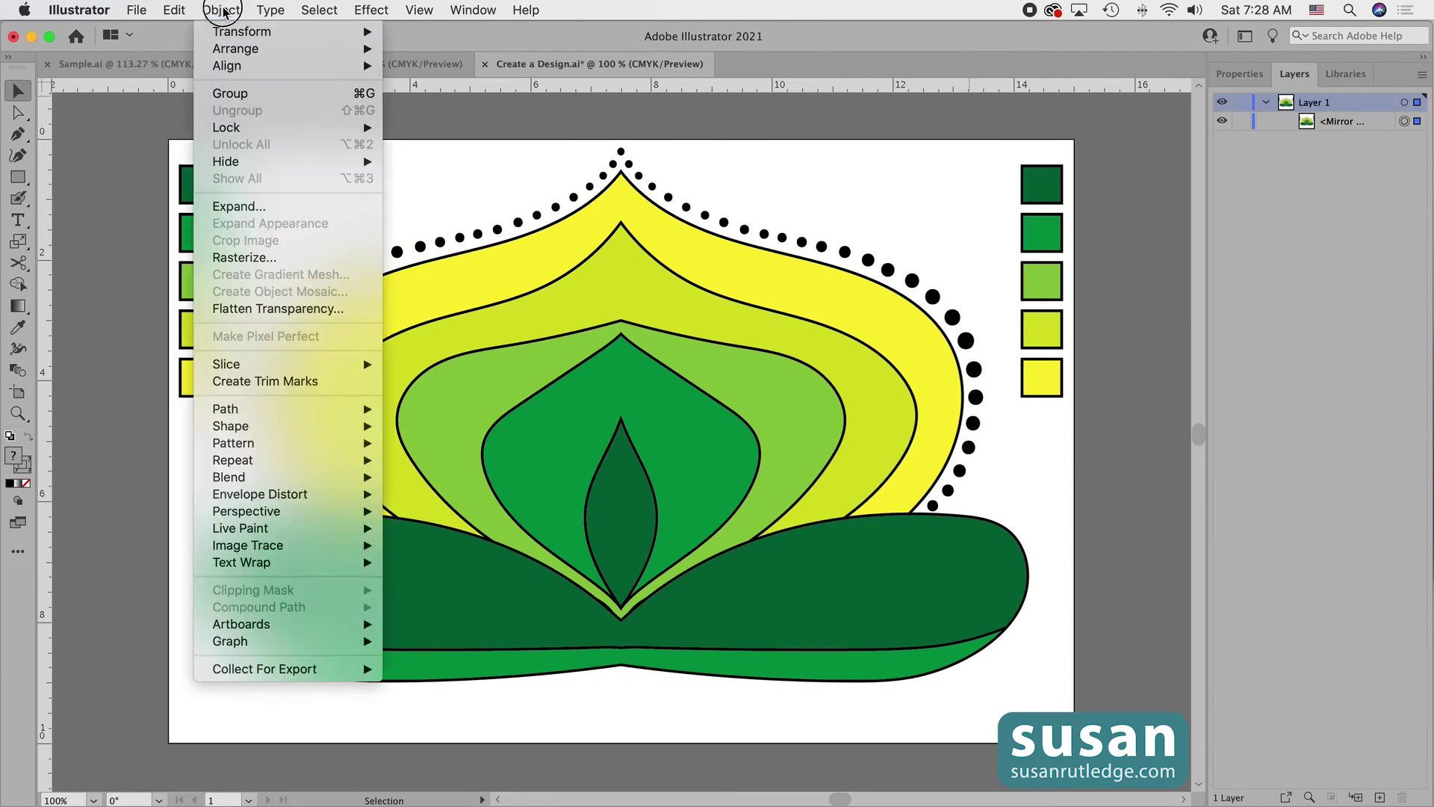
click(247, 212)
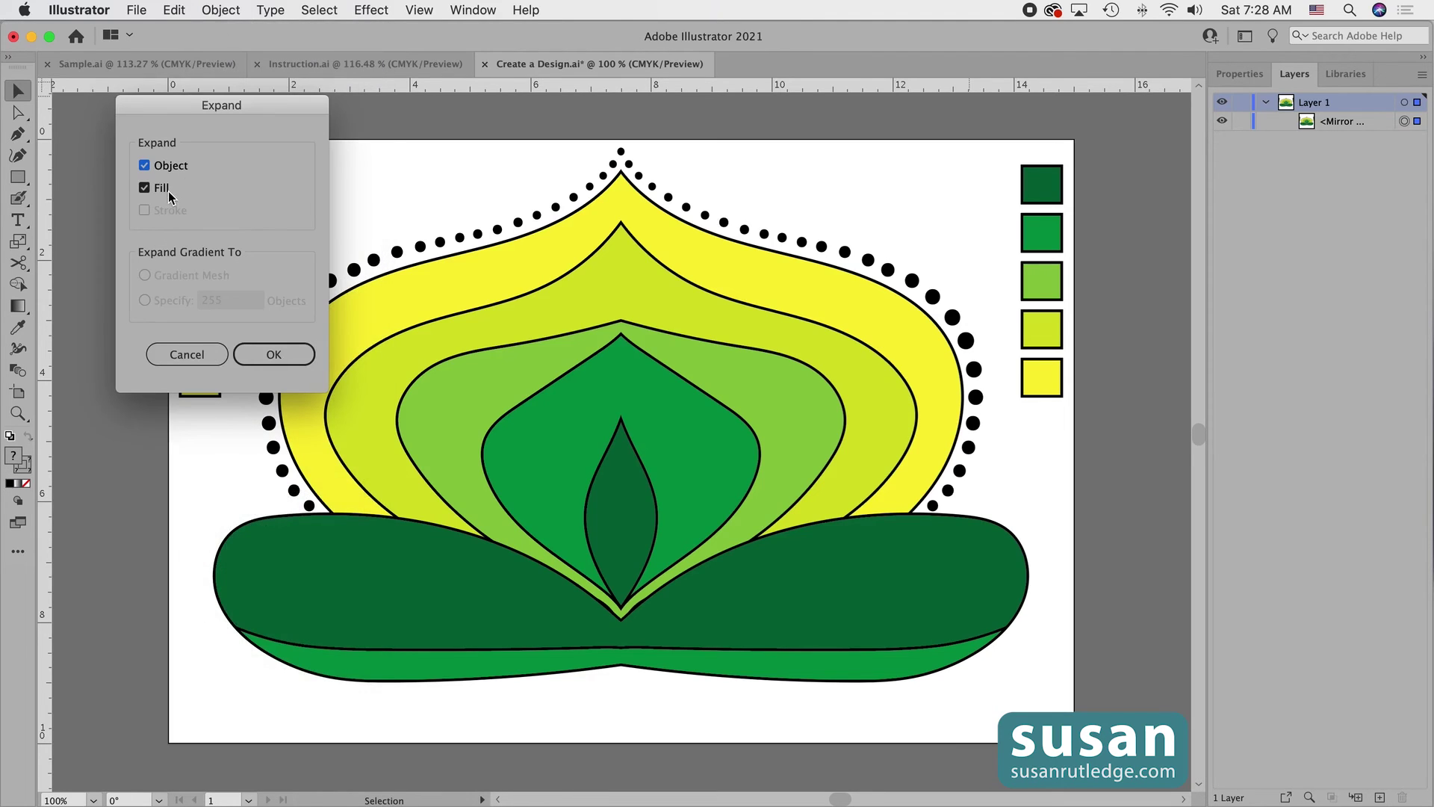
click(265, 356)
click(275, 361)
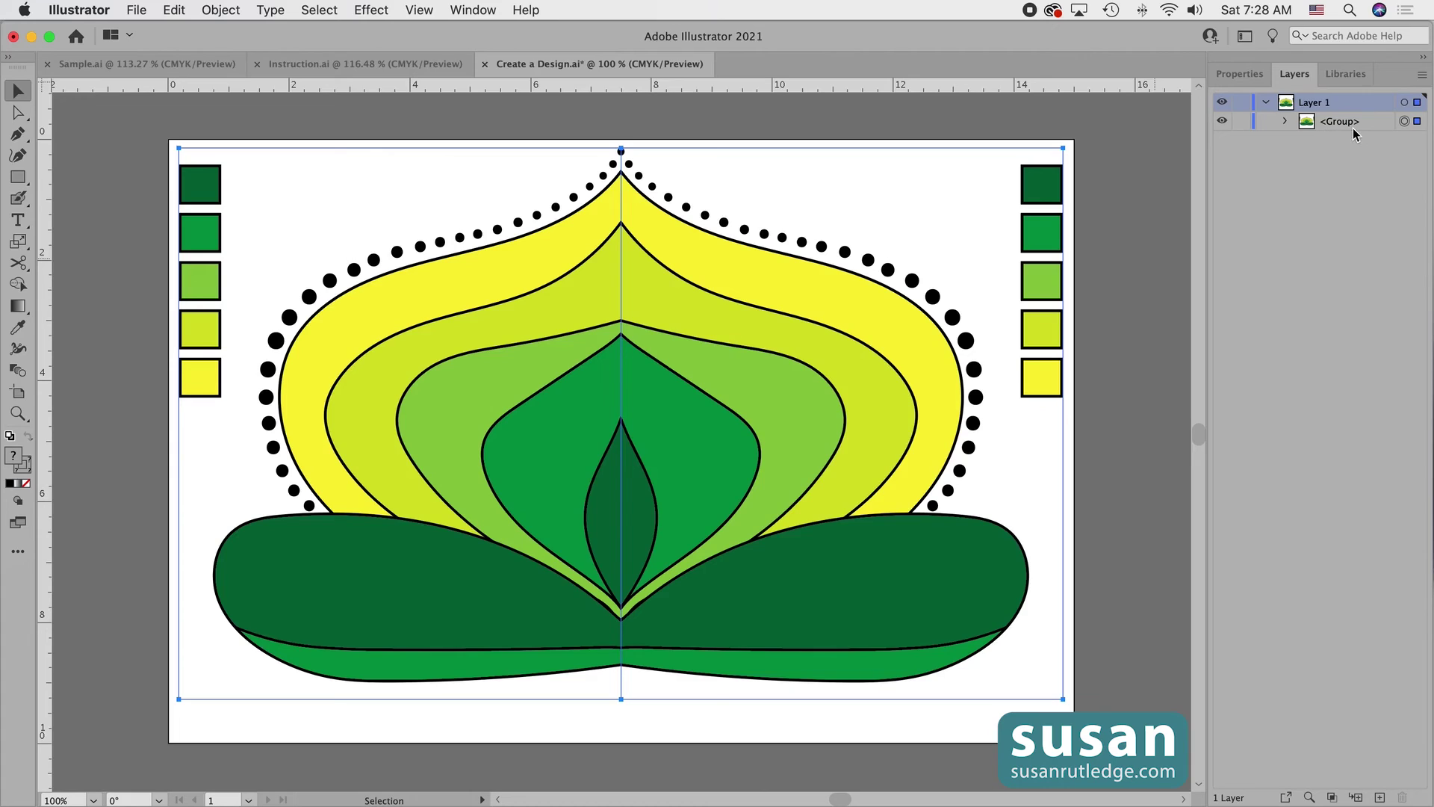
click(1286, 121)
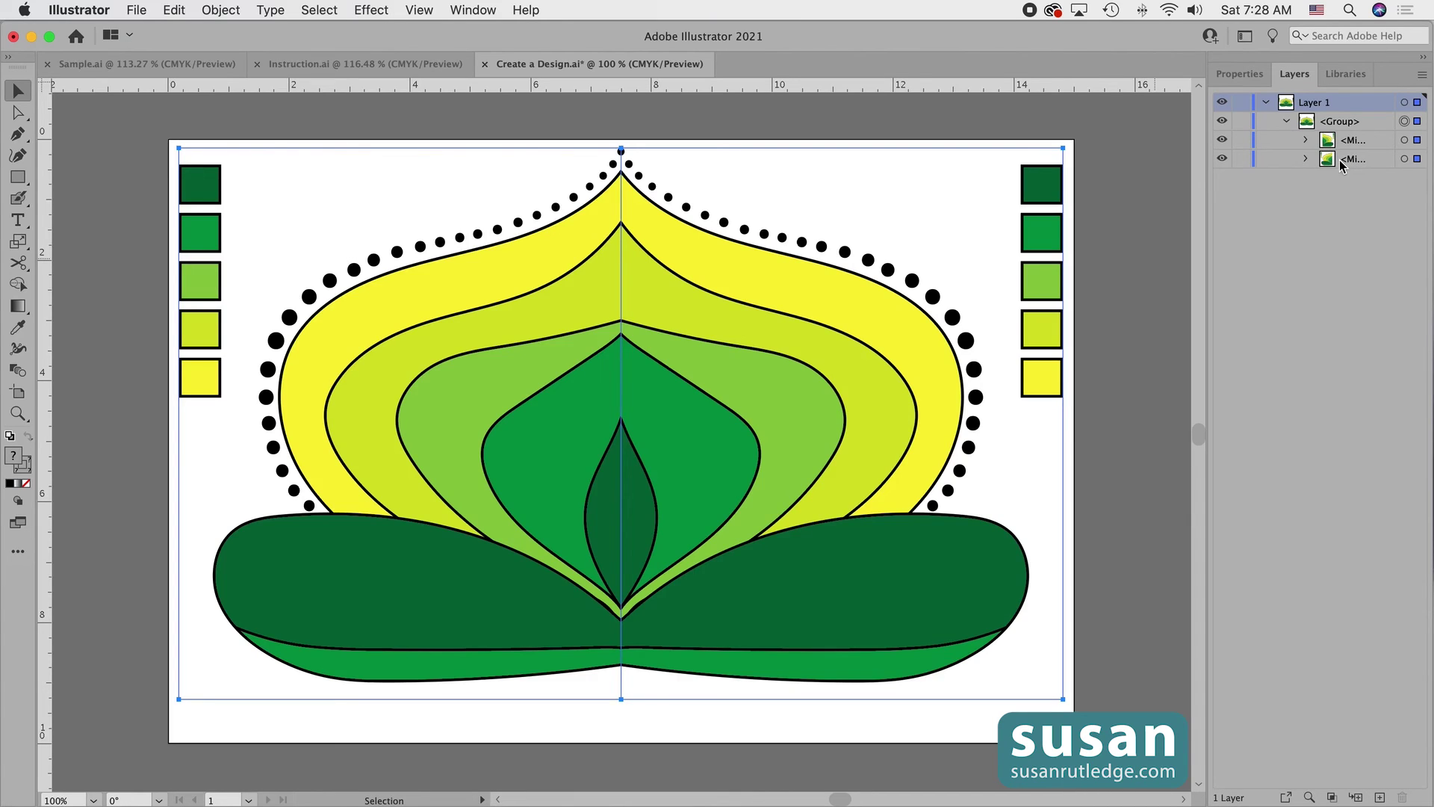
click(1422, 75)
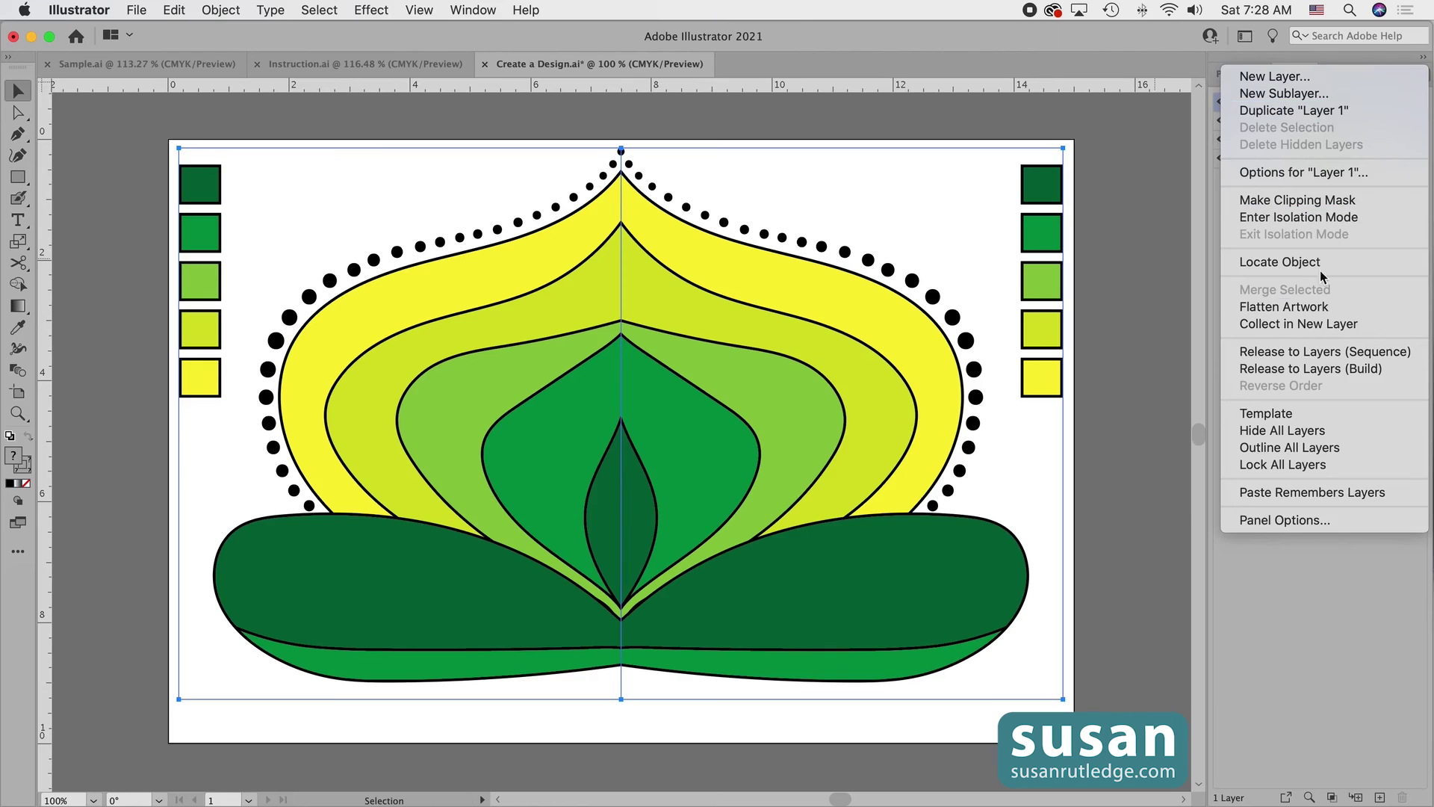
Set the Layers panel row size to Large
click(1302, 520)
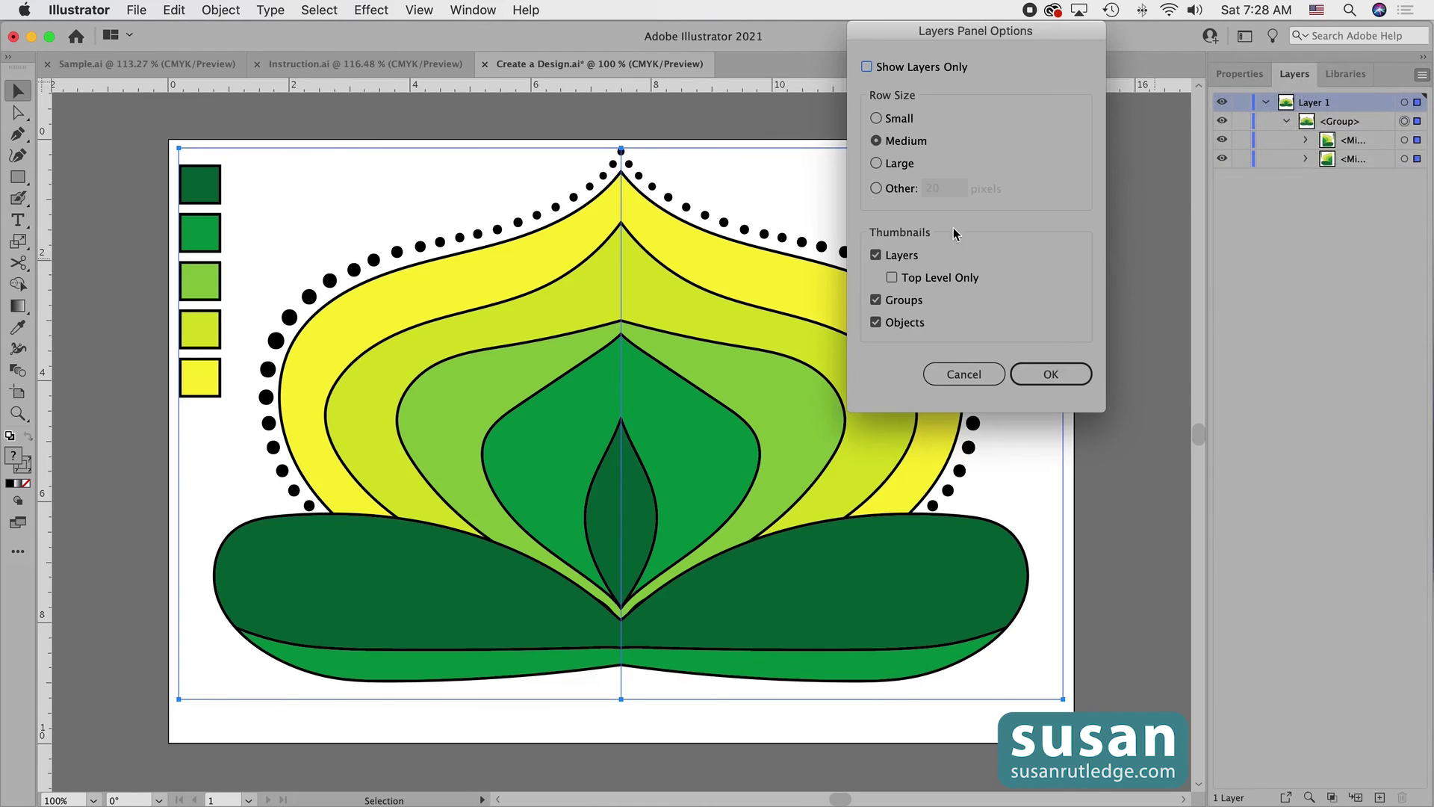
click(876, 163)
click(1068, 376)
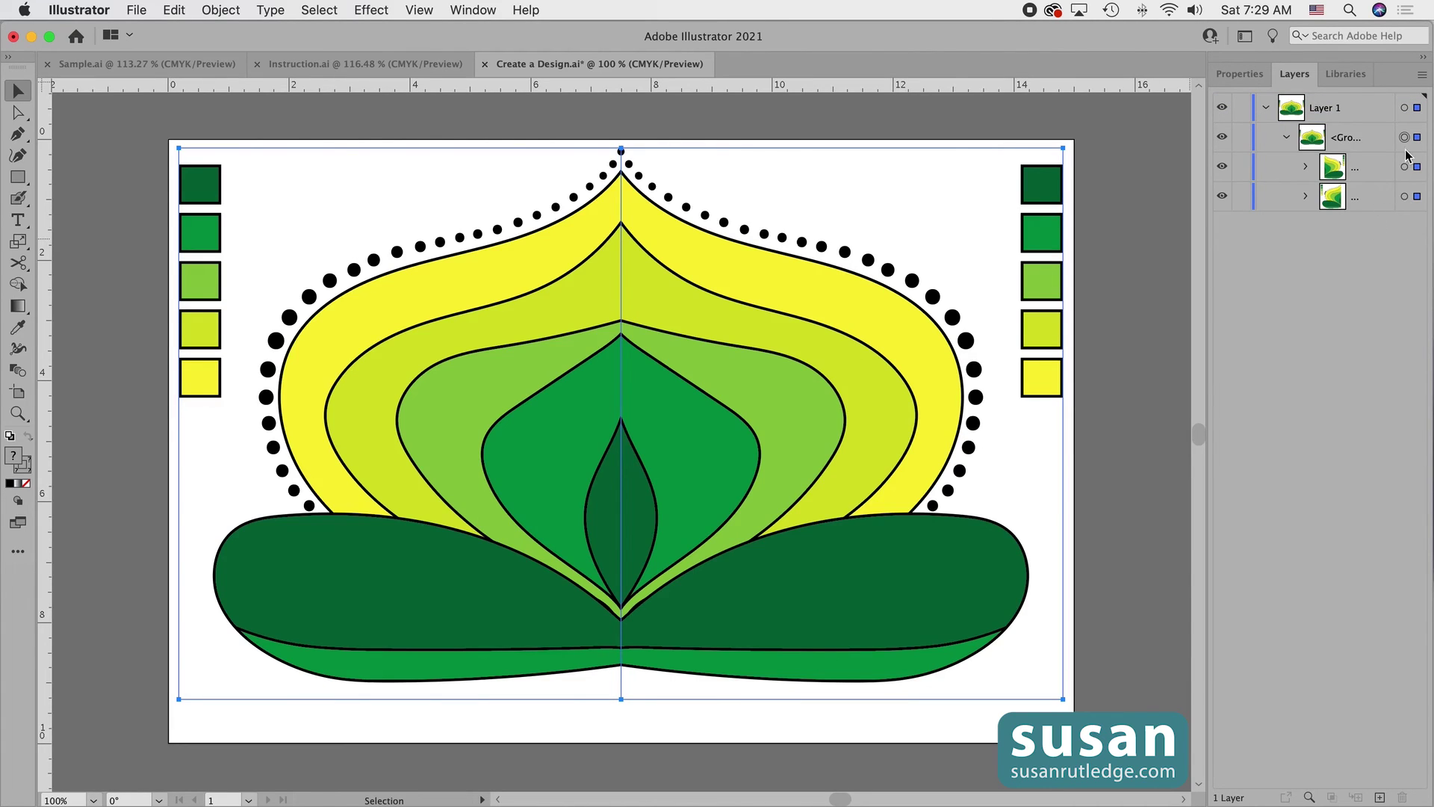
Expand the left half's sublayers and target its outer yellow petal path
click(1404, 197)
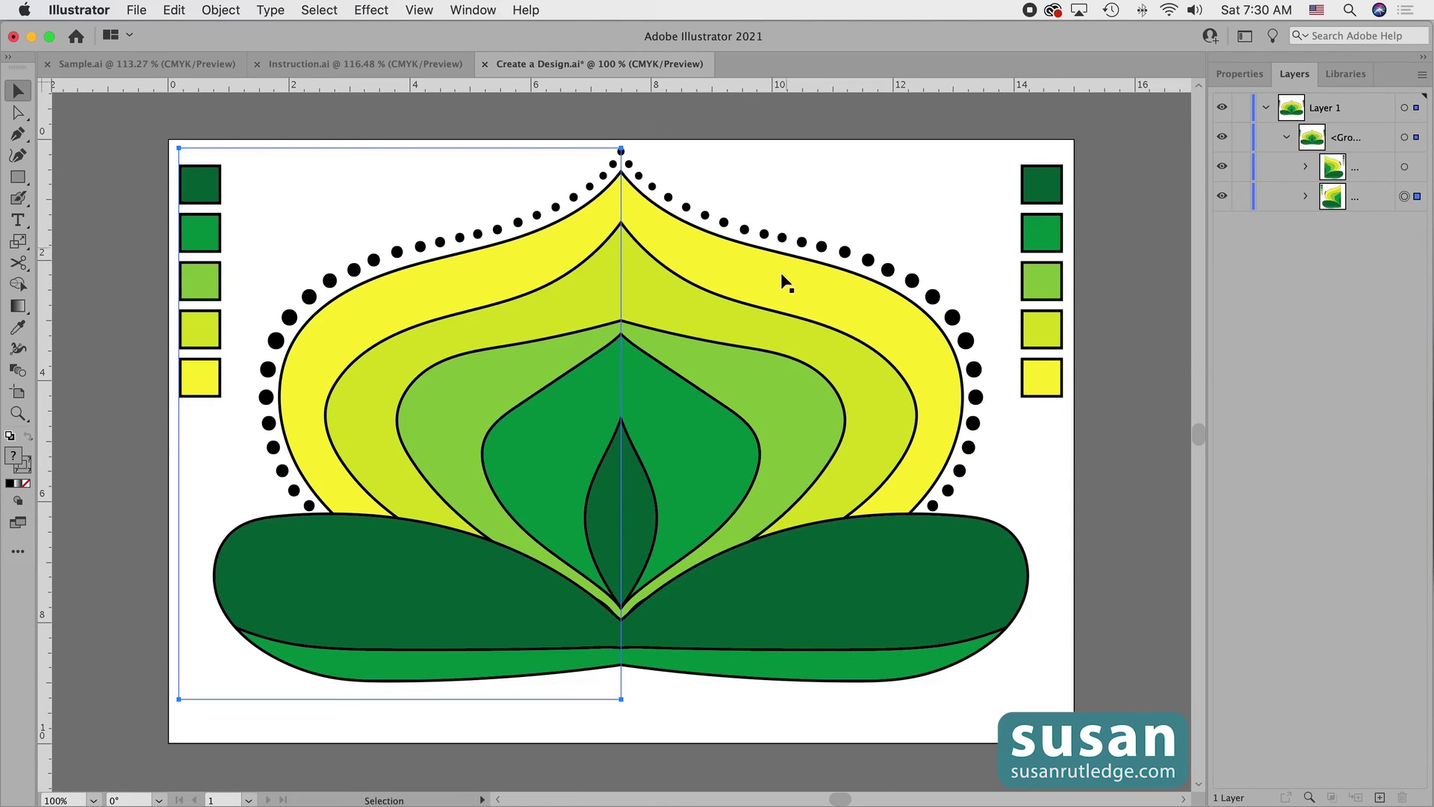
click(1306, 198)
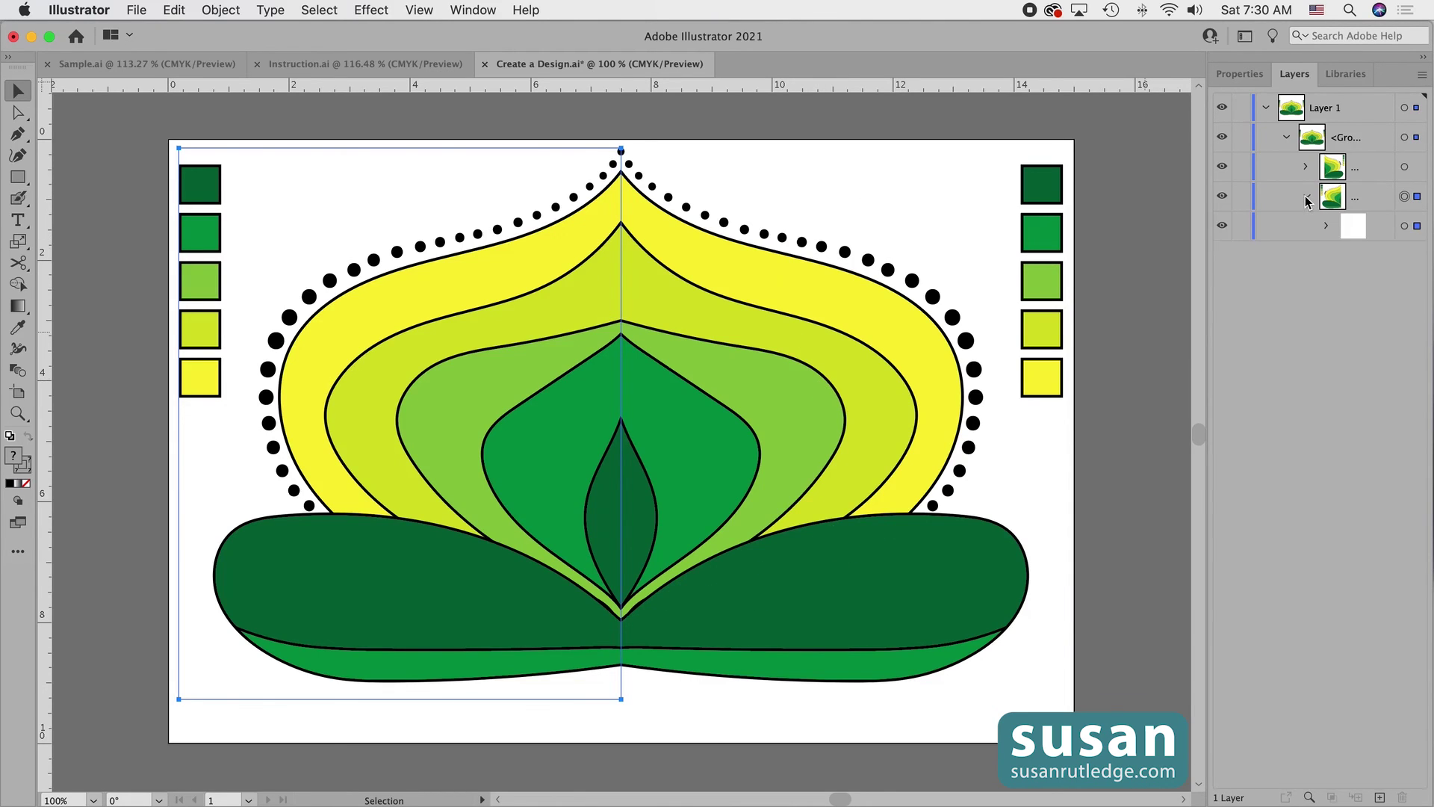
click(1327, 228)
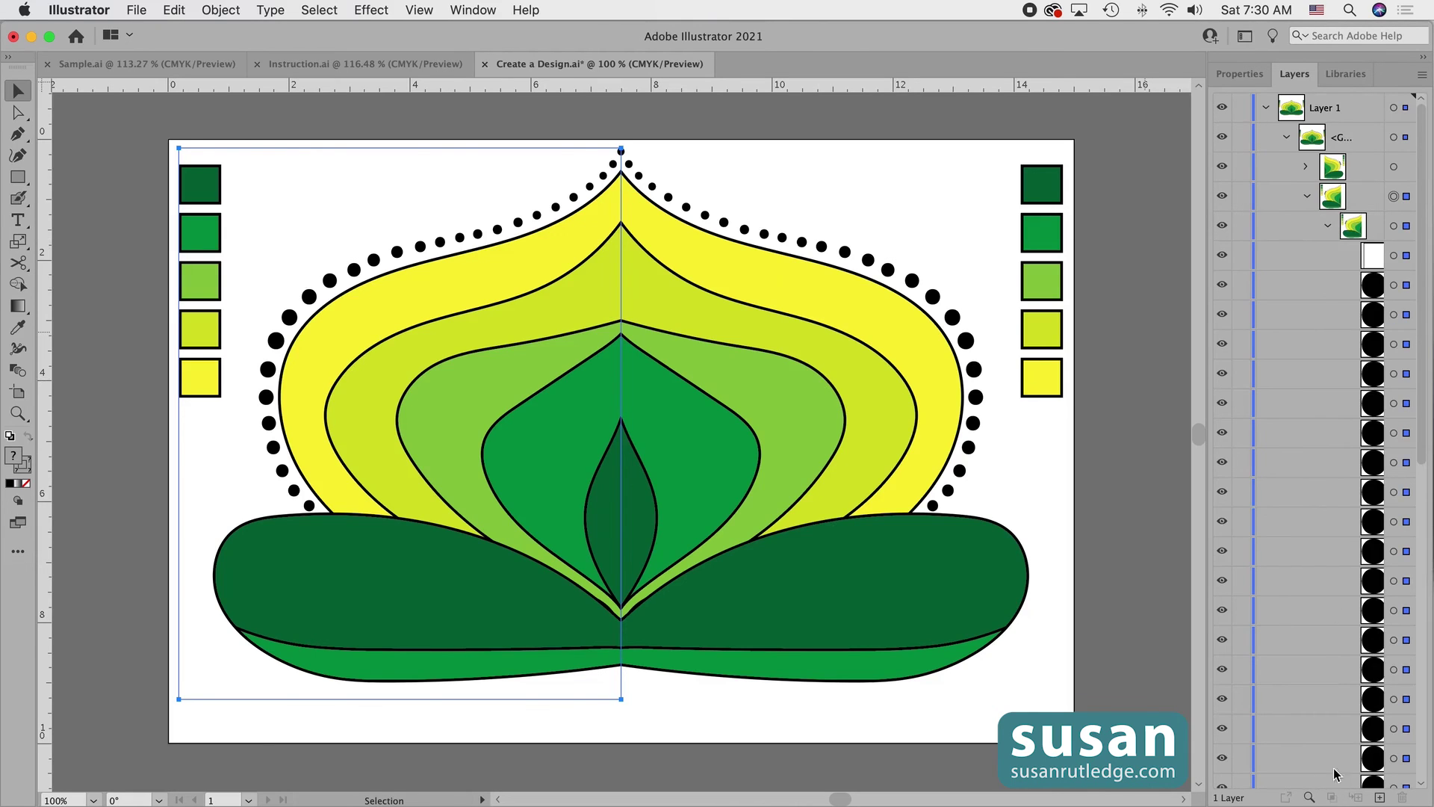
drag(1422, 384, 1417, 501)
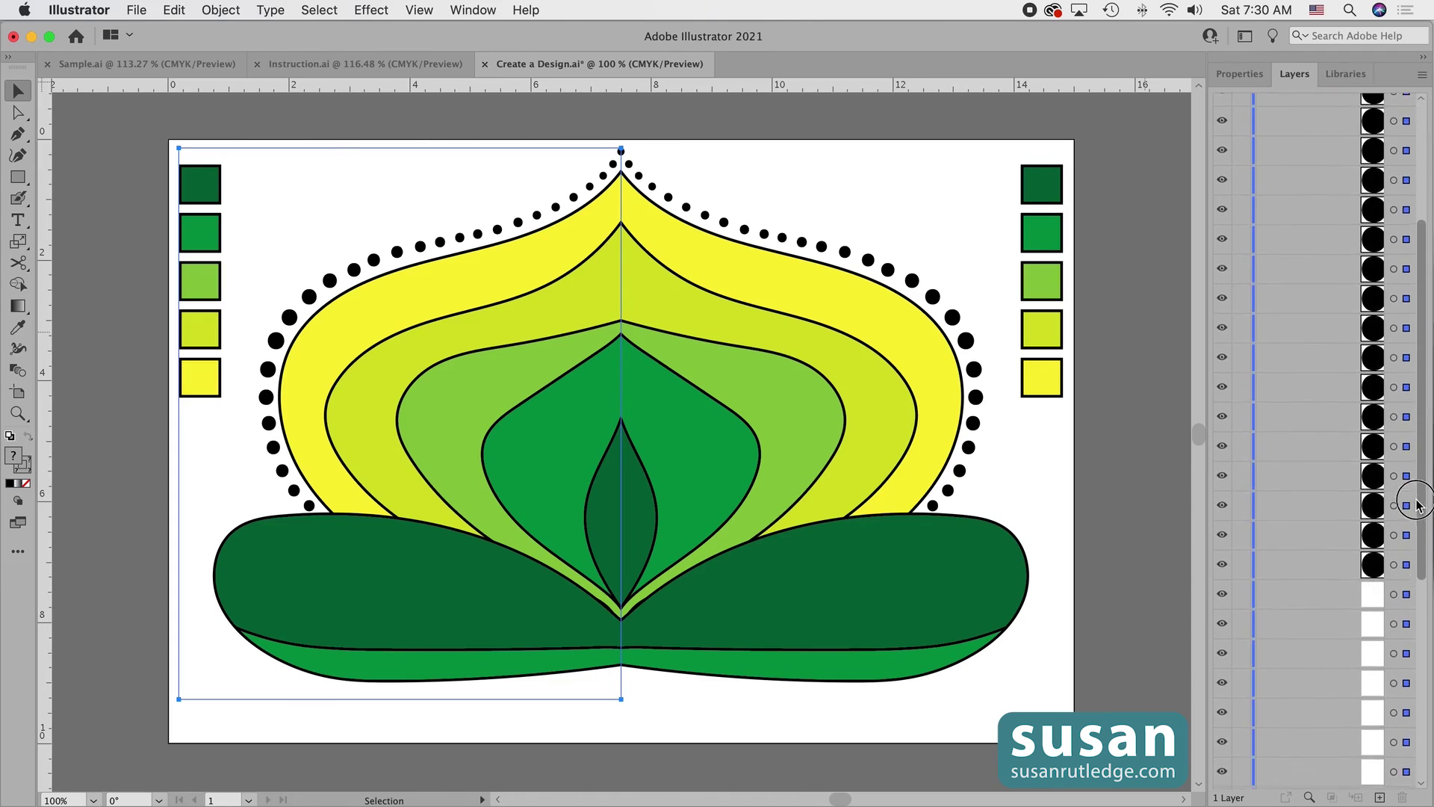
scroll(1372, 657, down, 5)
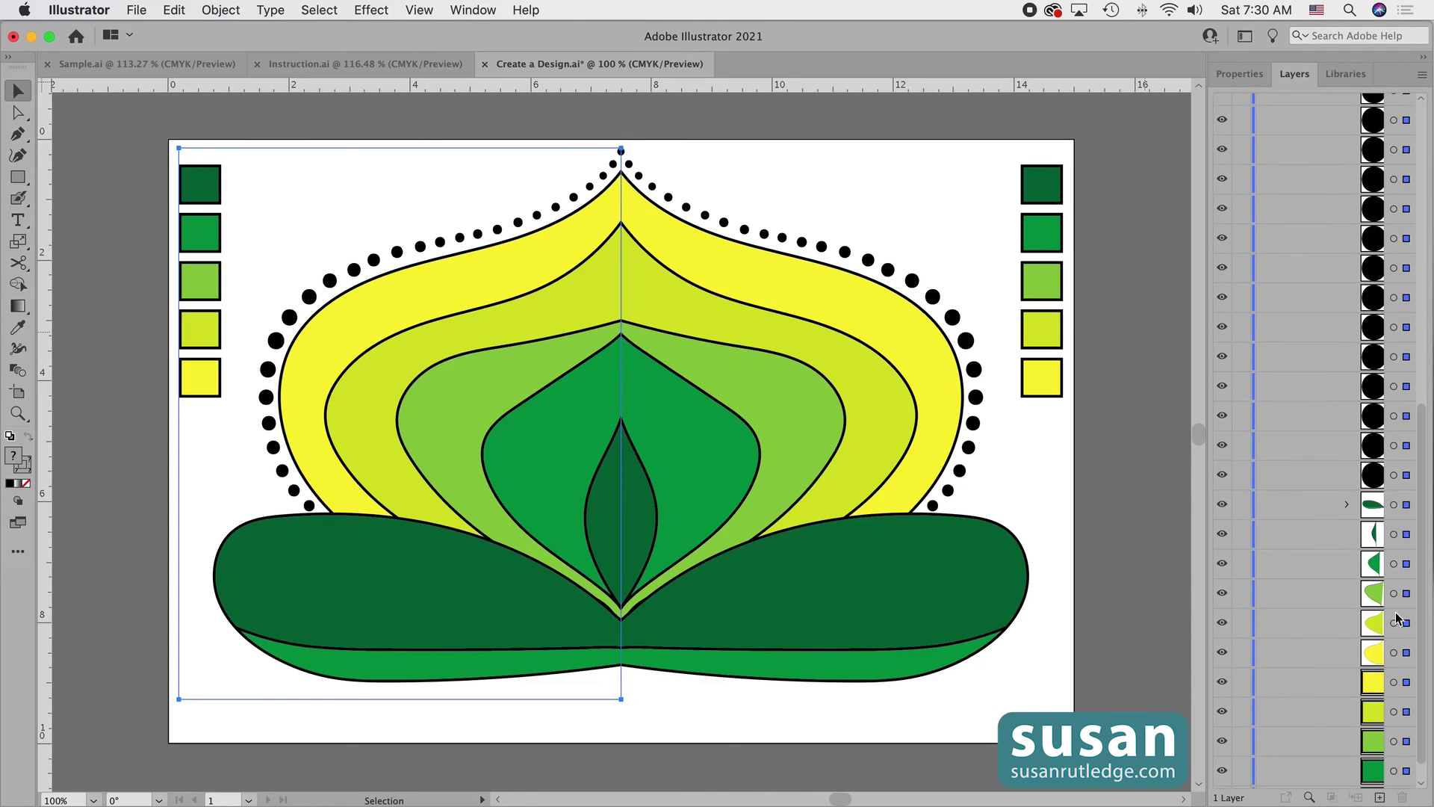
click(1394, 652)
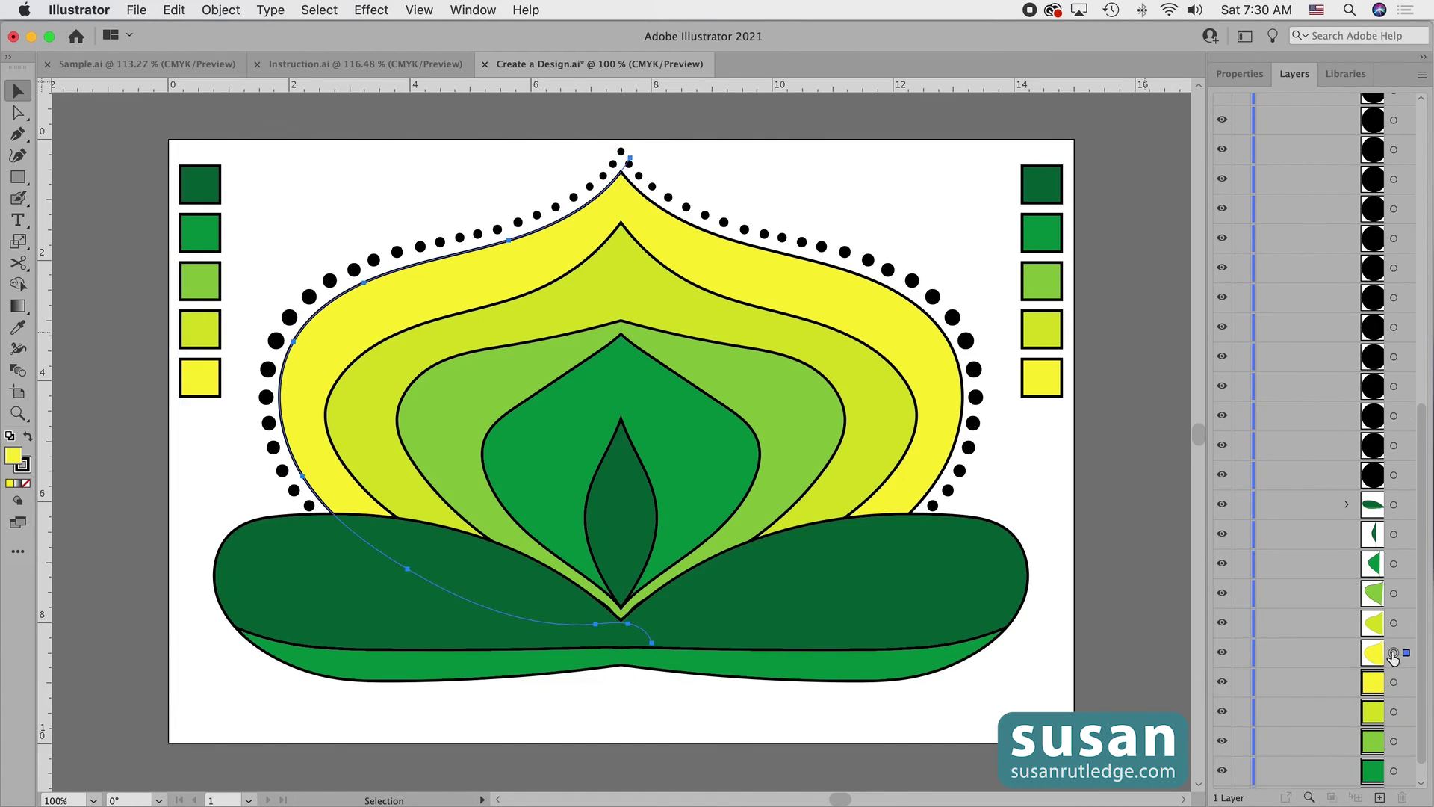
Fill the selected left outer petal with an orange swatch via the Properties panel
click(1247, 78)
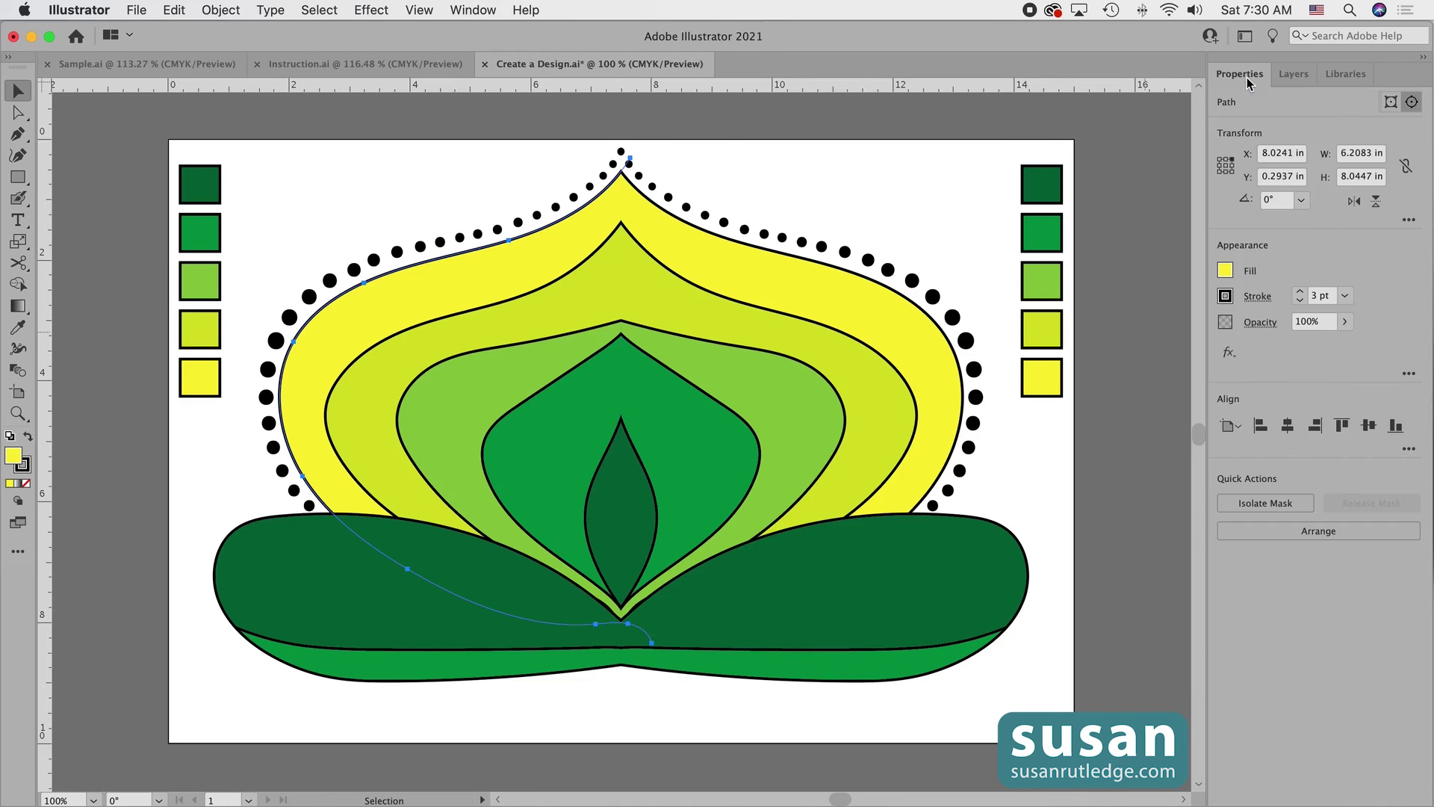
click(1226, 272)
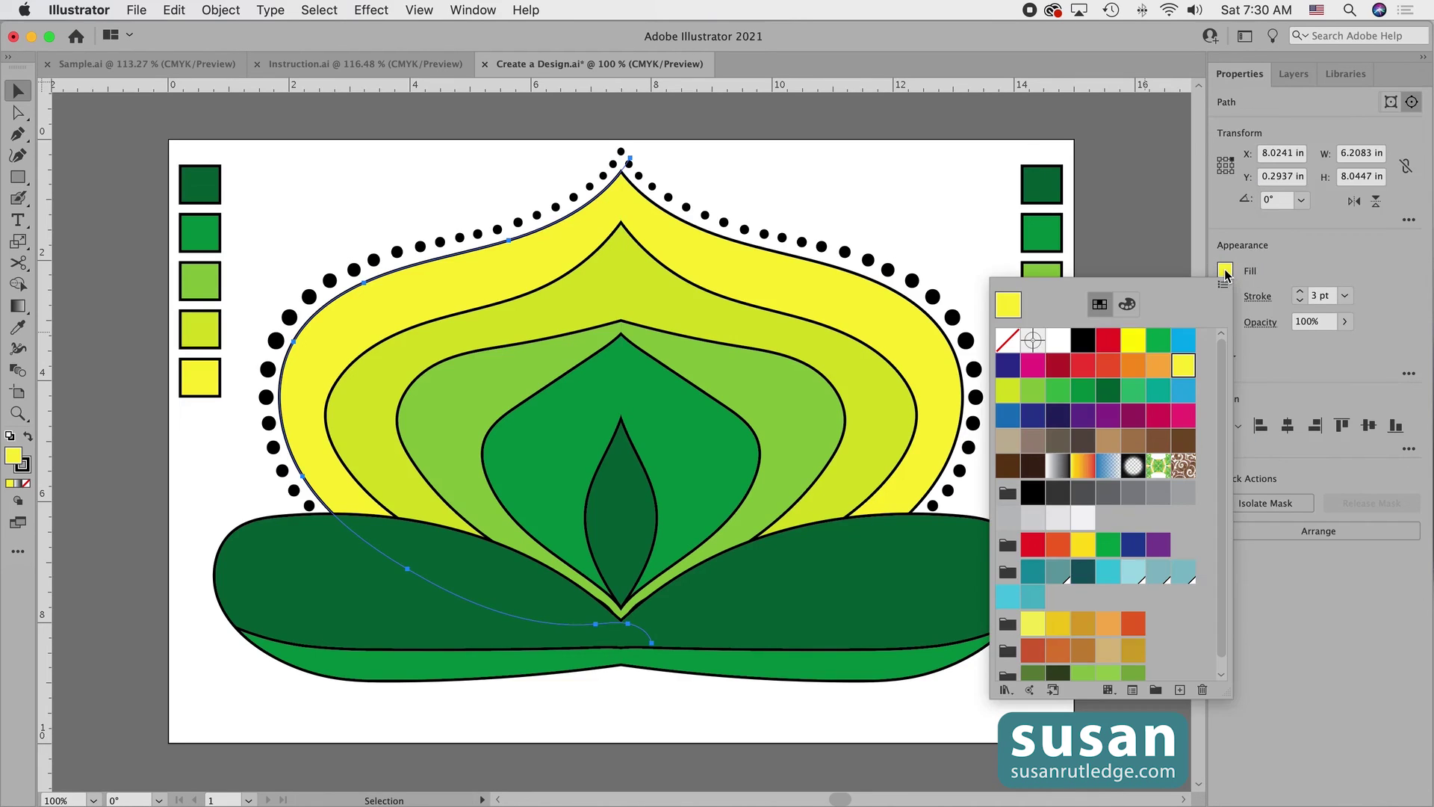
click(1158, 366)
click(1119, 171)
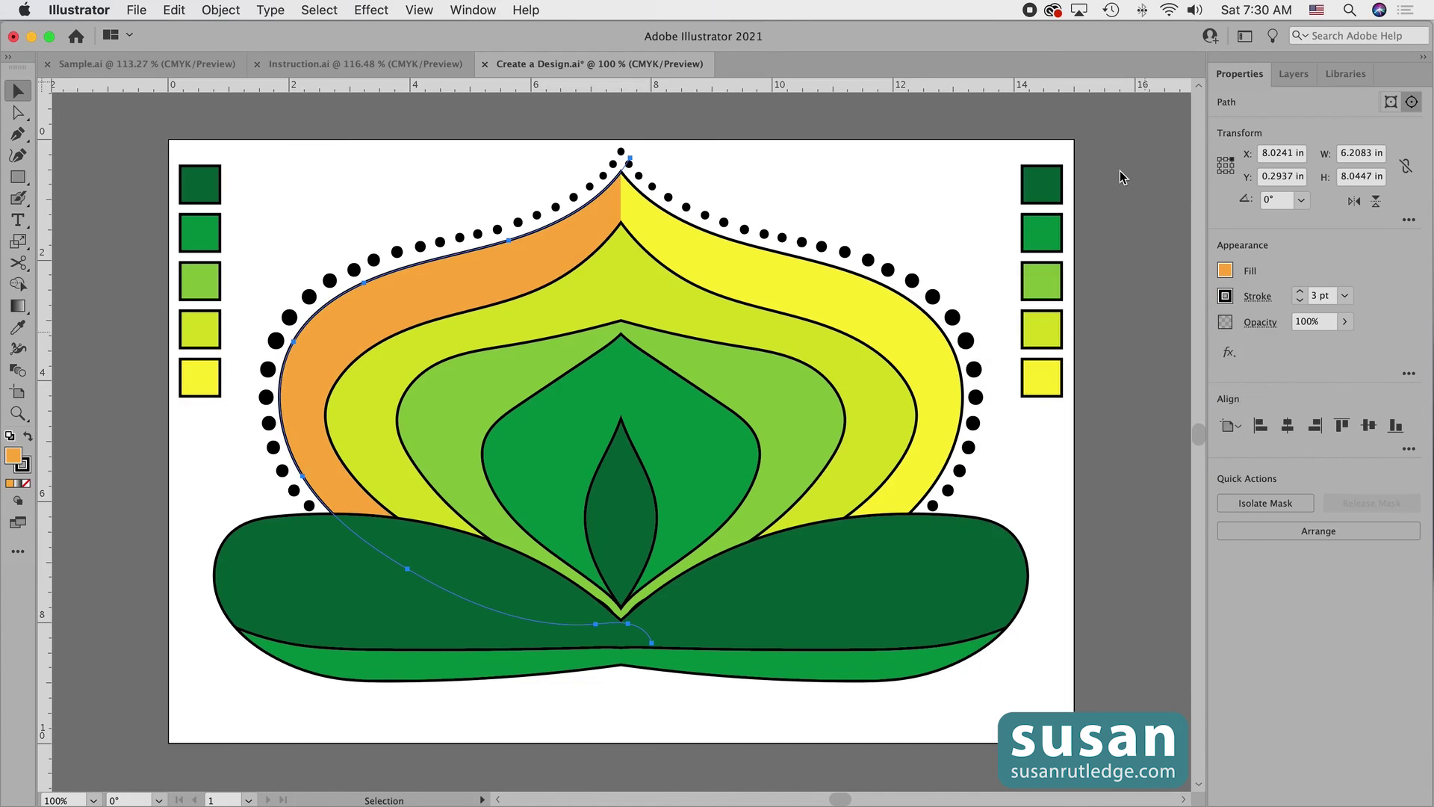